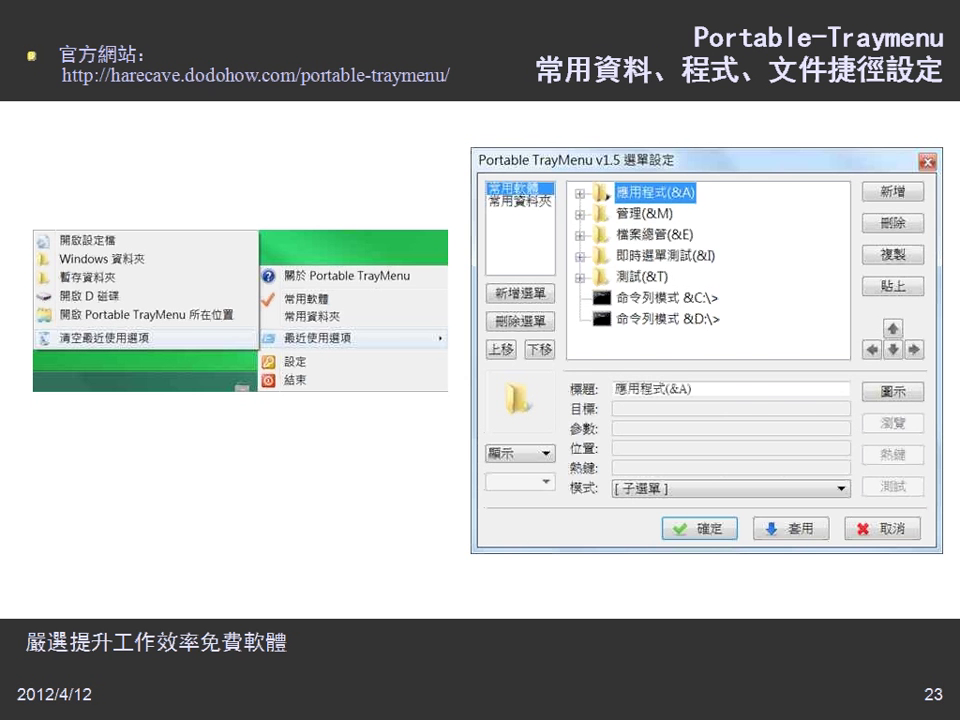
Go back to slide 22 with the Save As dialog, then forward to slide 23 on Portable-Traymenu.
key("Left")
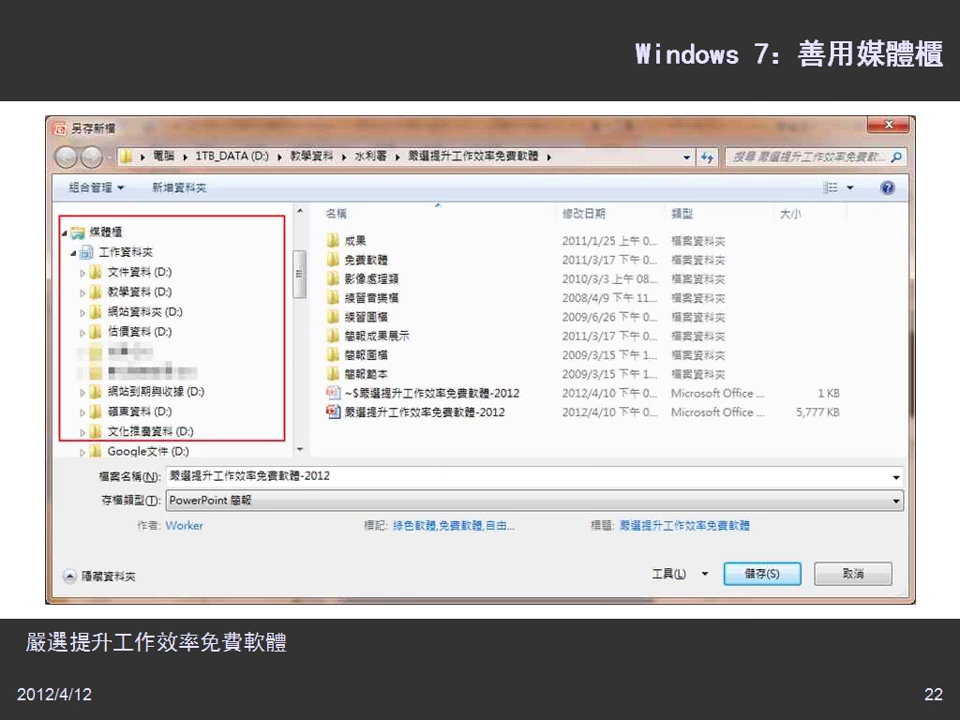
key("Right")
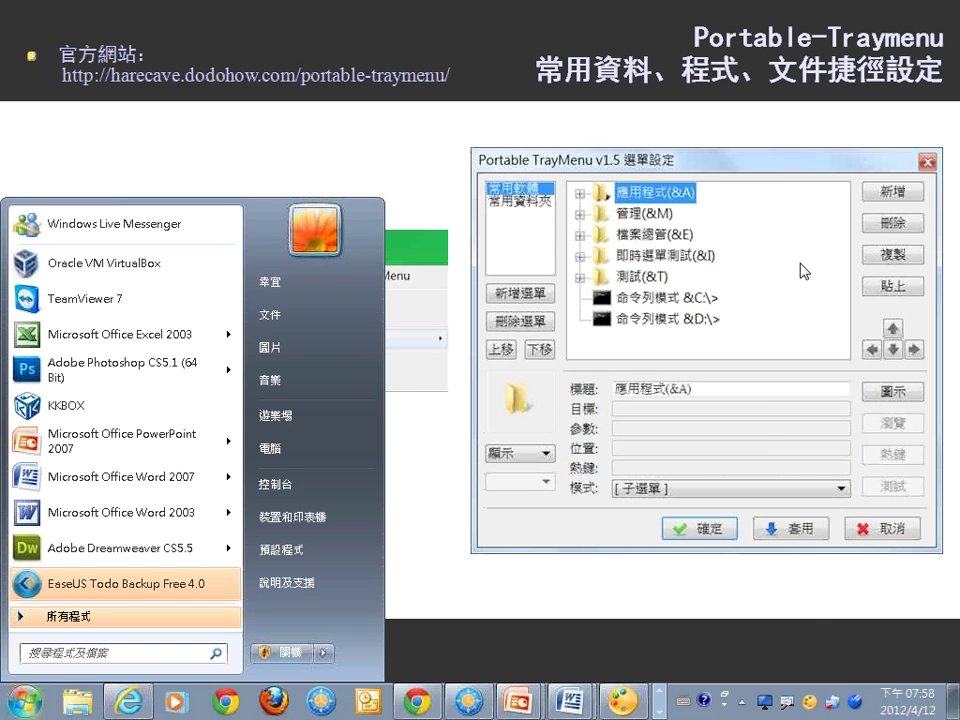
Show TrayMenu's favourite programs list, then switch it to 常用資料夾 and view the favourite folders.
left_click(836, 710)
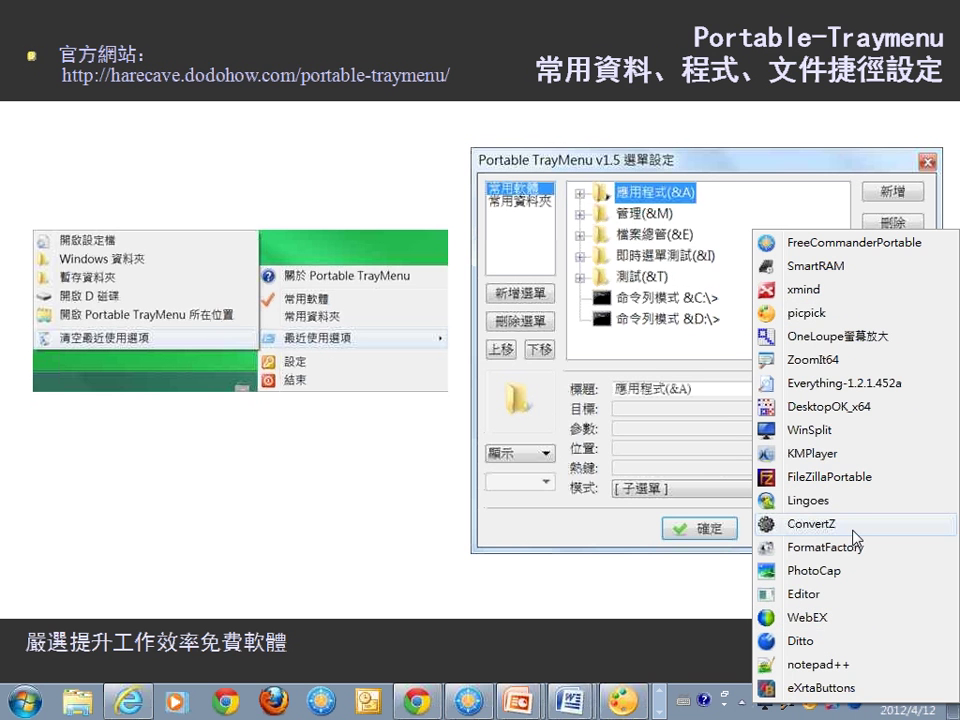
left_click(836, 712)
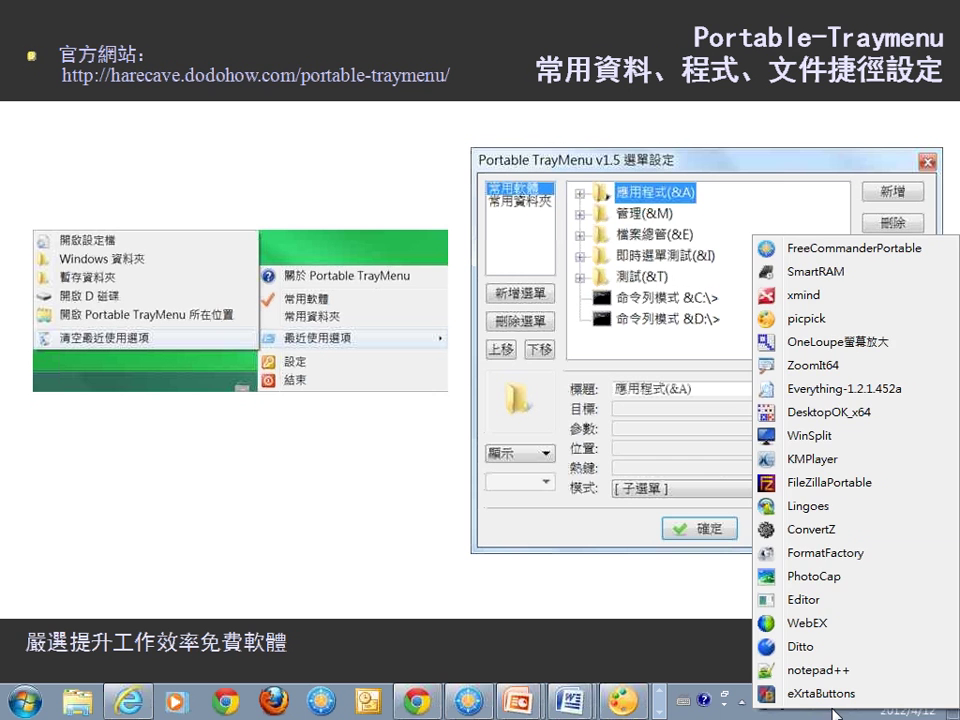
right_click(836, 712)
left_click(822, 531)
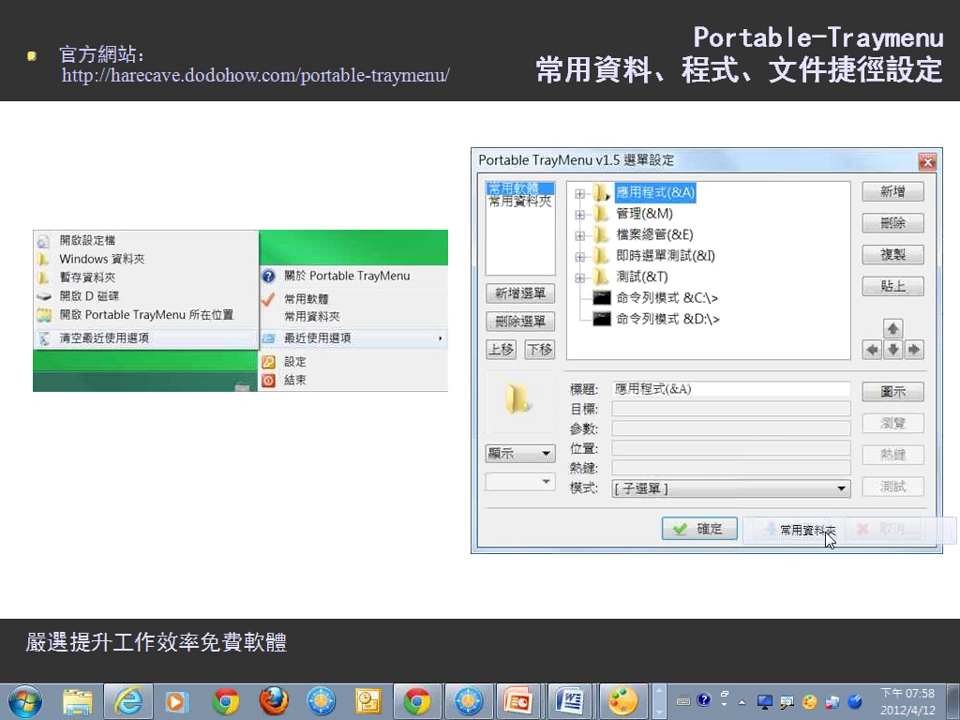
left_click(836, 712)
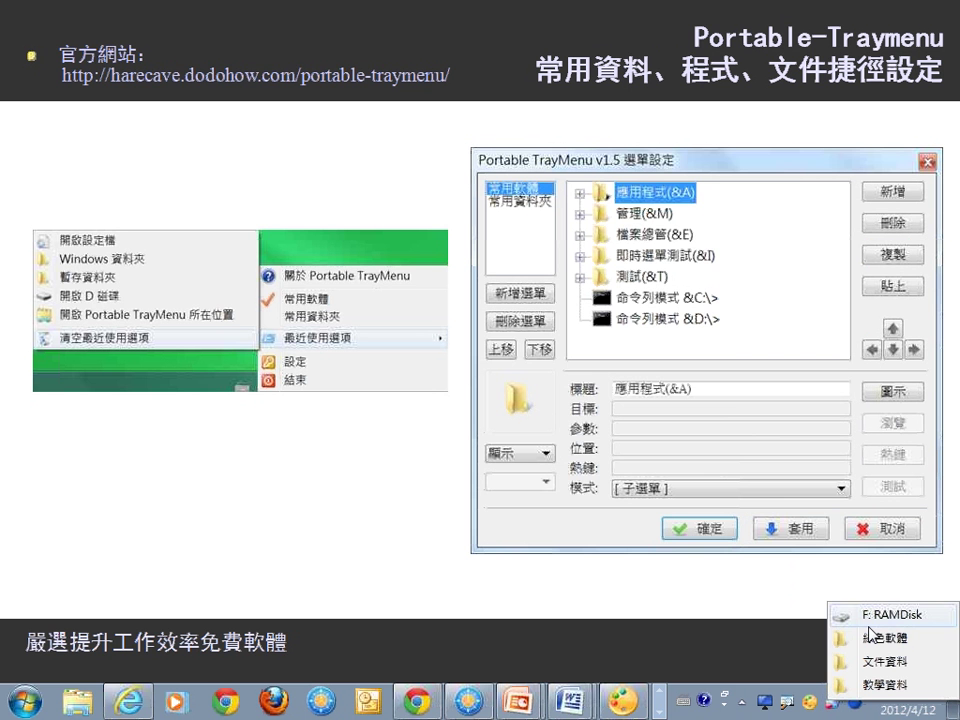
left_click(833, 700)
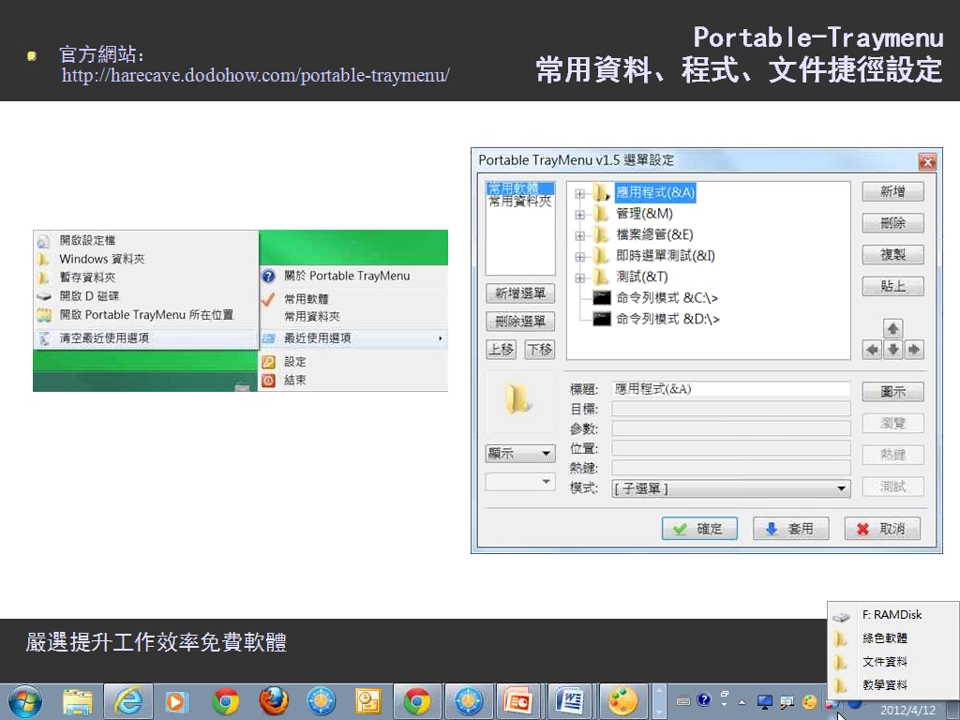
Switch TrayMenu to 常用檔案 to view favourite files, then back to 常用軟體.
right_click(833, 700)
left_click(830, 553)
left_click(834, 702)
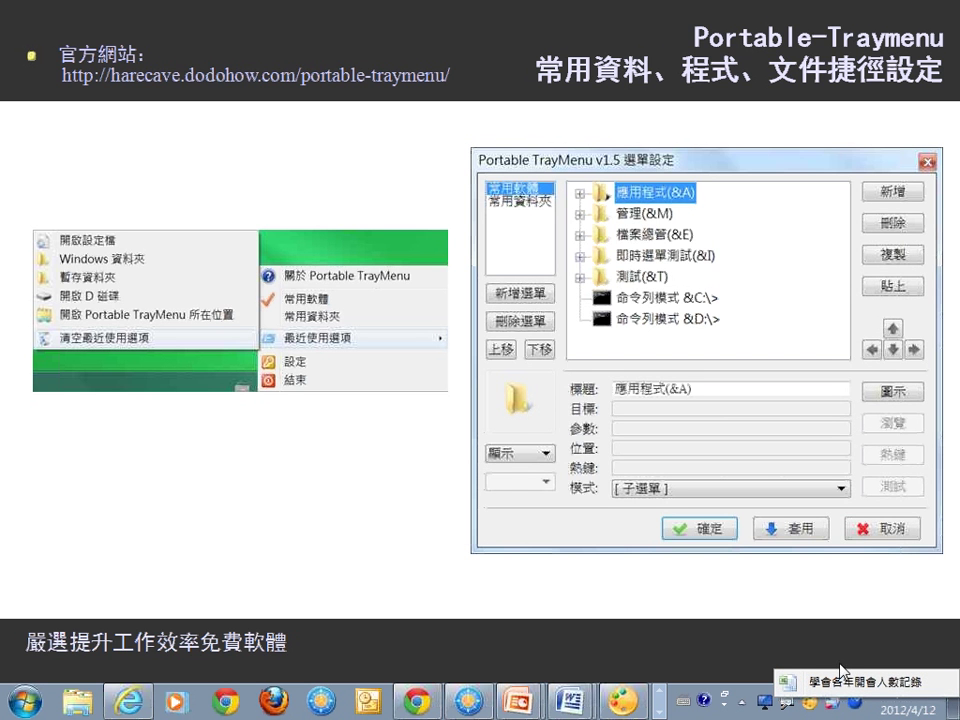
right_click(836, 702)
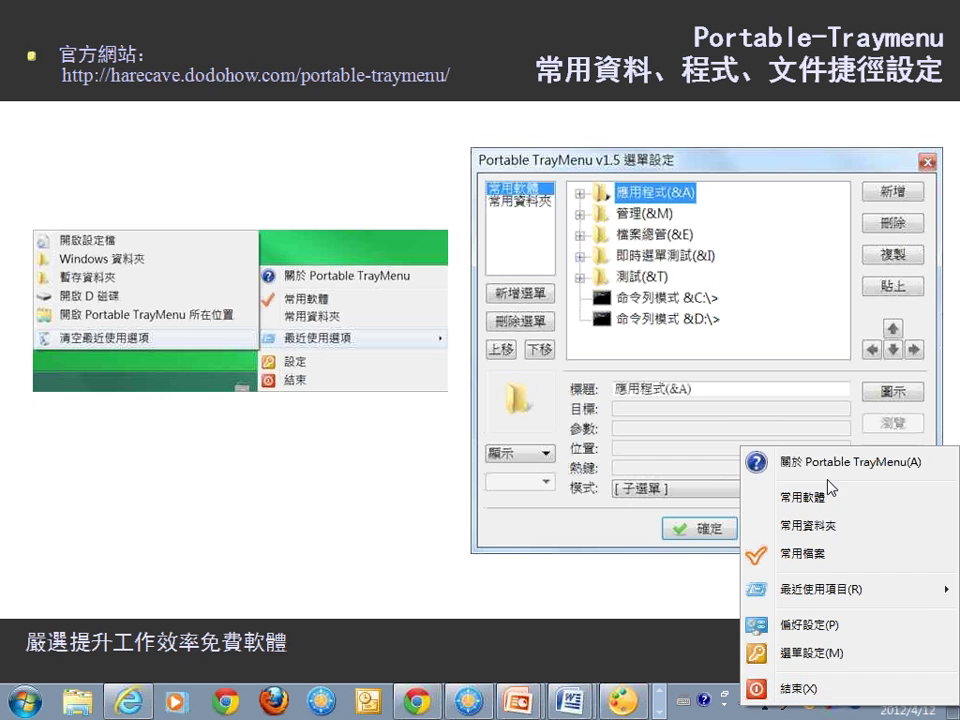
left_click(836, 494)
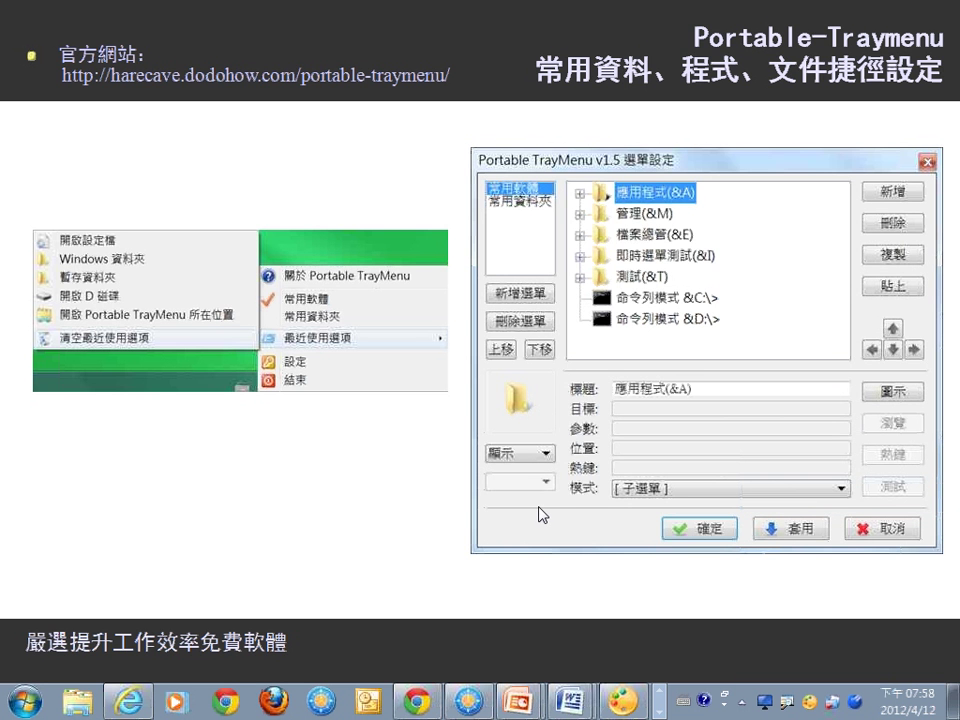
Pin Oracle VM VirtualBox to the top of the Windows 7 Start menu.
key("super")
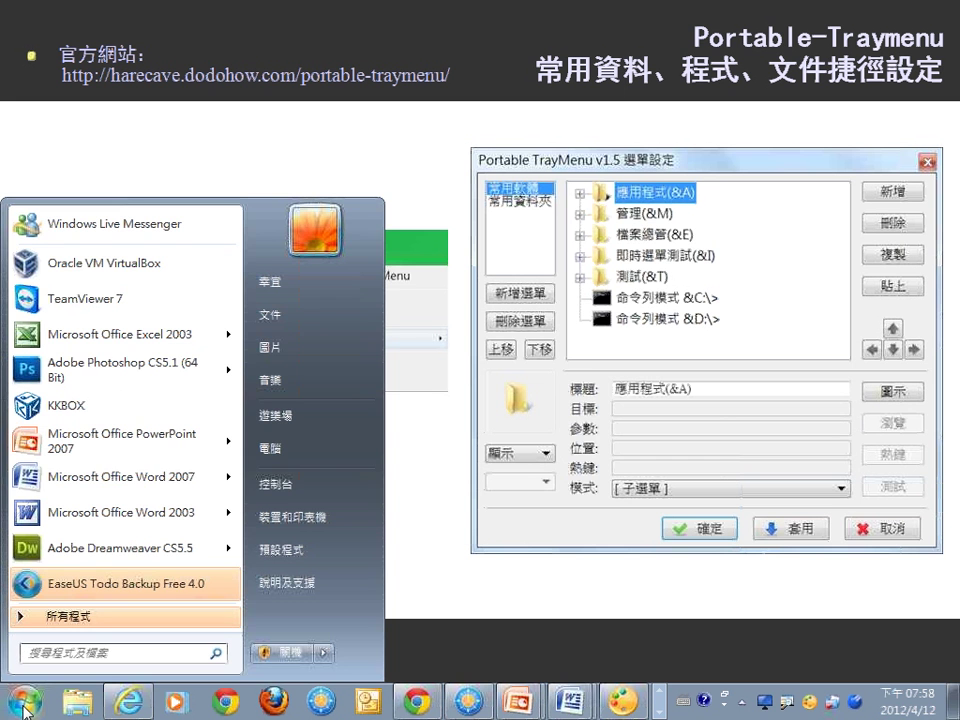
right_click(153, 266)
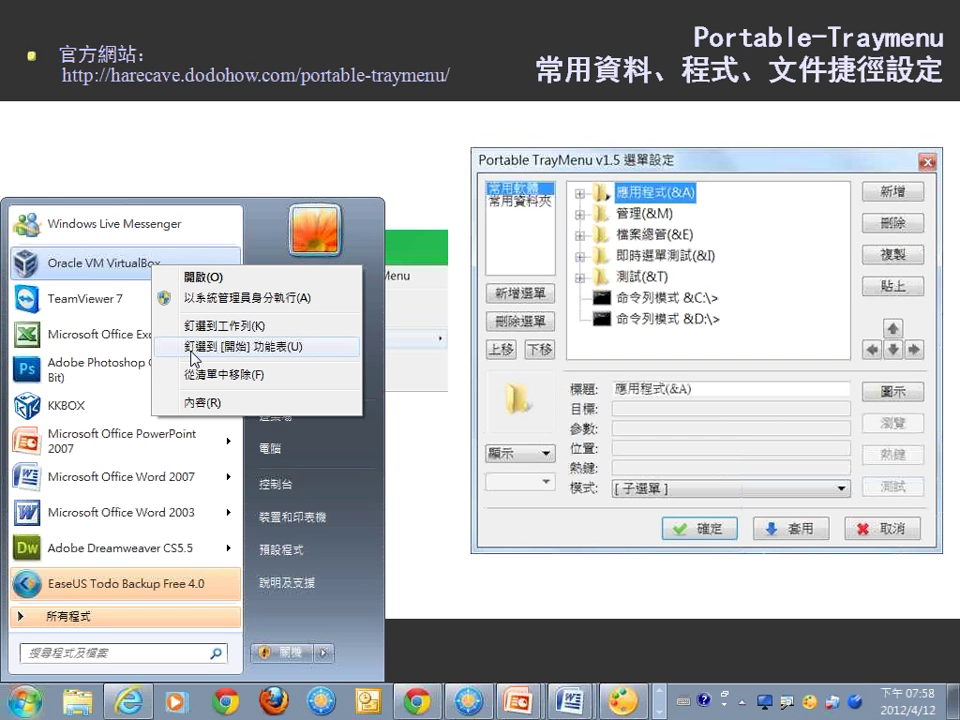
left_click(190, 348)
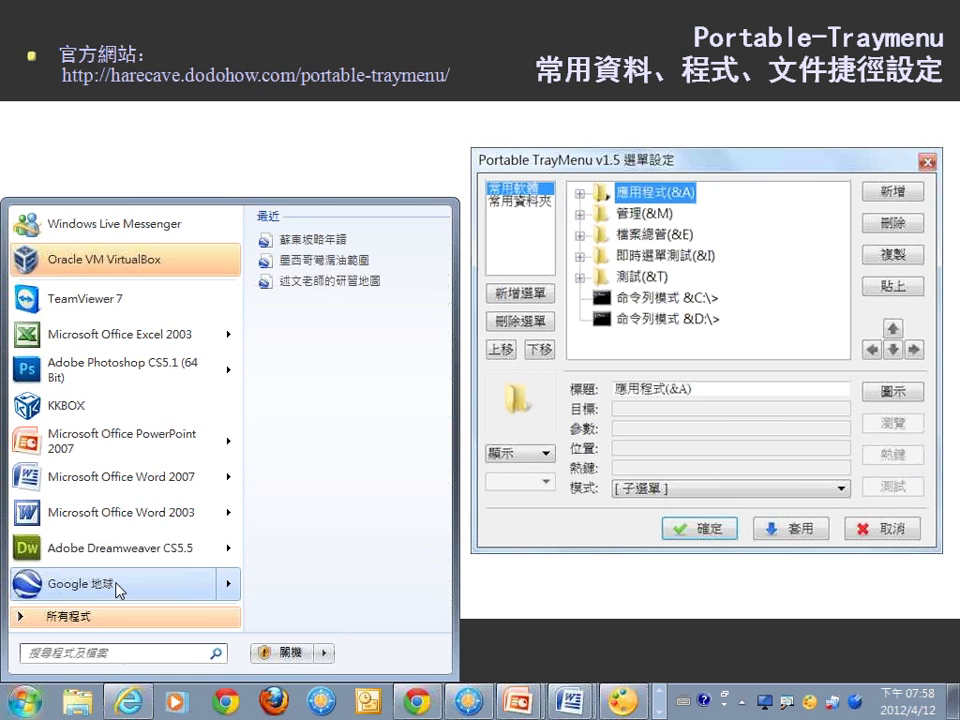
Pin Google 地球 to the Start menu, then unpin it again.
right_click(120, 586)
left_click(168, 513)
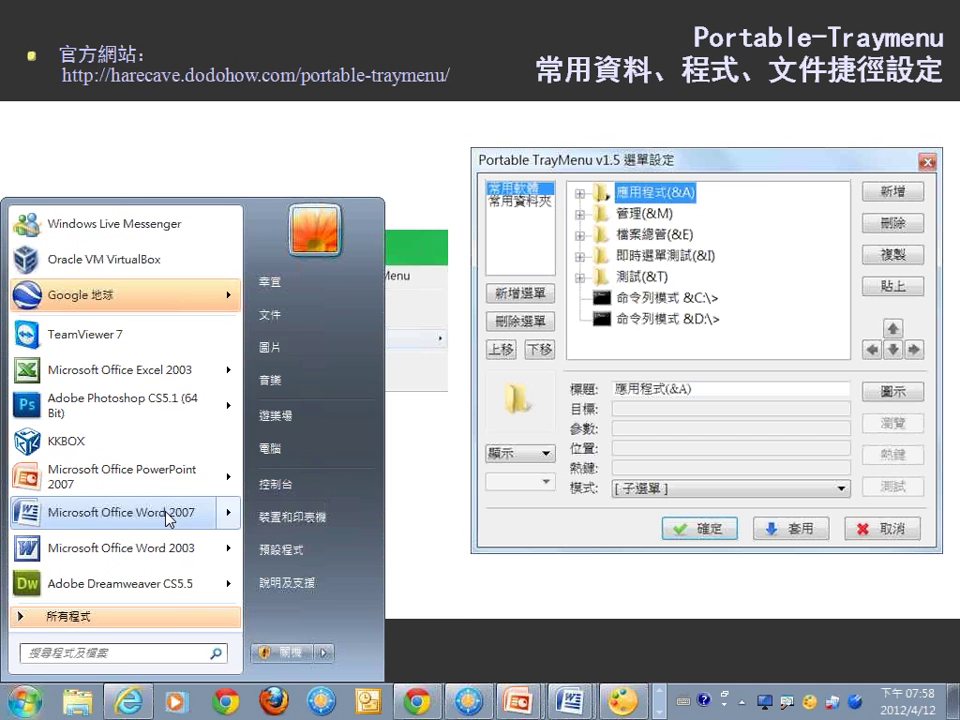
mouse_move(117, 308)
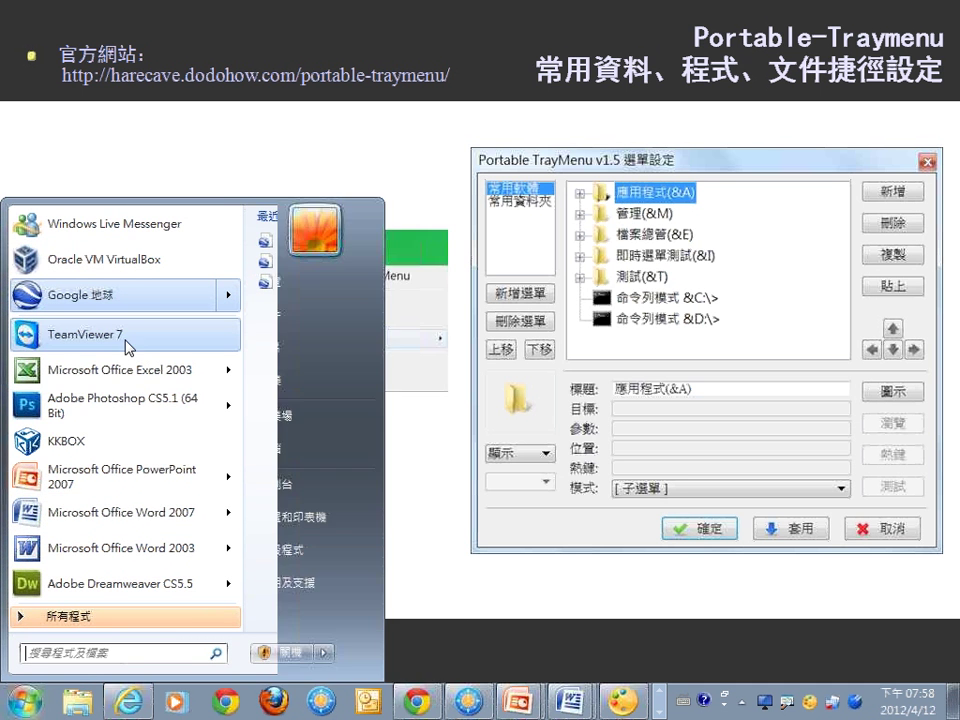
right_click(143, 300)
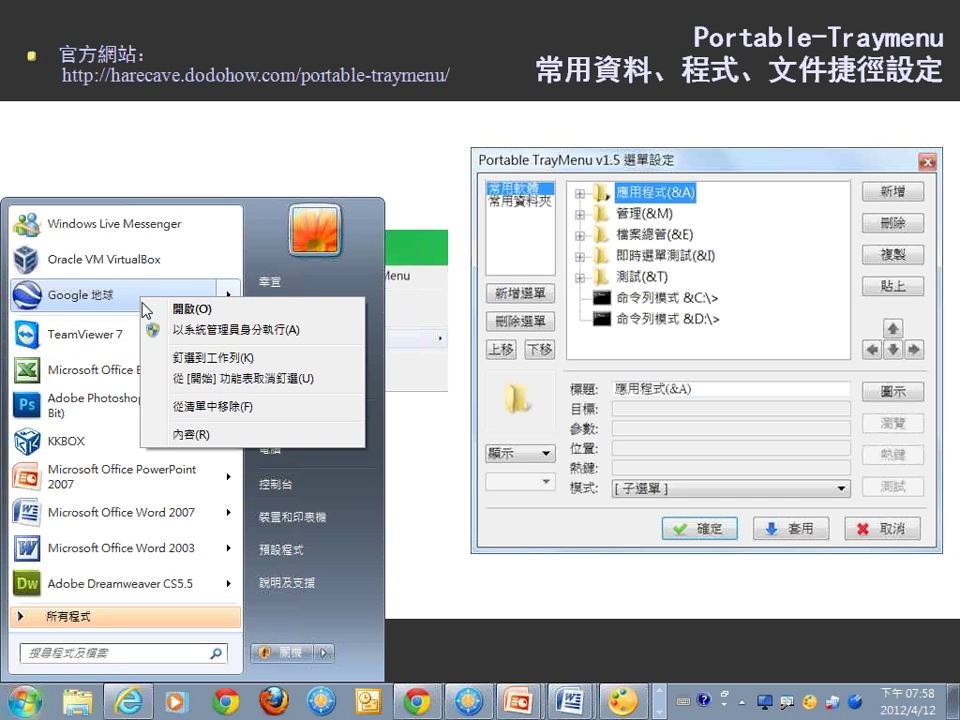
left_click(182, 379)
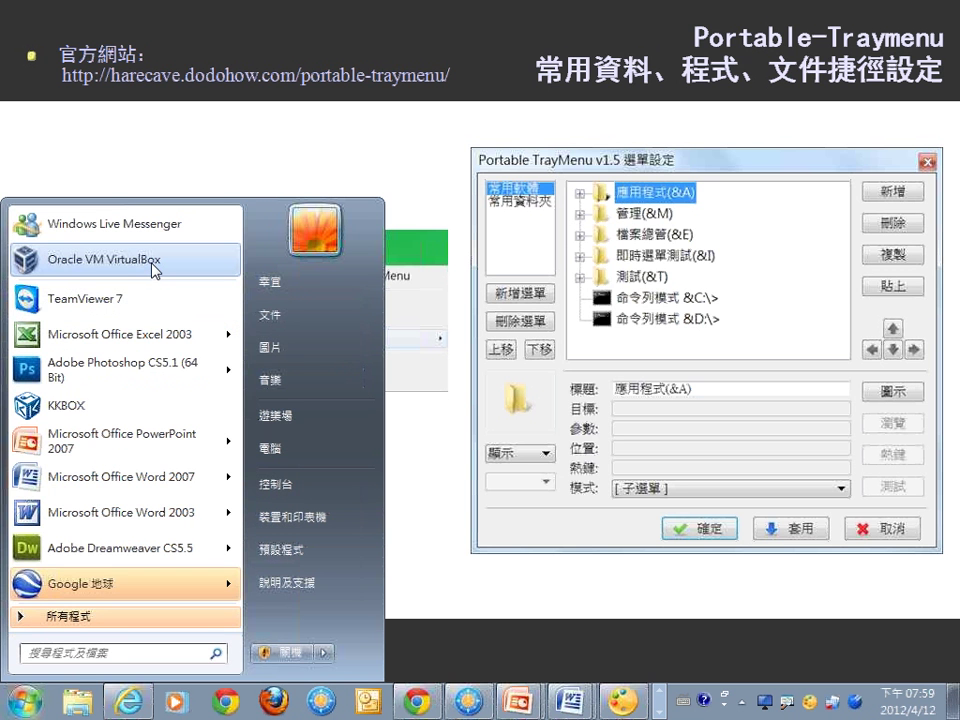
Draw red ink linking VirtualBox to the taskbar and circling the pinned Start menu and taskbar programs.
mouse_move(183, 258)
left_mouse_down()
mouse_move(195, 258)
mouse_move(300, 600)
mouse_move(270, 682)
mouse_move(263, 677)
left_mouse_up()
left_click_drag(310, 622, 266, 670)
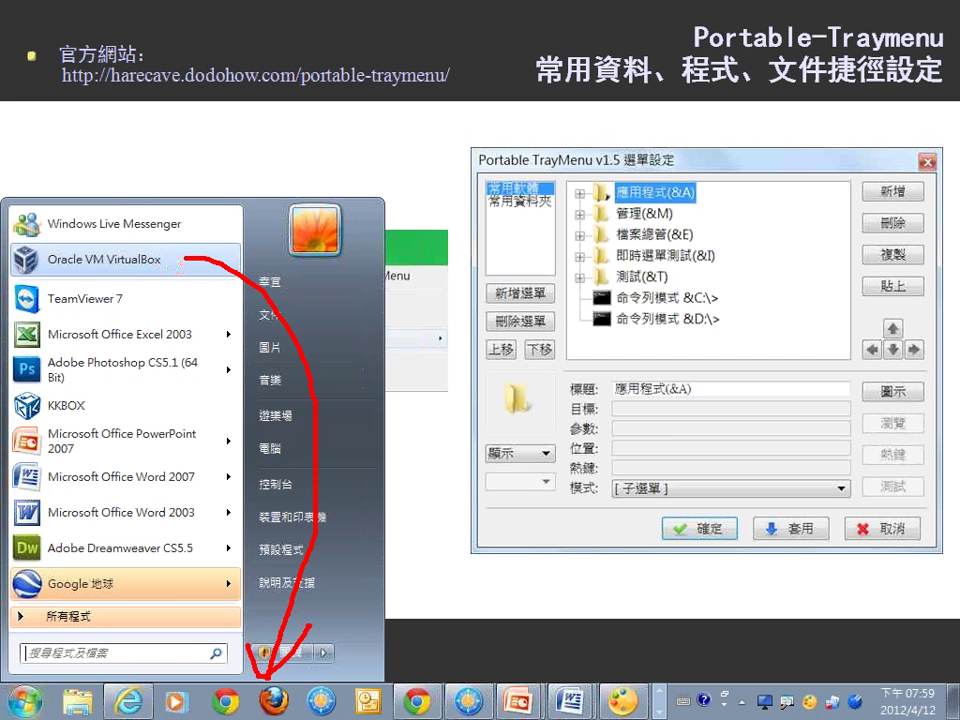
mouse_move(310, 636)
left_mouse_down()
mouse_move(200, 648)
mouse_move(138, 712)
mouse_move(458, 700)
left_mouse_up()
mouse_move(205, 318)
left_mouse_down()
mouse_move(30, 215)
mouse_move(215, 312)
left_mouse_up()
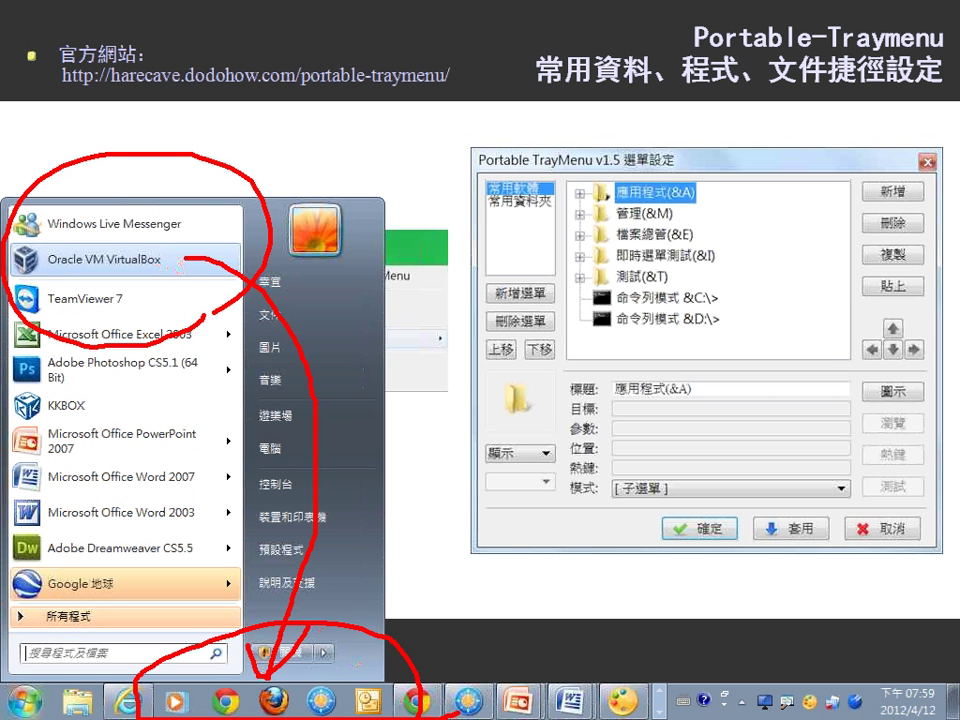
left_click_drag(213, 311, 203, 324)
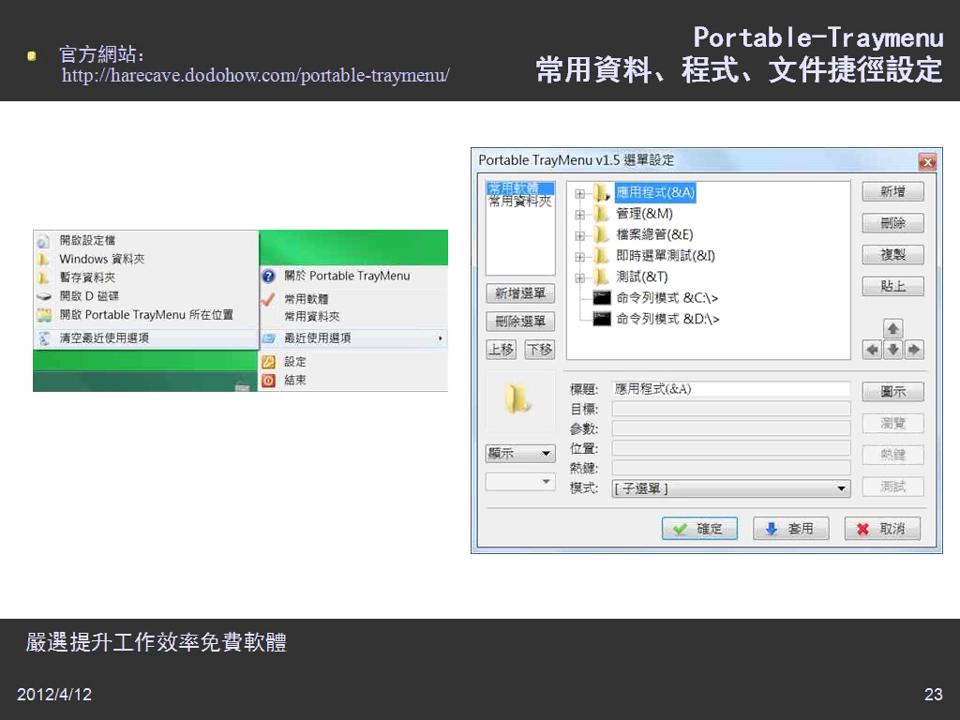
Show the Start menu and TrayMenu favourites, then advance to slide 24 on Windows 7 full-text search.
key("super")
left_click(840, 706)
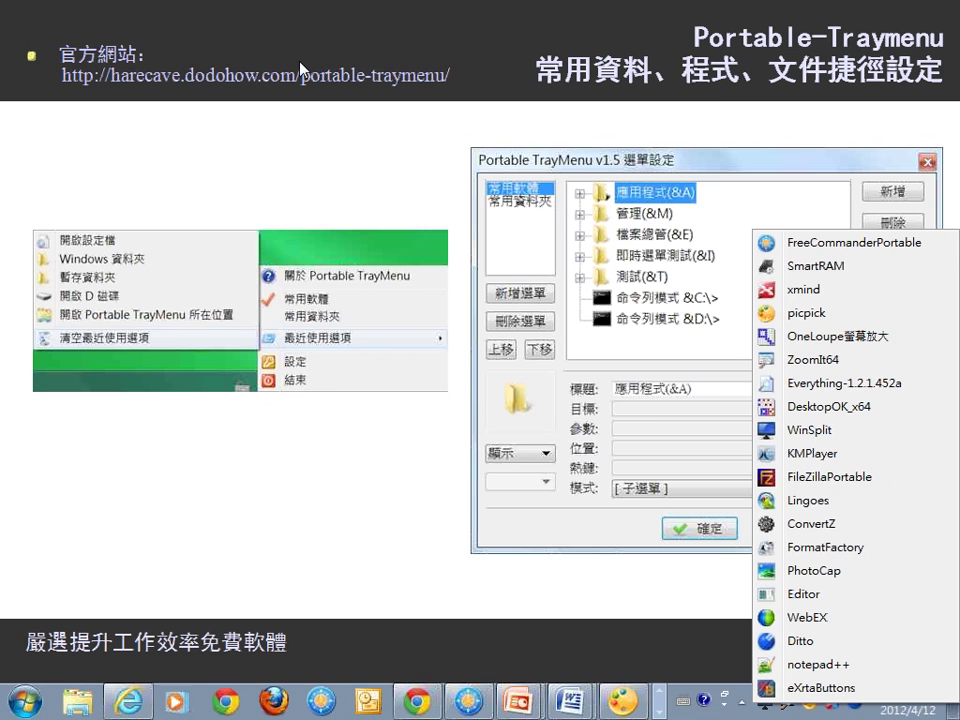
left_click(310, 5)
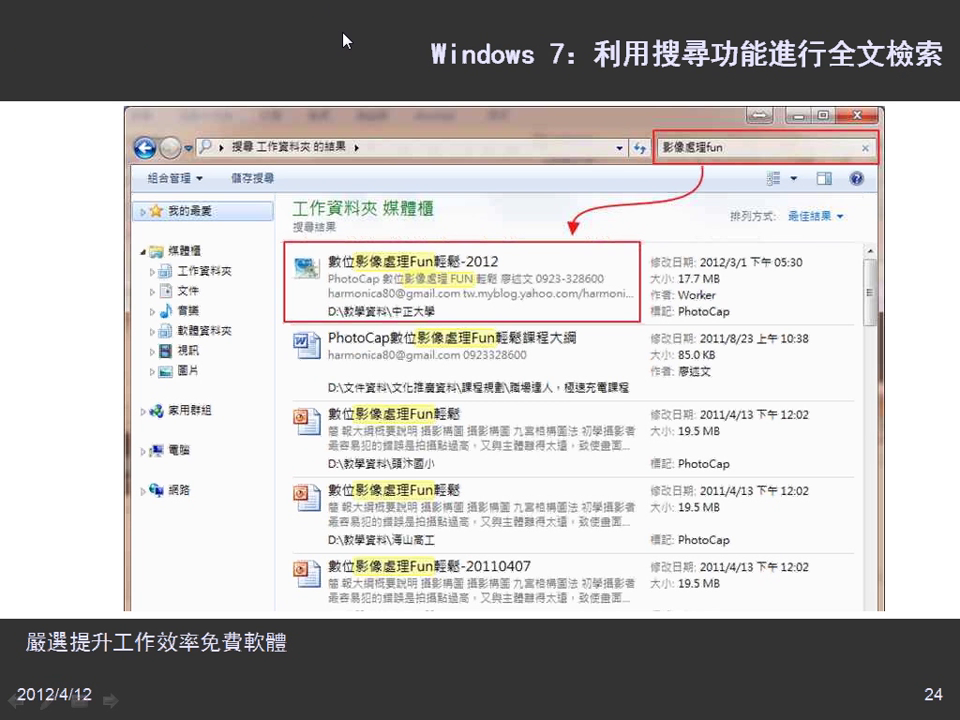
Advance to slide 25, "快速找到資料夾與檔案 Everything".
left_click(342, 40)
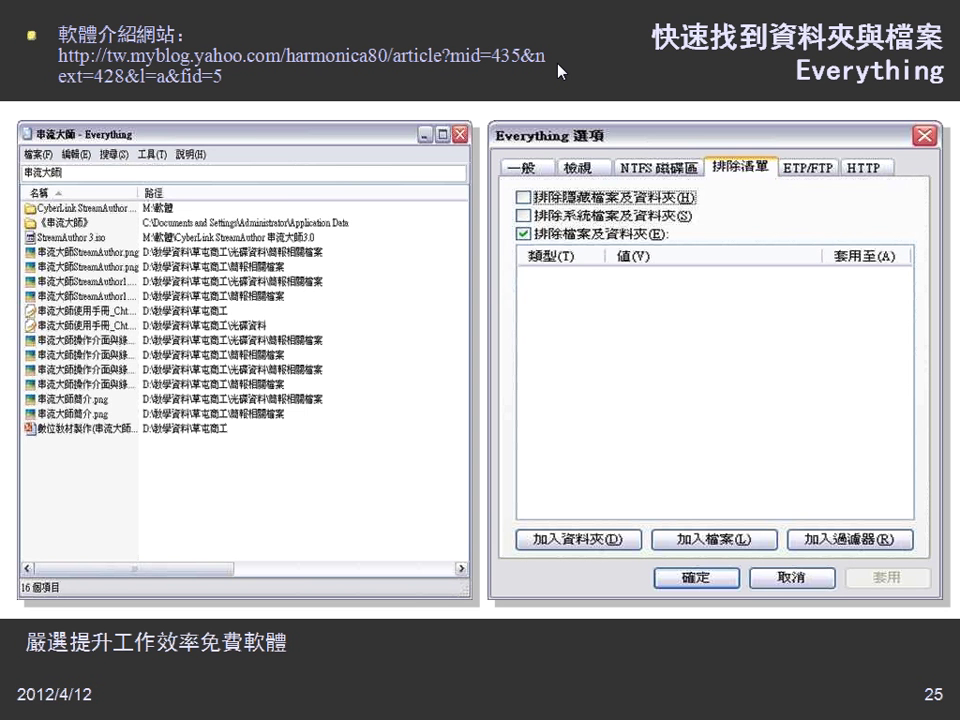
Advance to slide 26, "Ditto剪貼簿加強".
key("Right")
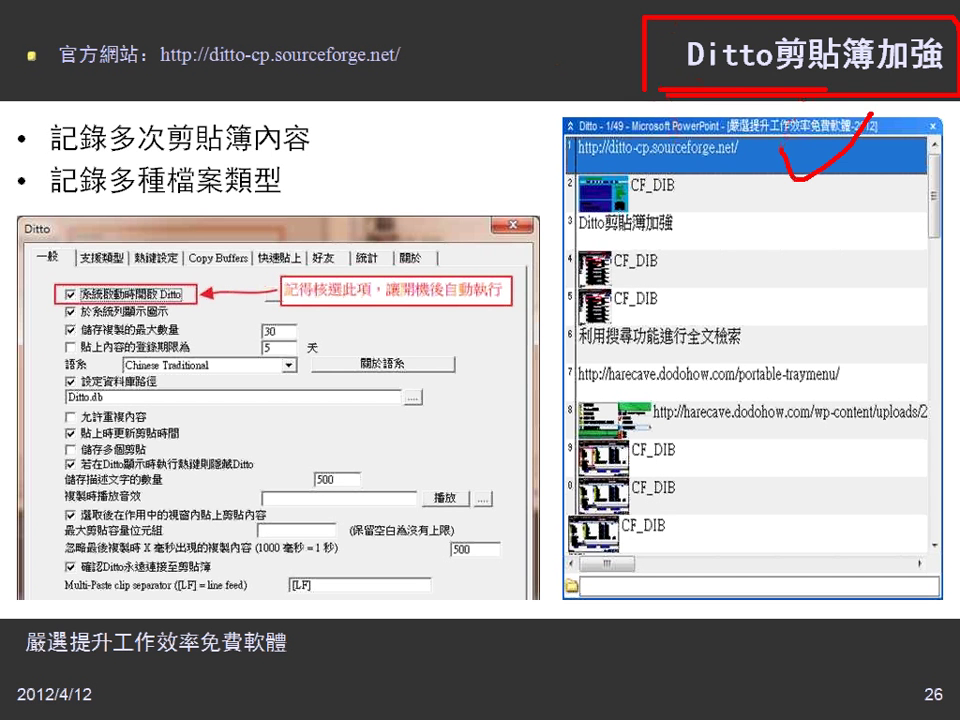
Draw red ticks, strokes and a circle on the Ditto slide, then erase all ink and open Start.
left_click_drag(785, 158, 872, 112)
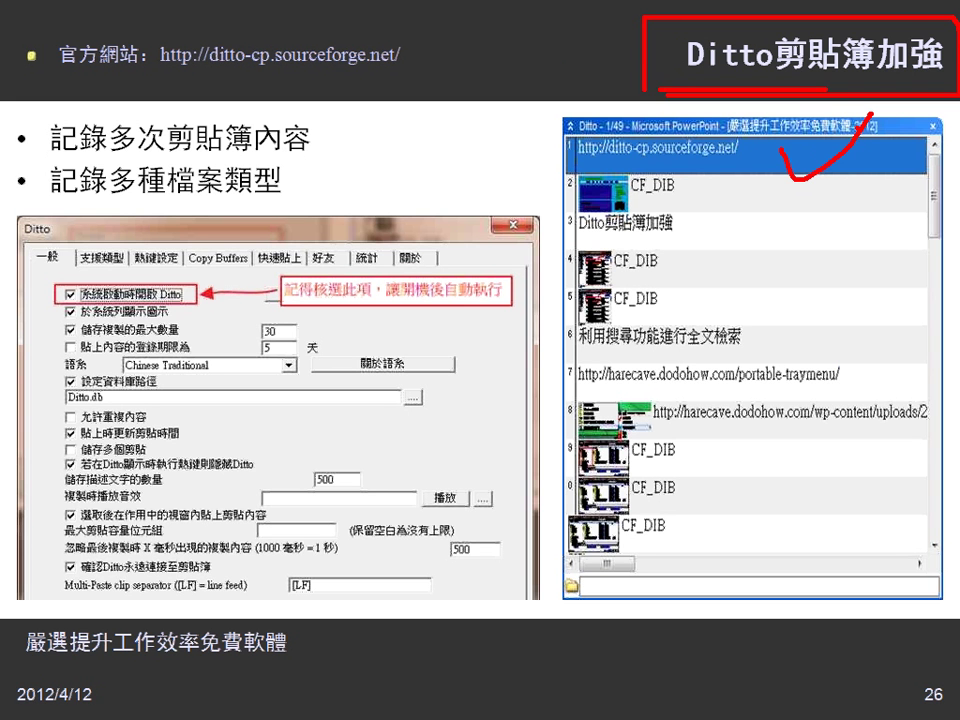
left_click_drag(14, 272, 58, 250)
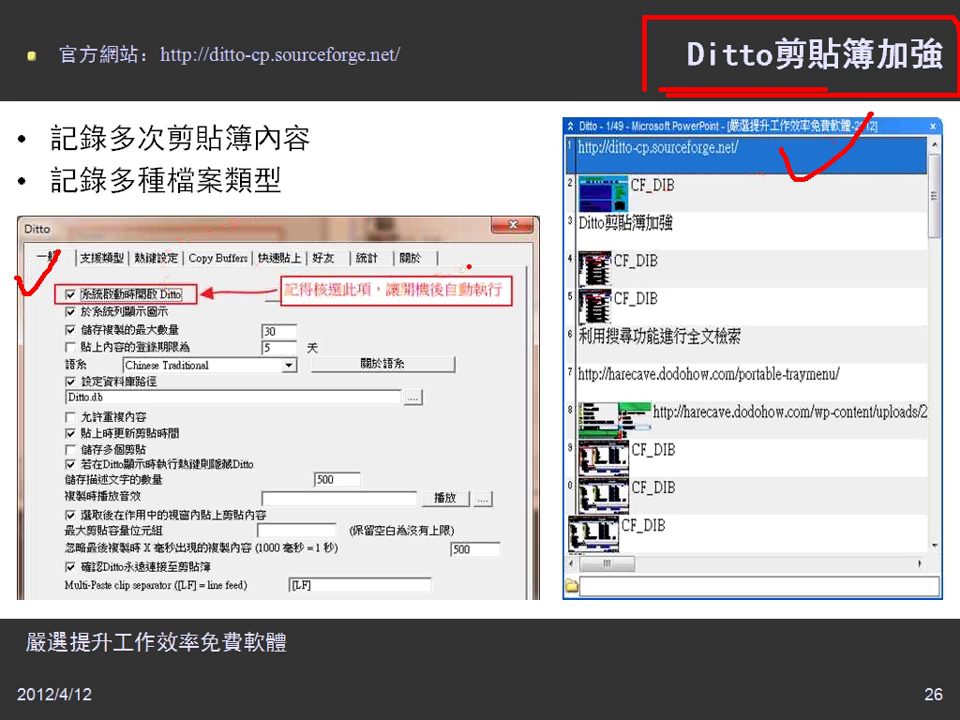
left_click_drag(538, 150, 588, 104)
left_click_drag(541, 195, 586, 164)
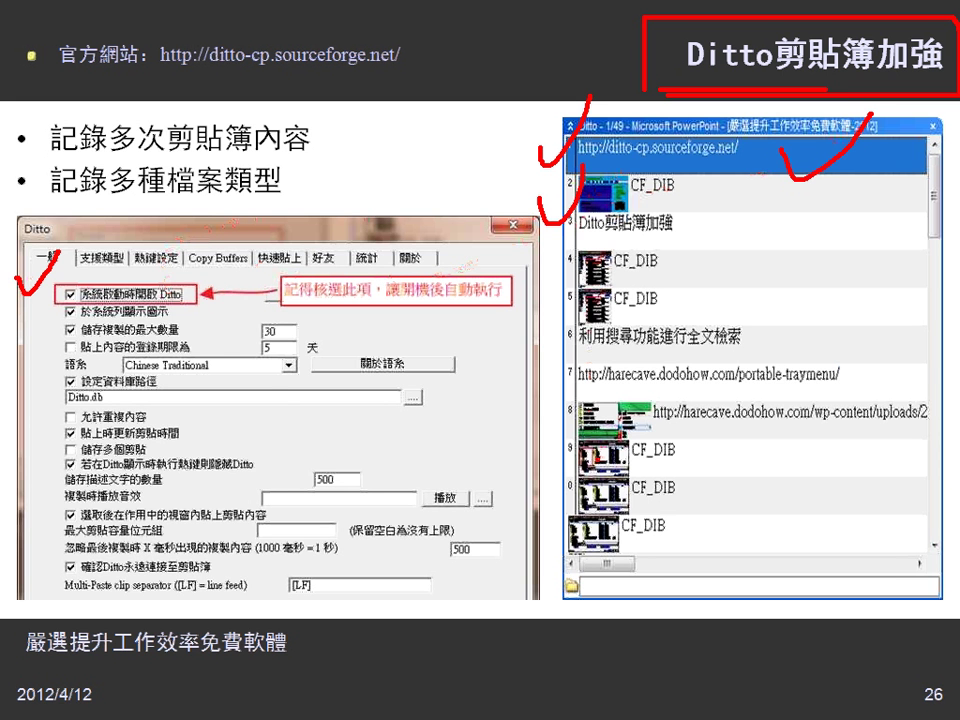
mouse_move(547, 232)
left_mouse_down()
mouse_move(522, 430)
mouse_move(745, 433)
left_mouse_up()
left_click_drag(663, 120, 773, 160)
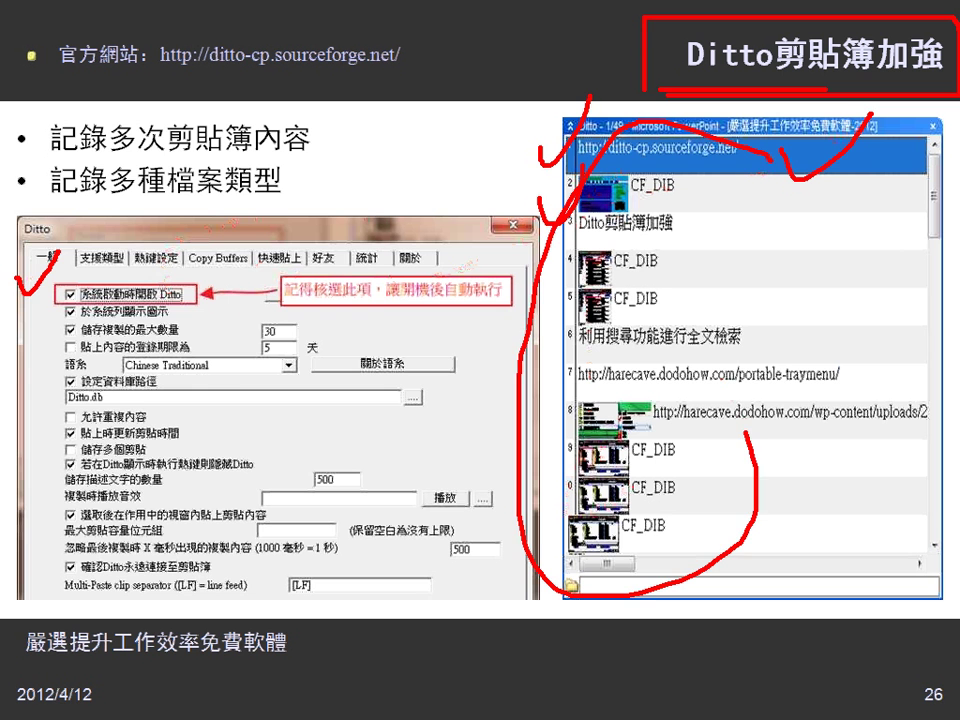
key("e")
key("super")
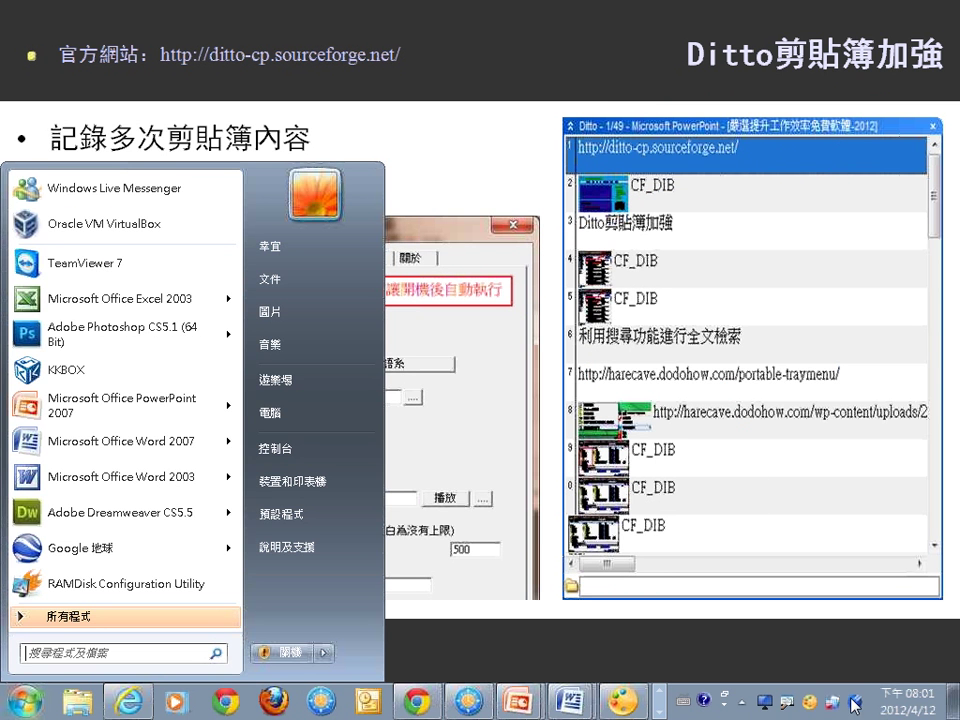
Bring up Ditto's 33-clip history over slide 26, scroll through it, and close it.
key("Escape")
key("Page_Down")
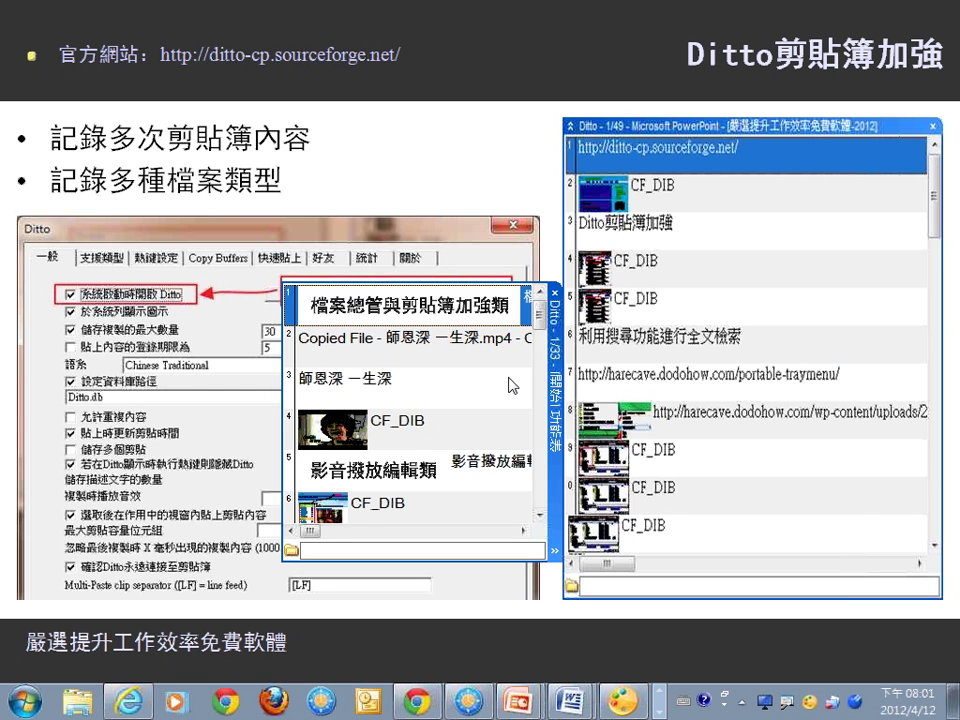
mouse_move(540, 313)
left_mouse_down()
mouse_move(548, 512)
mouse_move(556, 308)
left_mouse_up()
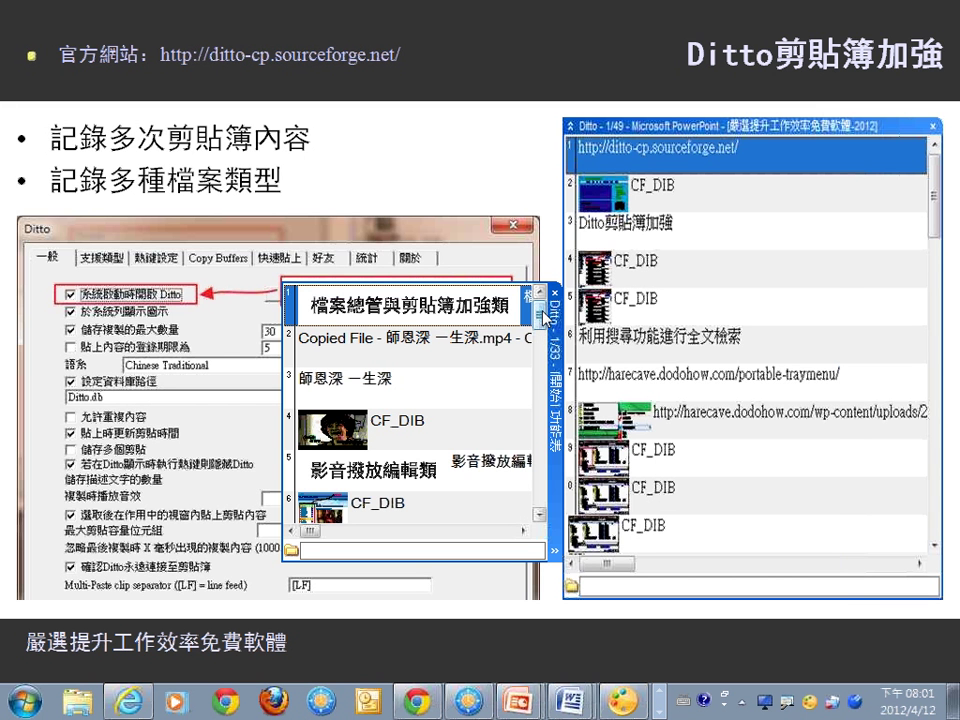
key("Escape")
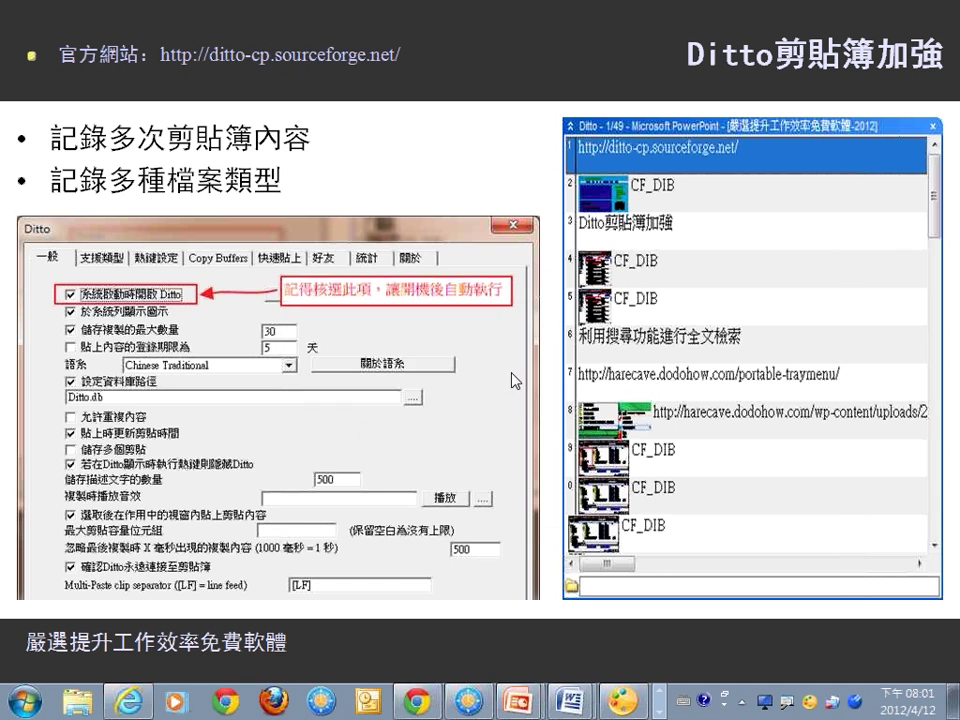
Exit the slideshow, select slide 20 on downloading YouTube videos, and switch to the Word course outline.
key("alt+Tab")
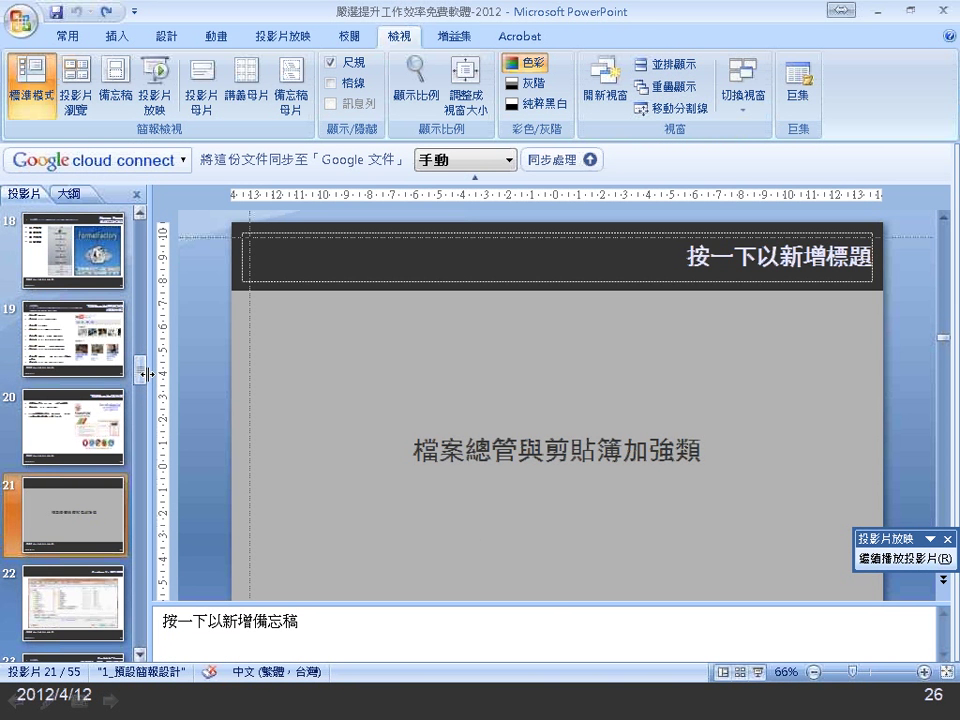
left_click(75, 425)
key("alt+Tab")
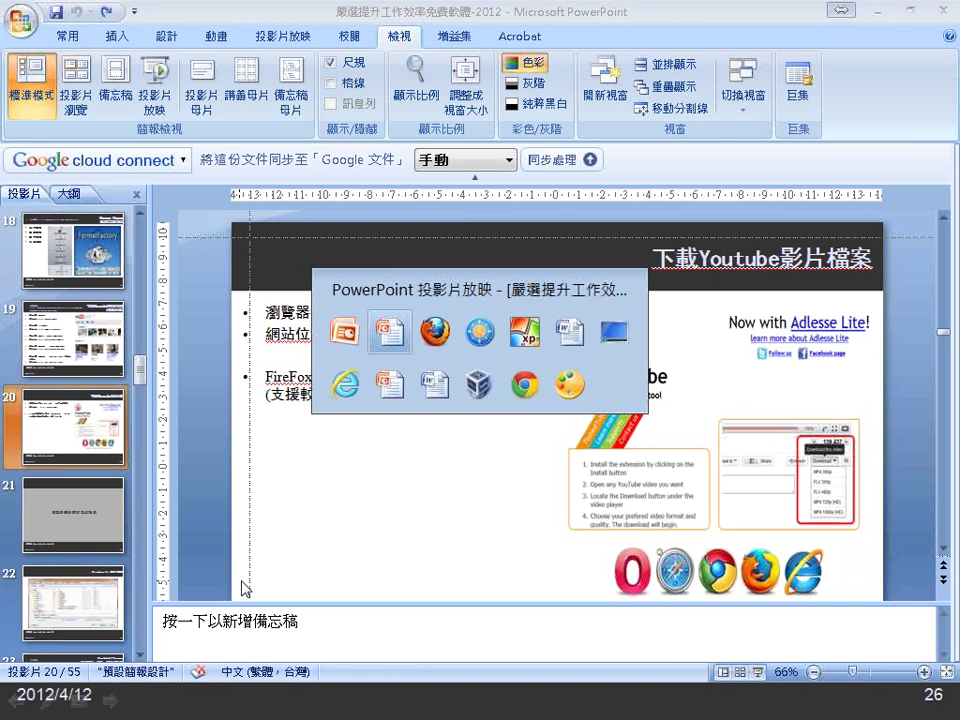
key("alt+Tab")
key("alt+Tab")
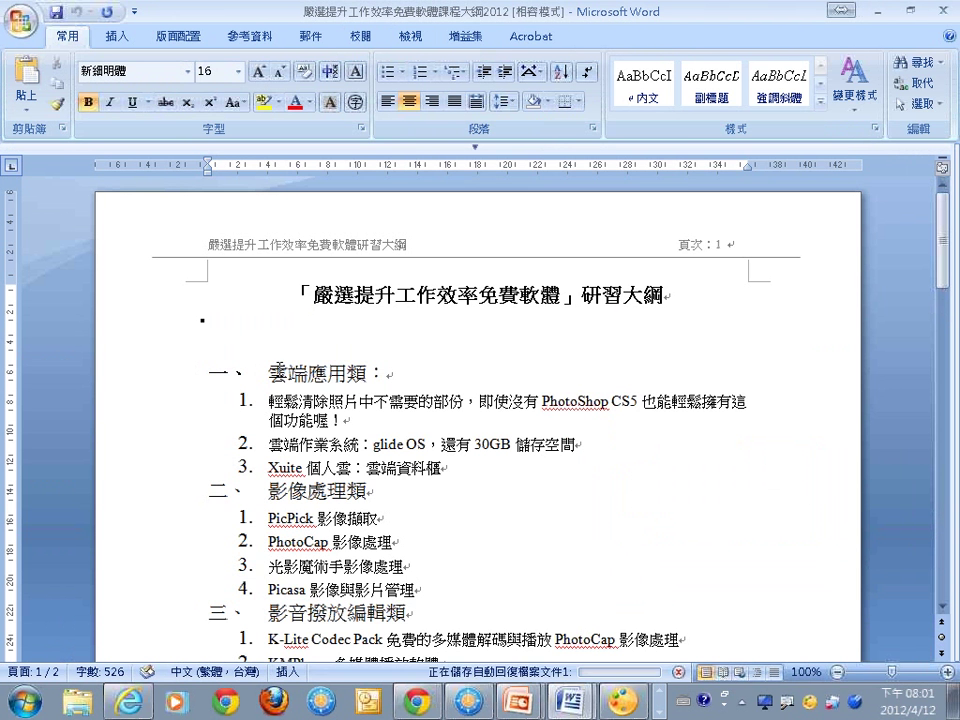
Select the 雲端應用類 heading in Word, then click into slide 20's title in PowerPoint.
left_click(287, 373)
left_click(203, 373)
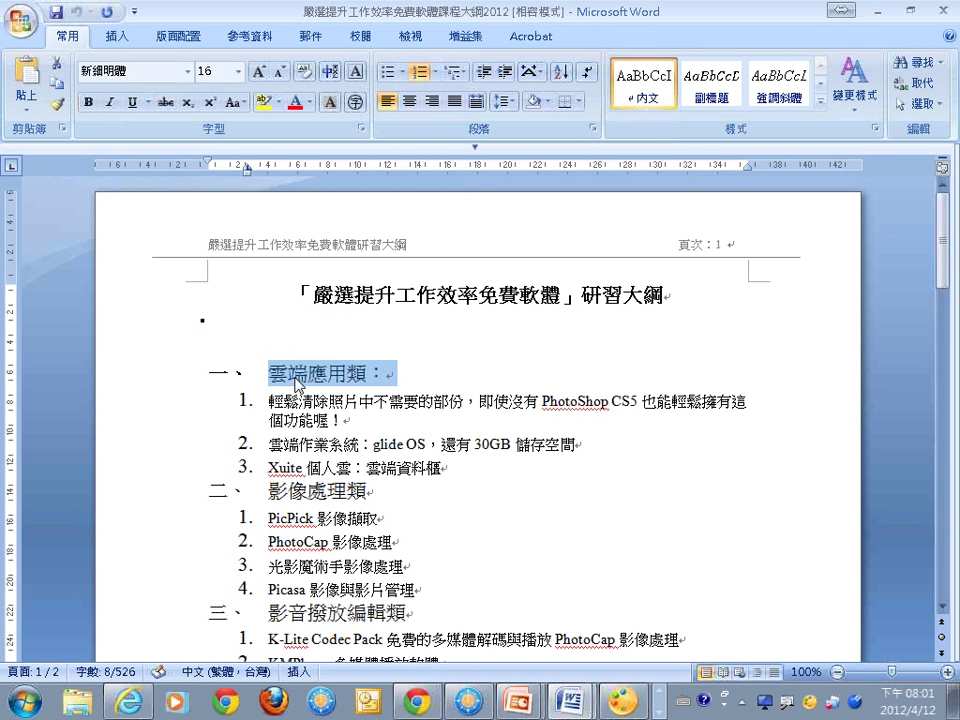
key("alt+Tab")
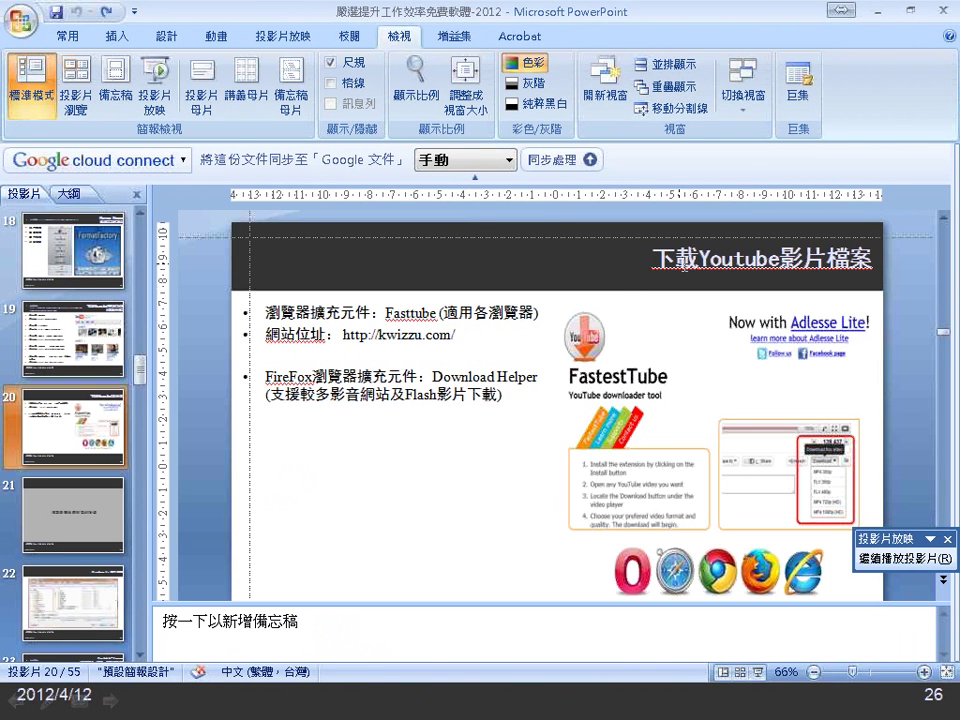
left_click(870, 258)
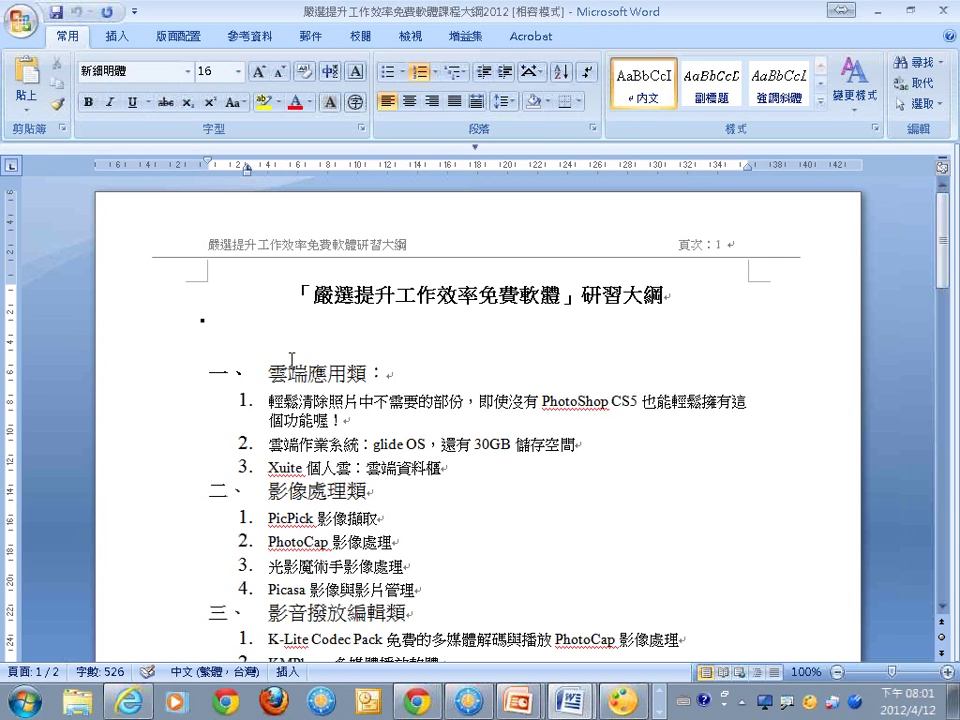
left_click(269, 375)
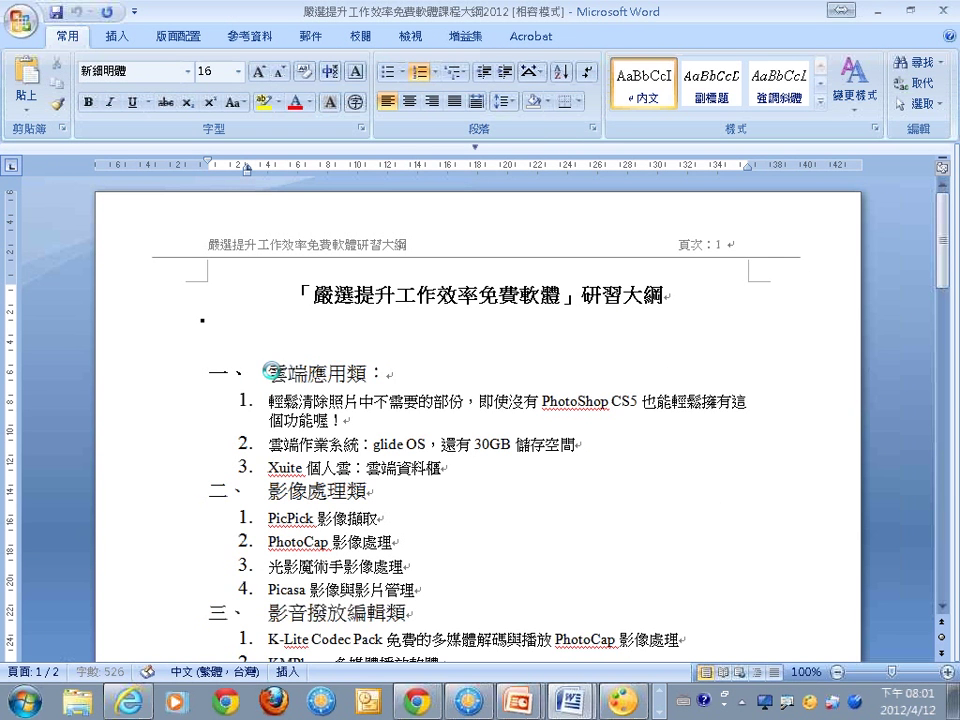
type("下載 Youtube 影片檔案")
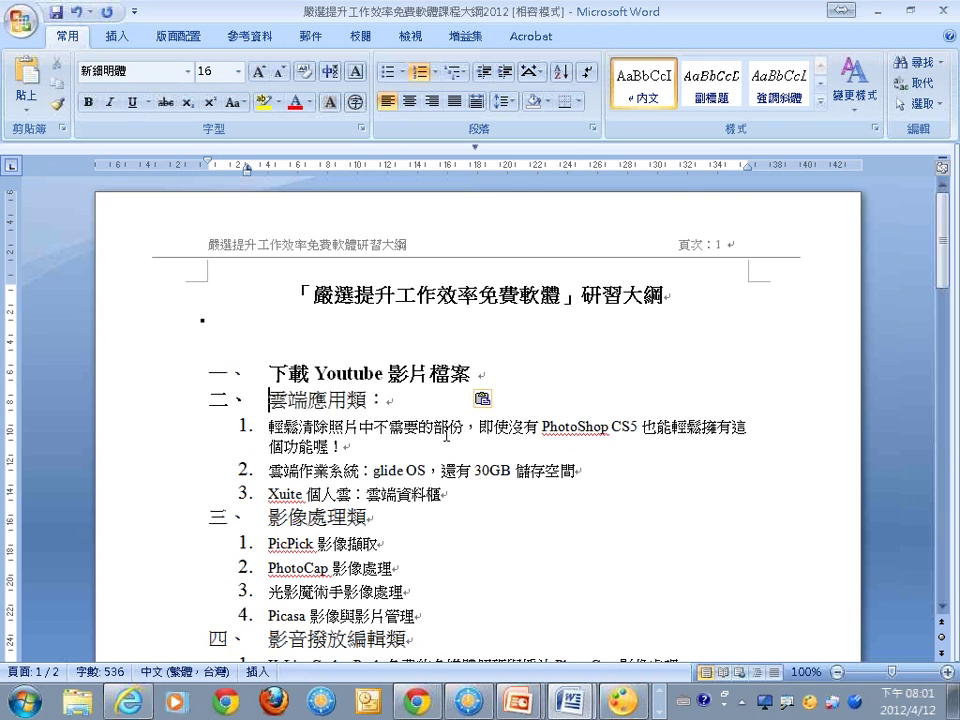
left_click(490, 400)
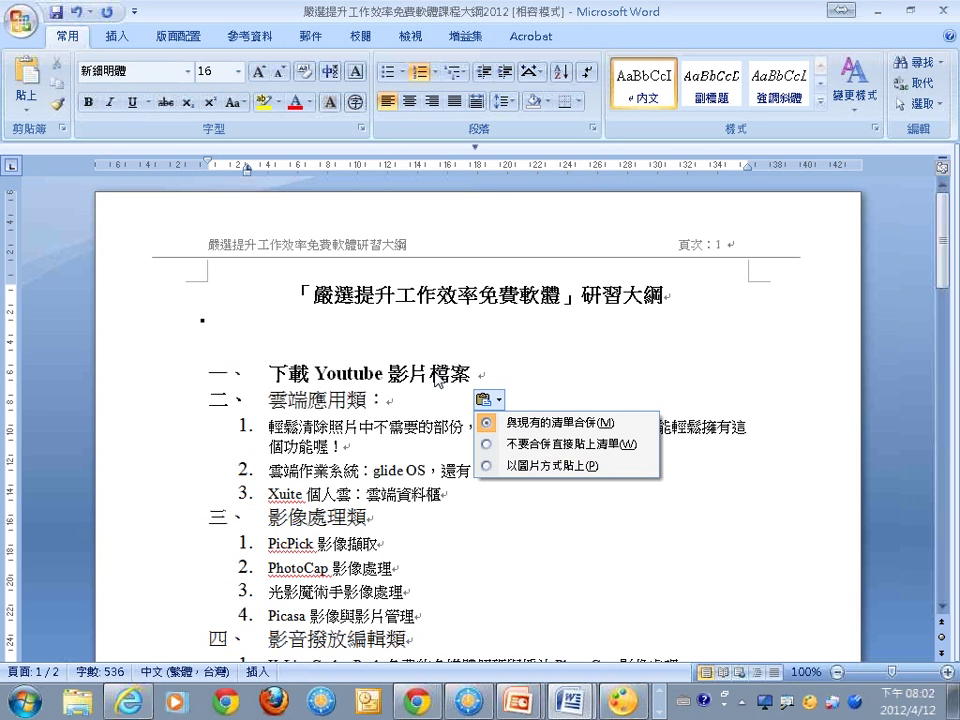
left_click(470, 465)
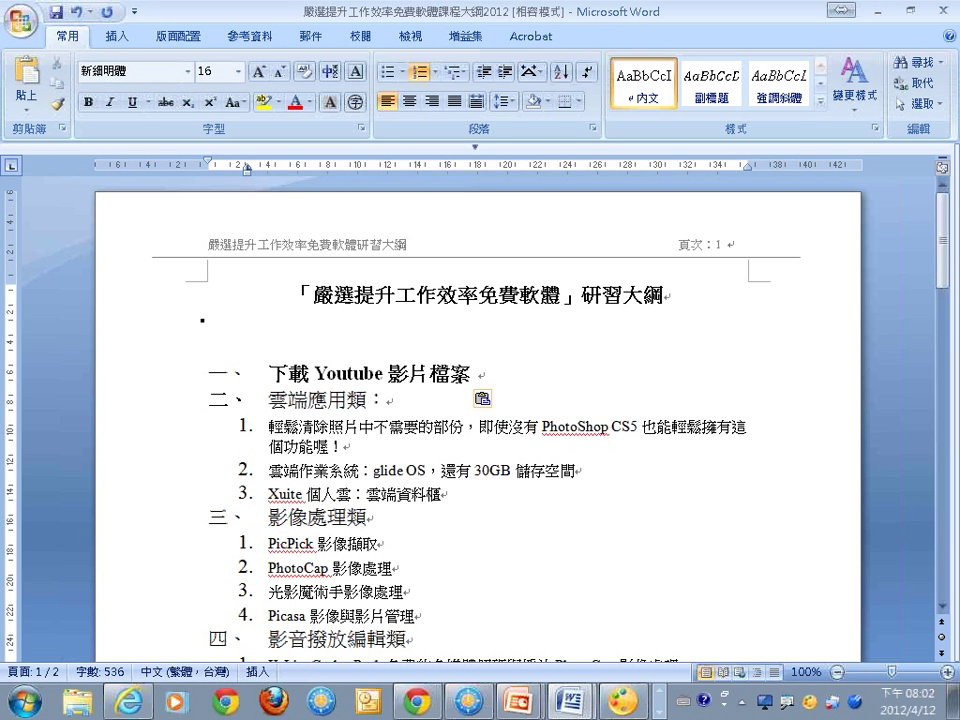
left_click(485, 398)
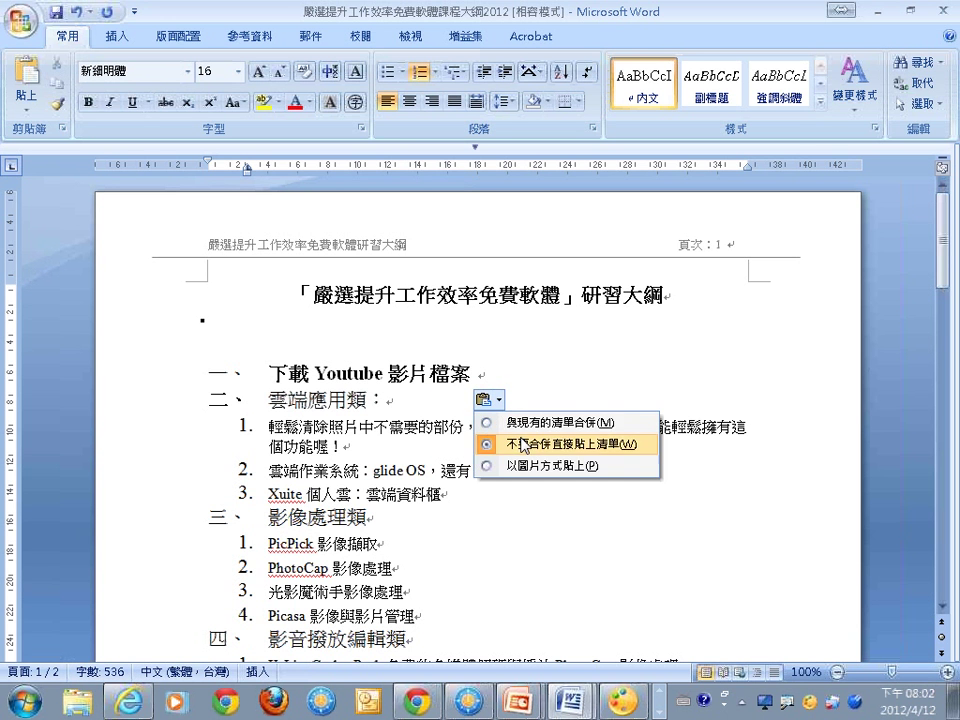
left_click(521, 444)
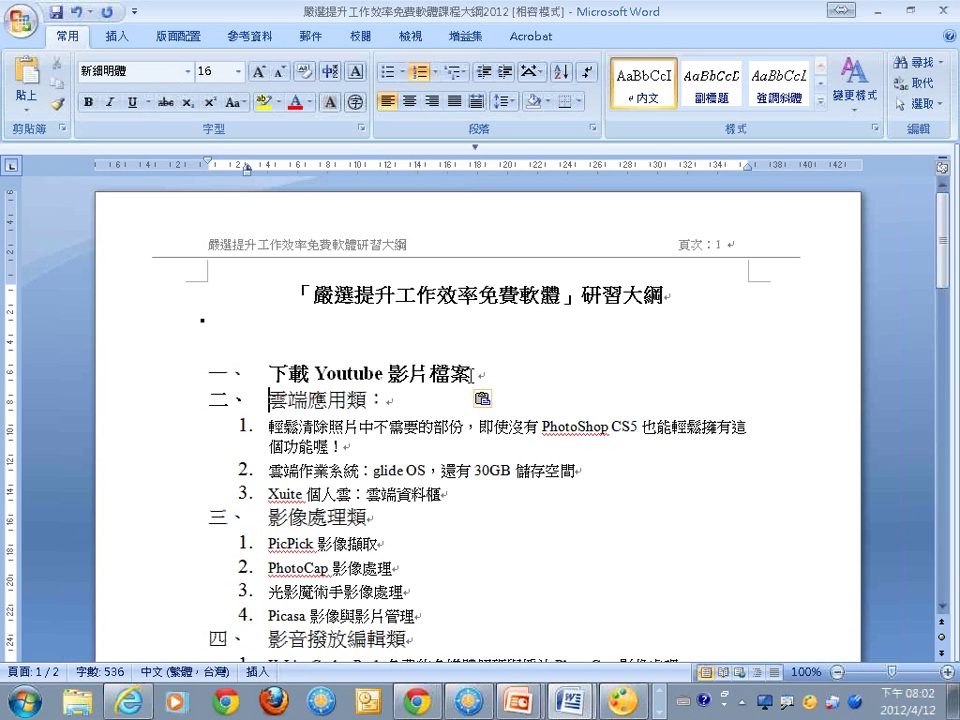
left_click_drag(471, 374, 261, 343)
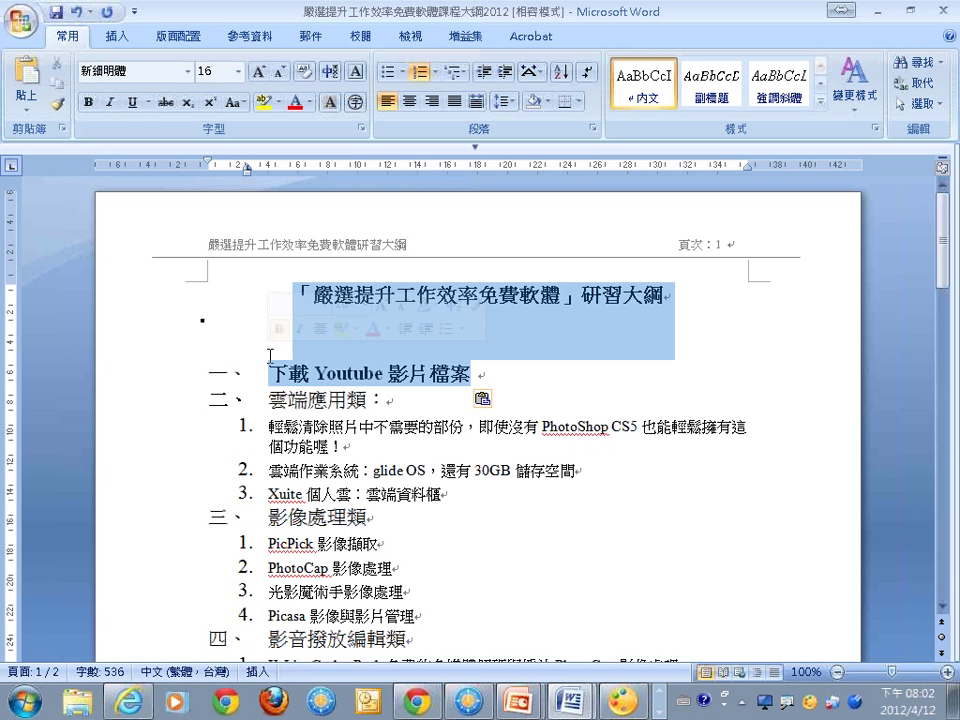
key("Delete")
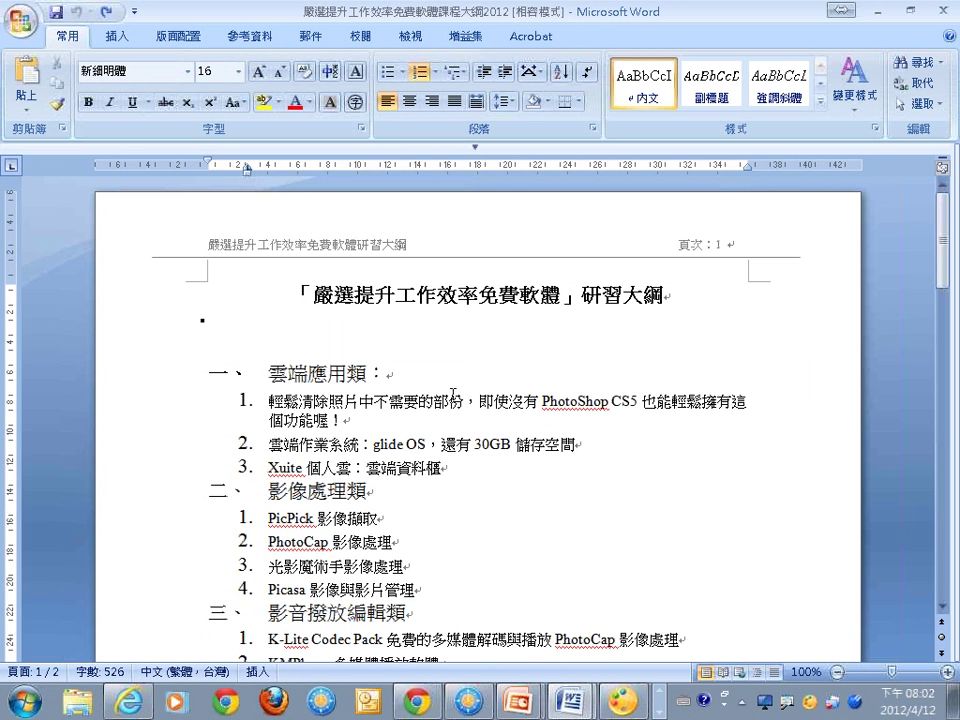
Paste Ditto's first clip, 下載Youtube影片檔案, as plain text before 雲端應用類.
key("ctrl+grave")
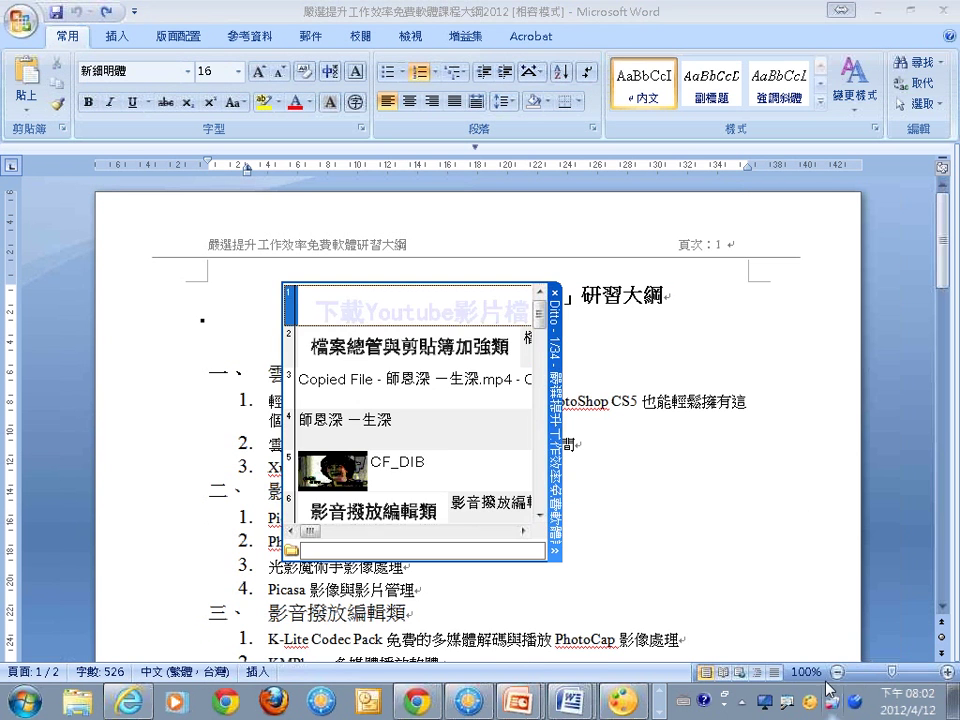
left_click_drag(561, 436, 744, 434)
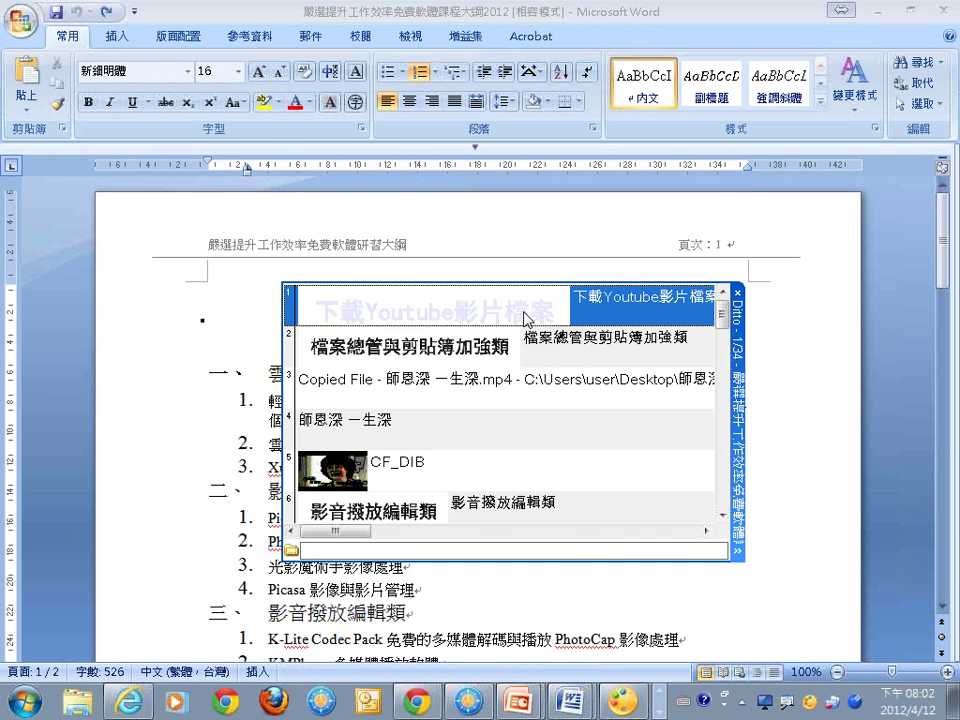
mouse_move(510, 330)
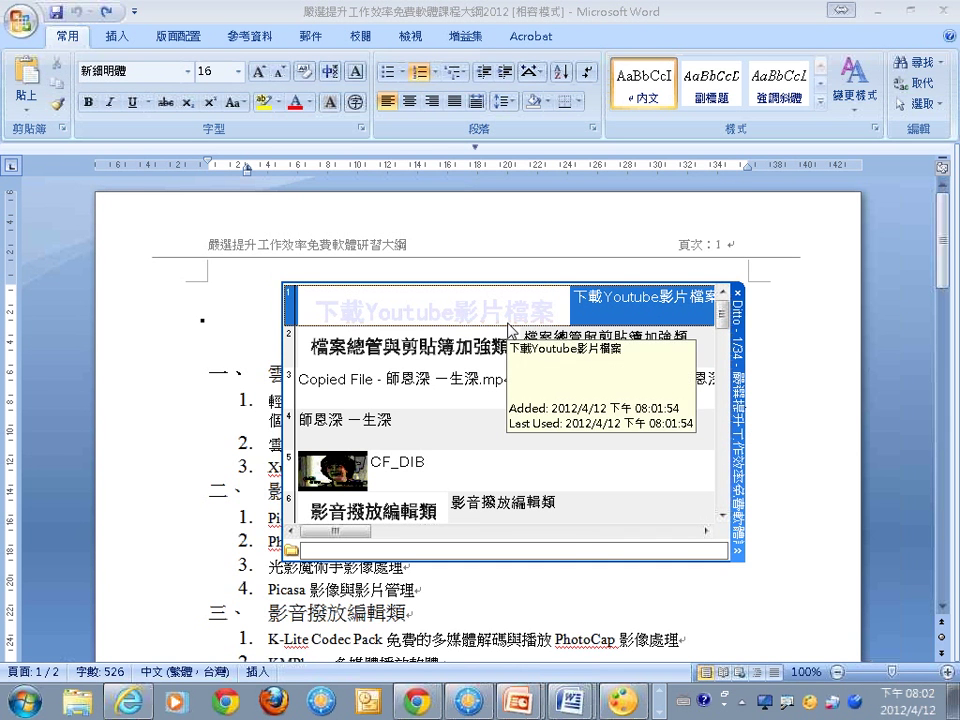
right_click(590, 313)
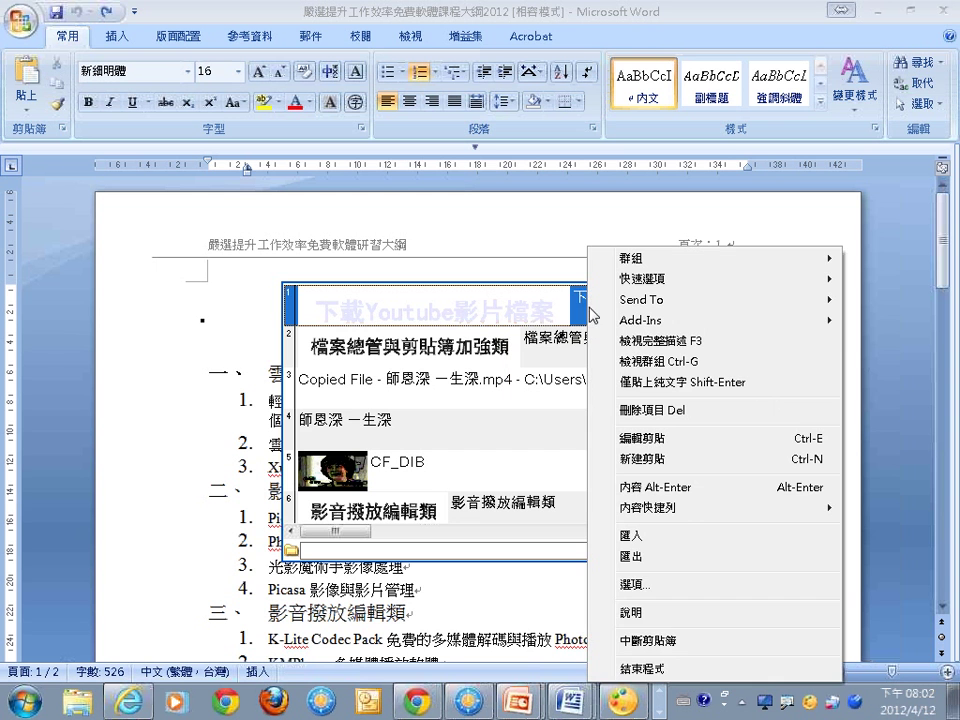
left_click(640, 383)
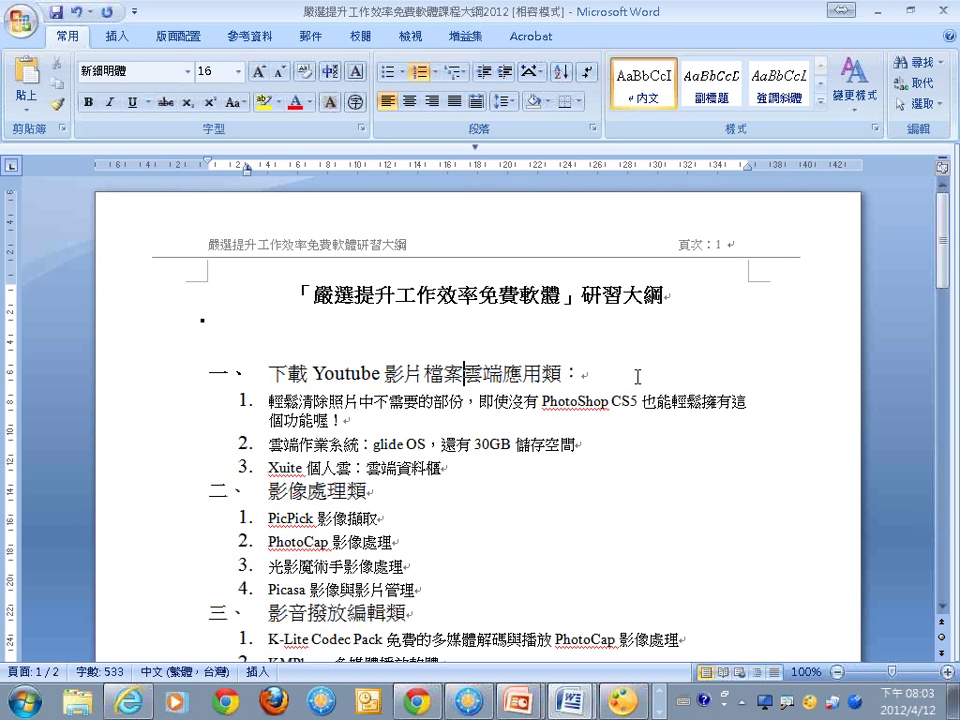
Paste Ditto's clip 4, 師恩深 一生深, before 雲端應用類 and select the pasted text.
left_click(859, 704)
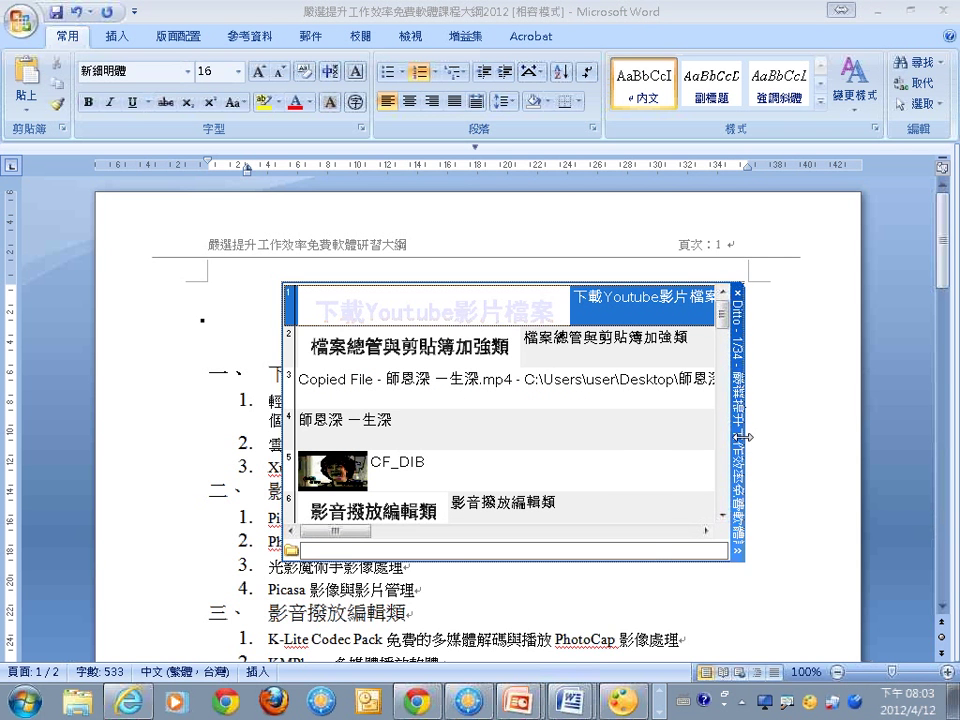
left_click_drag(743, 439, 655, 437)
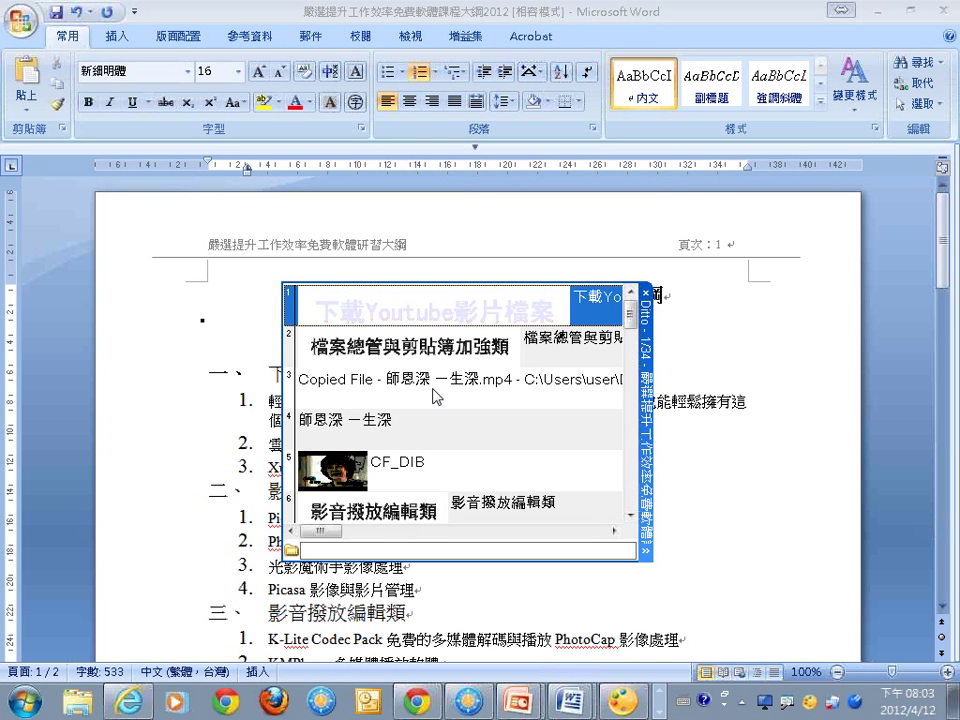
left_click(415, 425)
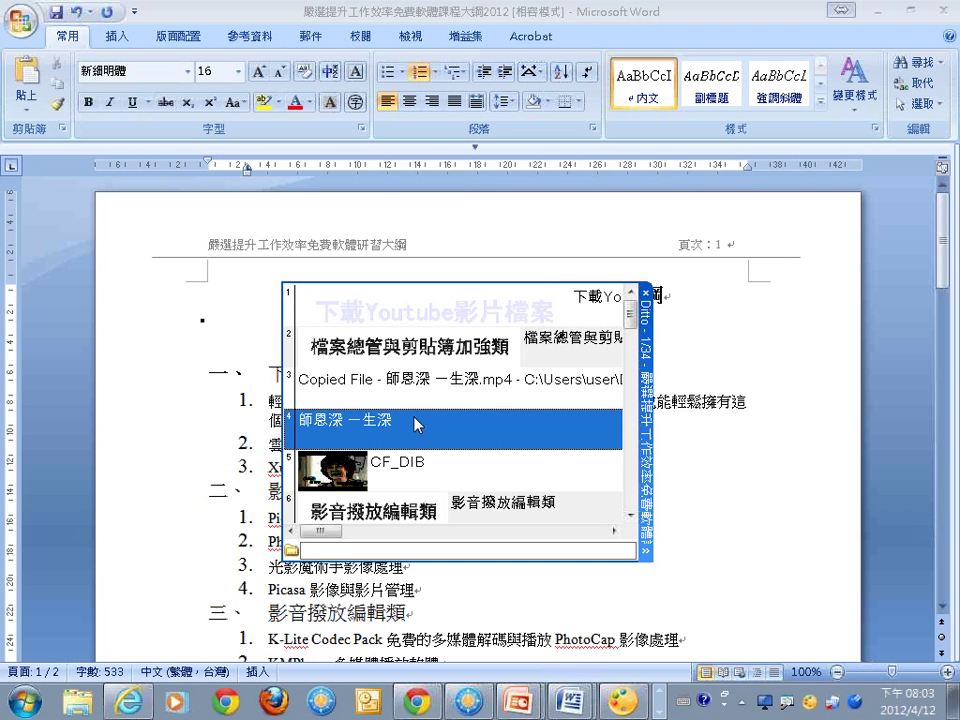
double_click(415, 425)
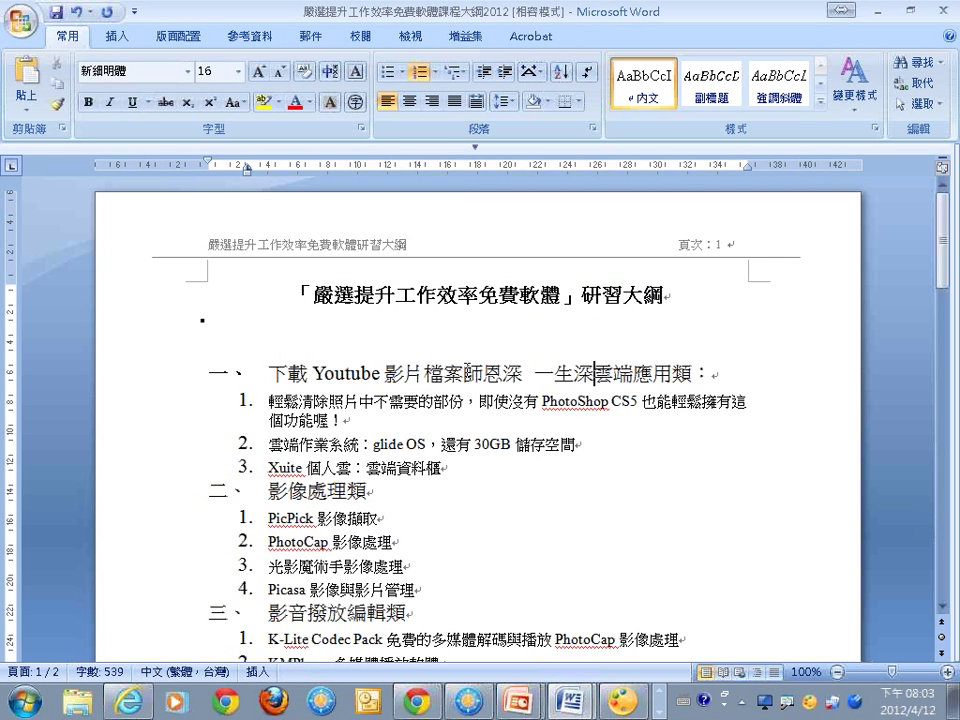
left_click_drag(466, 372, 592, 372)
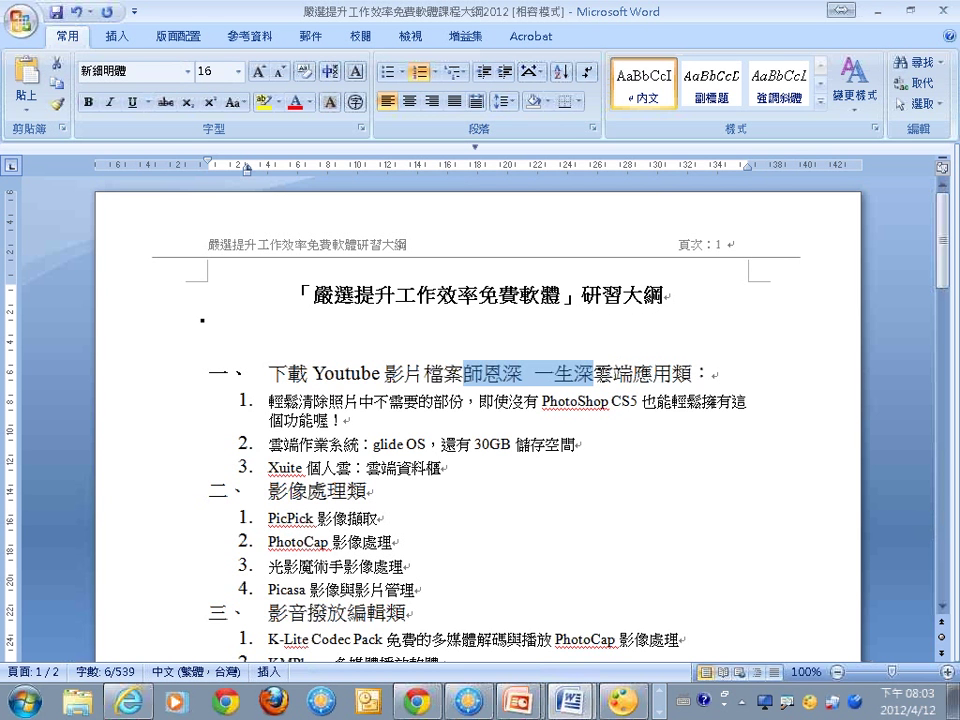
Paste the xuite web address from Ditto over the selected text, then switch back to PowerPoint.
key("ctrl+grave")
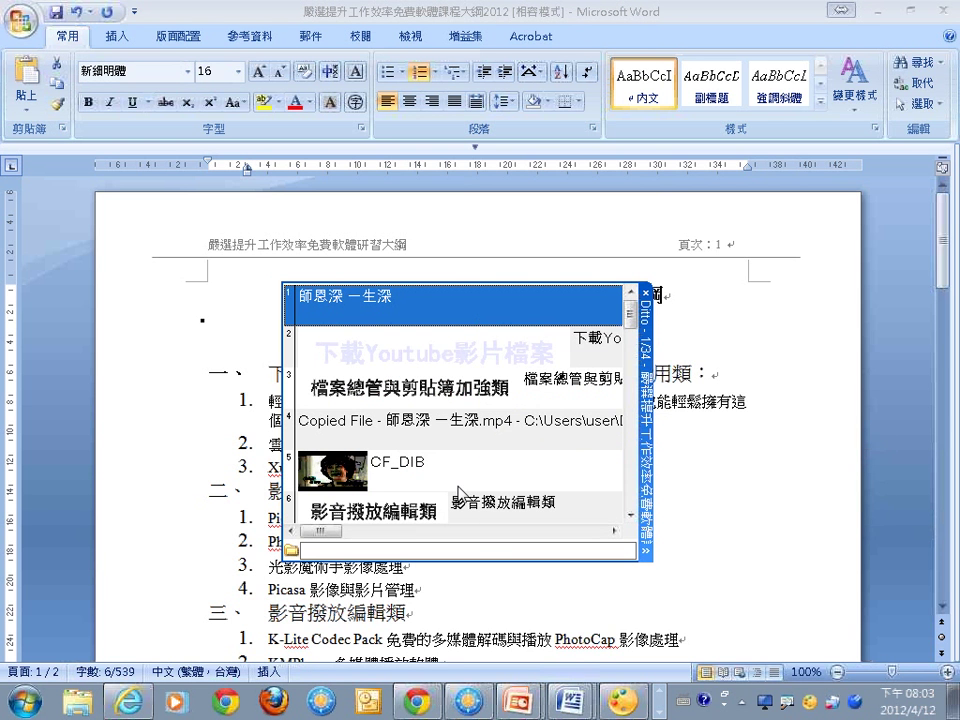
scroll(480, 370, "down", 3)
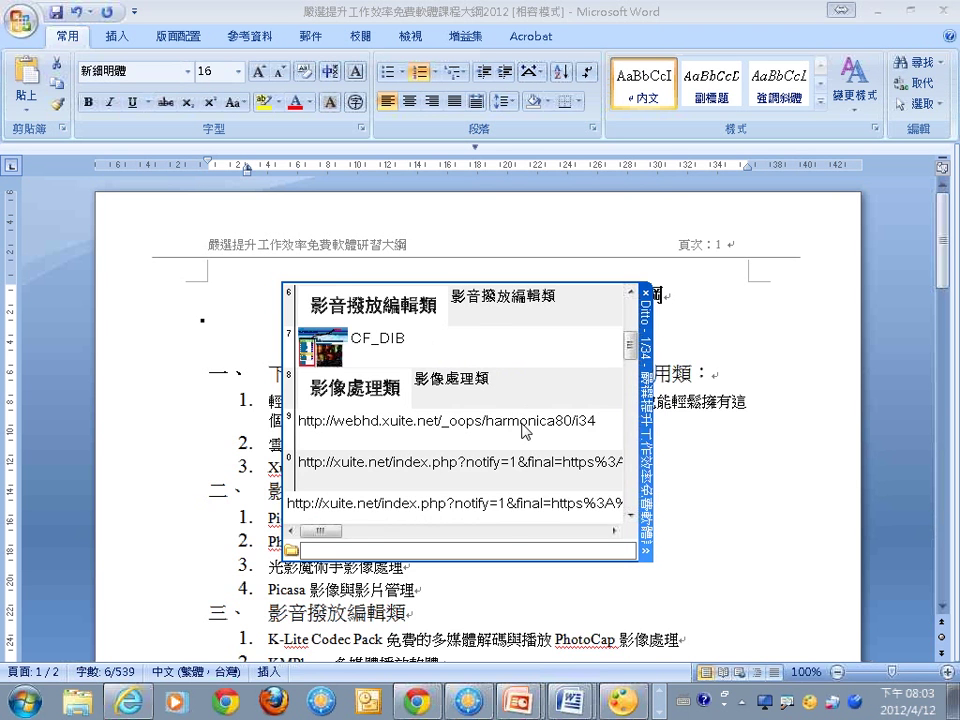
key("Escape")
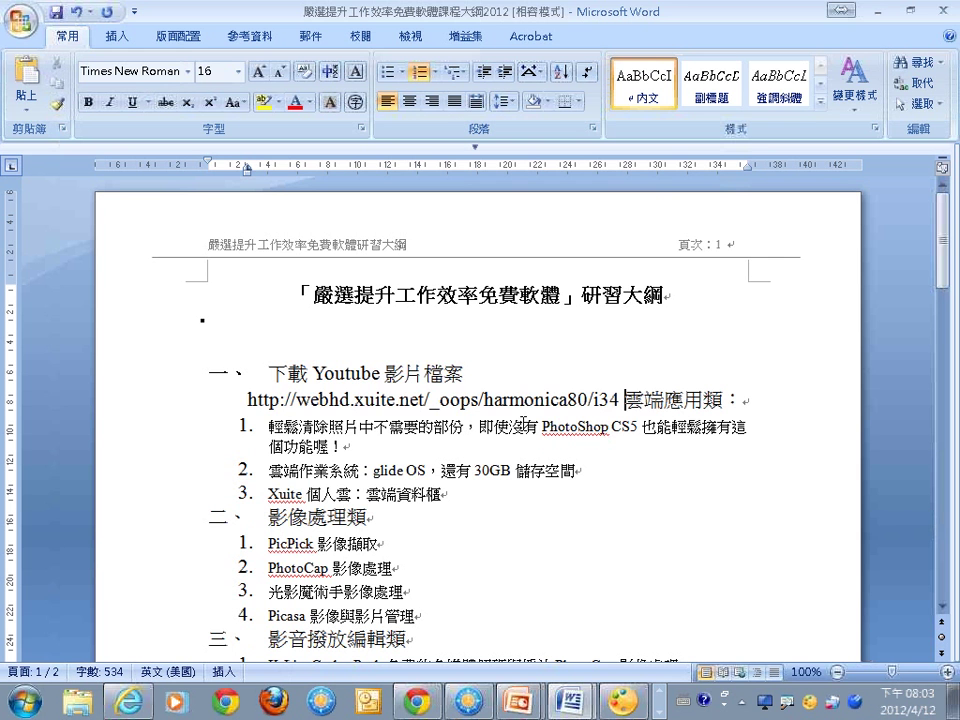
key("alt+Tab")
key("alt+Tab")
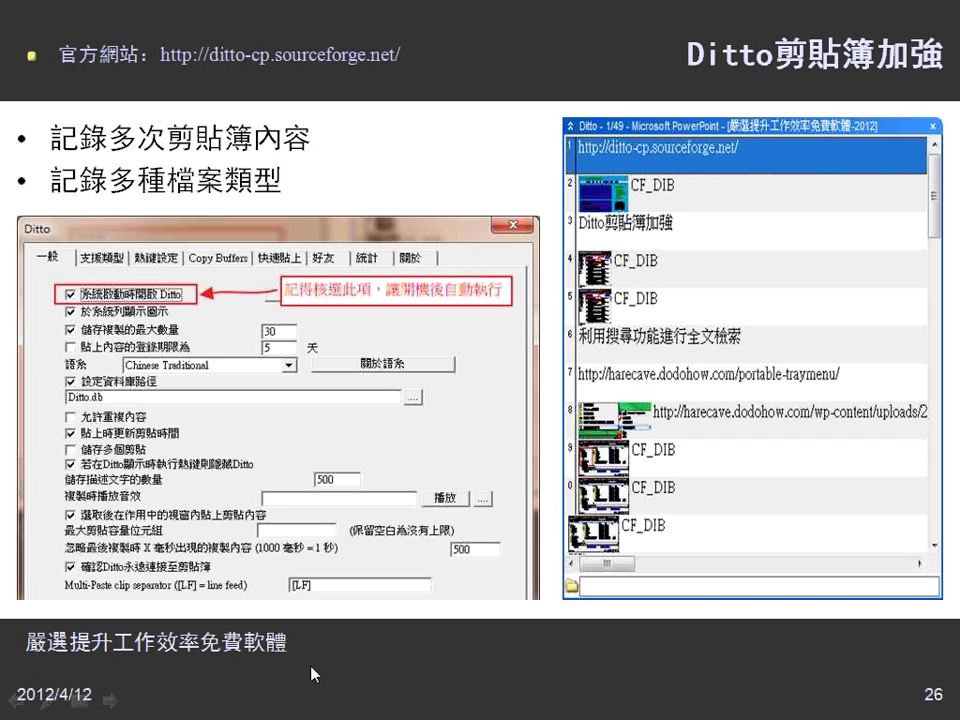
Advance the slideshow from the Ditto slide 26 to the FreeCommander slide.
left_click(312, 675)
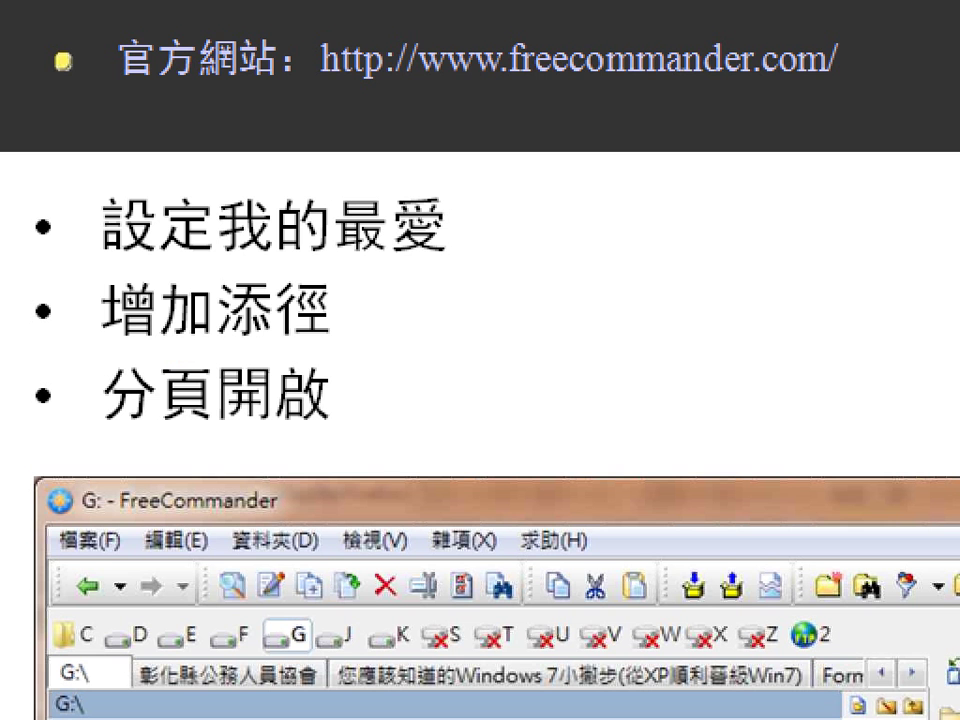
Draw a red ink tick beside the 設定我的最愛 bullet.
mouse_move(493, 204)
left_mouse_down()
mouse_move(512, 225)
mouse_move(657, 183)
left_mouse_up()
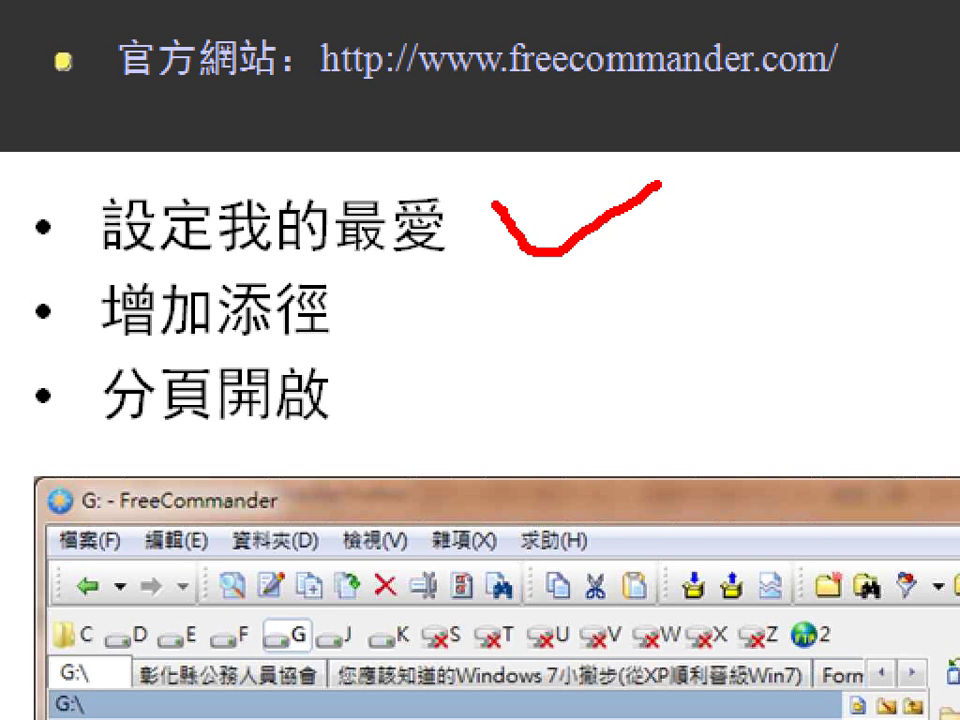
Underline 增加添徑 and 分頁開啟 in red, tick the drive letters, then switch to FreeCommander Portable.
left_click_drag(86, 355, 326, 355)
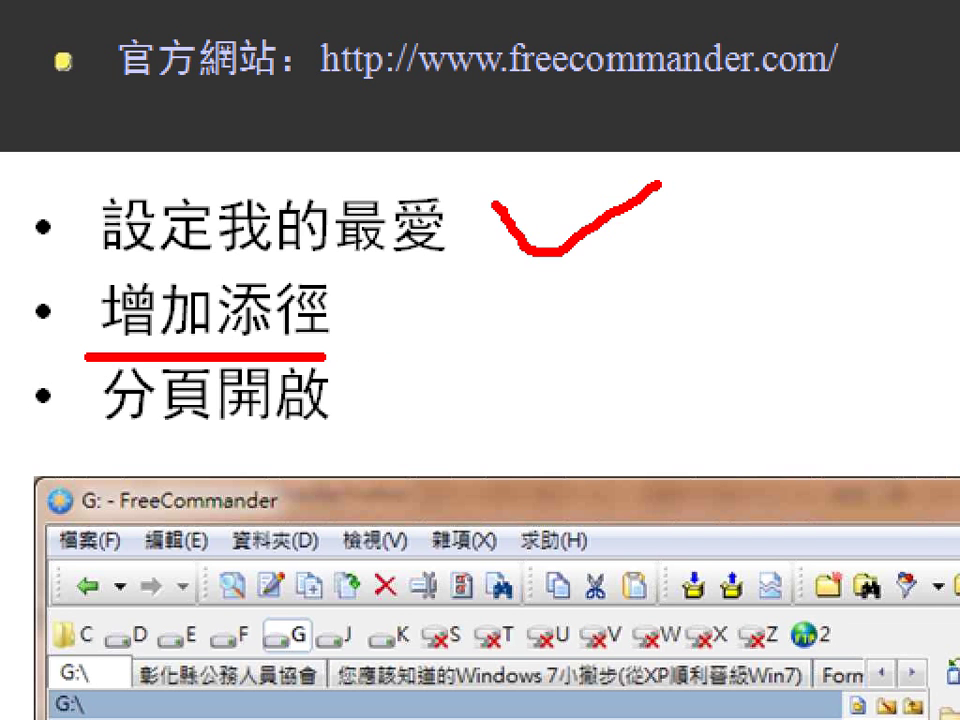
left_click_drag(326, 355, 333, 356)
left_click_drag(69, 451, 368, 452)
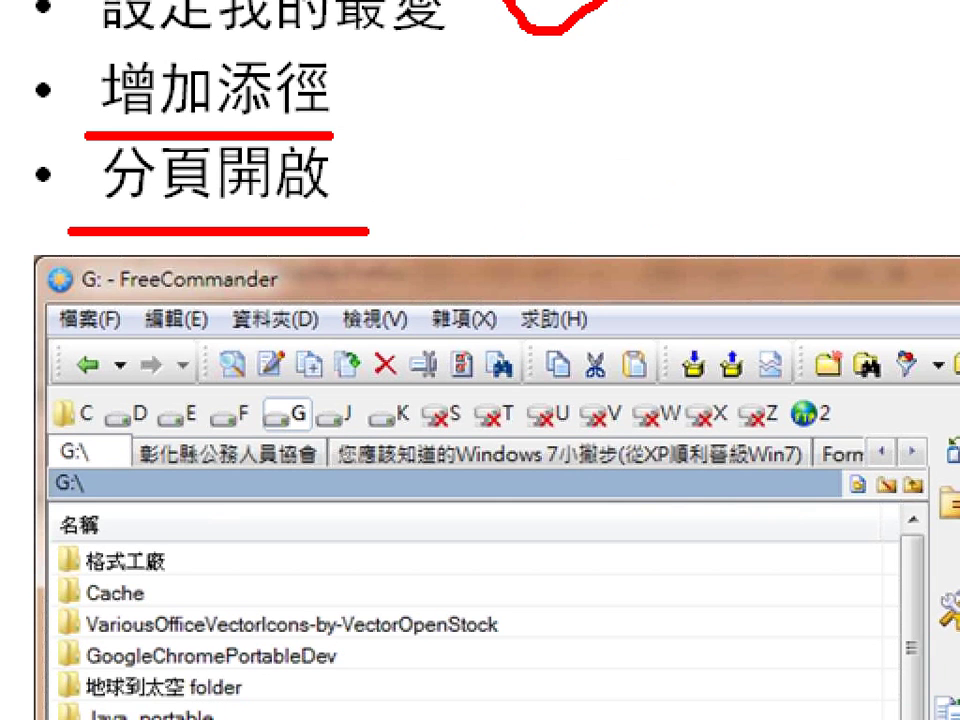
left_click_drag(98, 416, 192, 368)
left_click_drag(215, 393, 297, 385)
left_click_drag(415, 415, 510, 378)
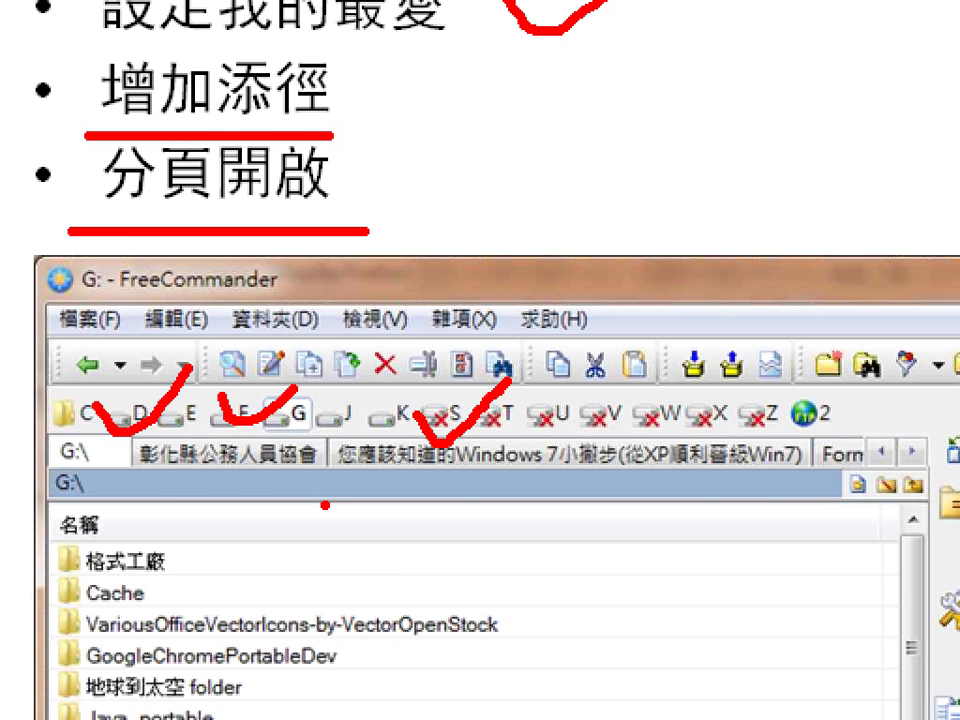
key("alt+Tab")
key("alt+Tab")
key("alt+Tab")
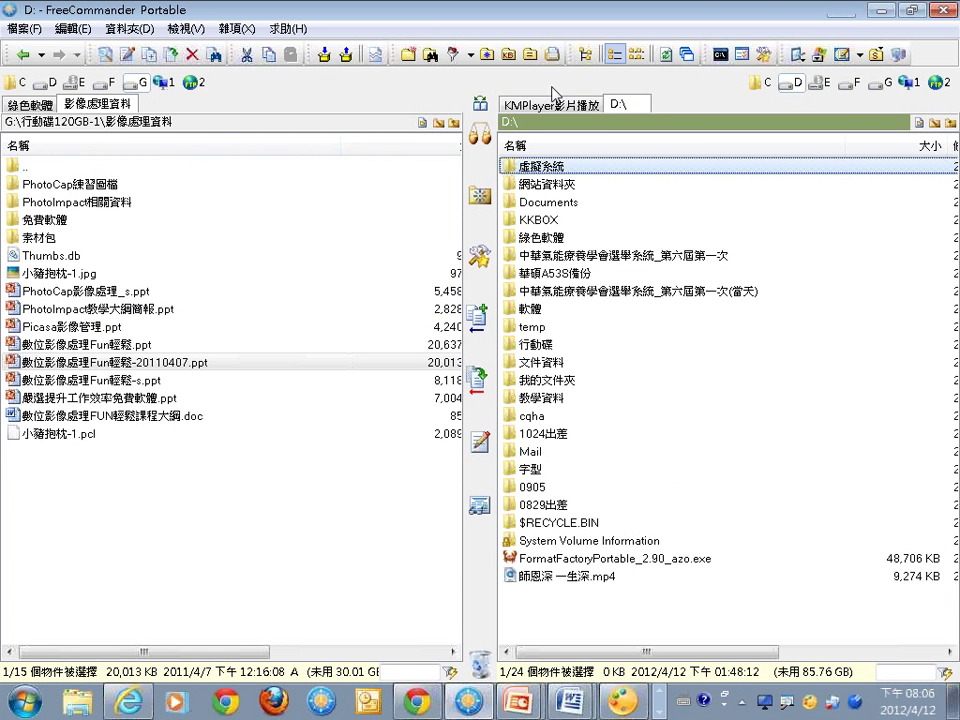
Restore FreeCommander, show the KMPlayer影片播放 tab, and open PhotoCap練習圖檔 > 用數位相片寫日記-相片書.
left_click(942, 10)
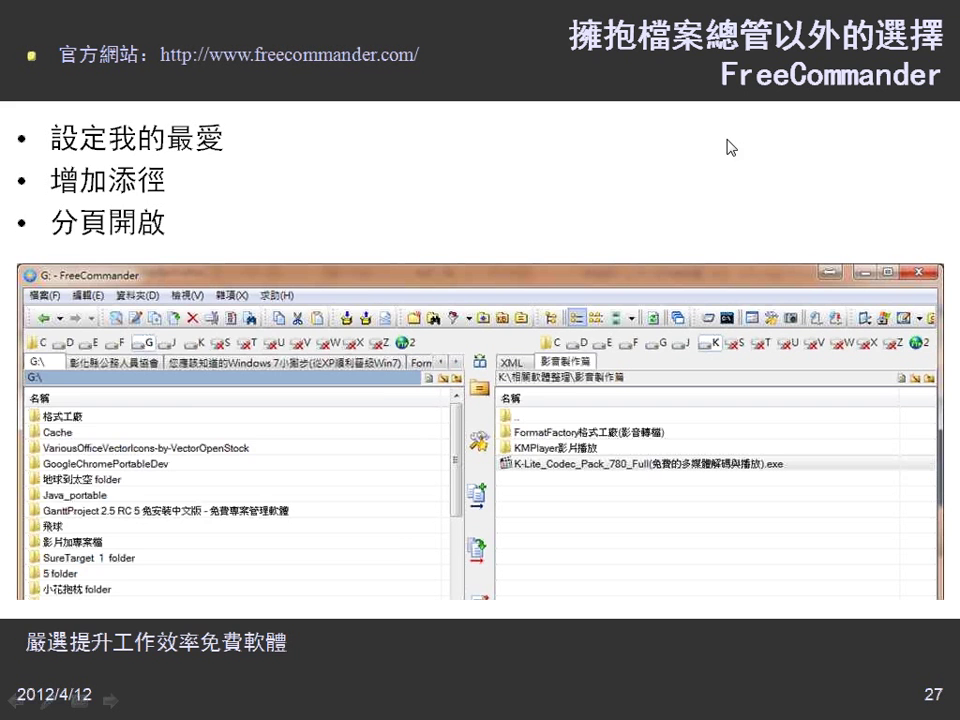
key("super")
key("super")
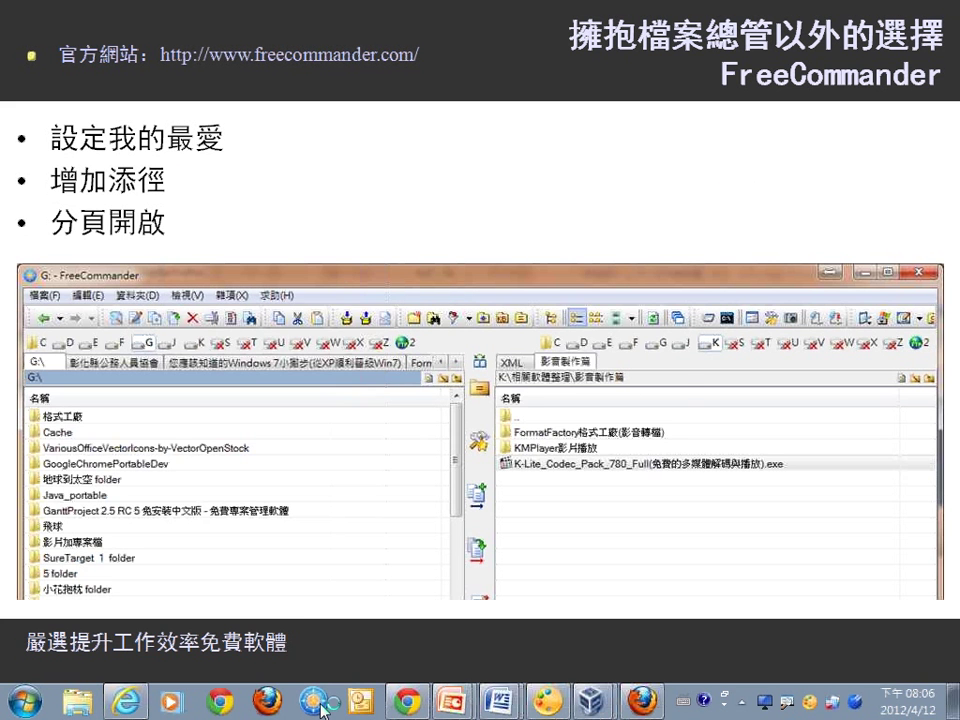
left_click(318, 704)
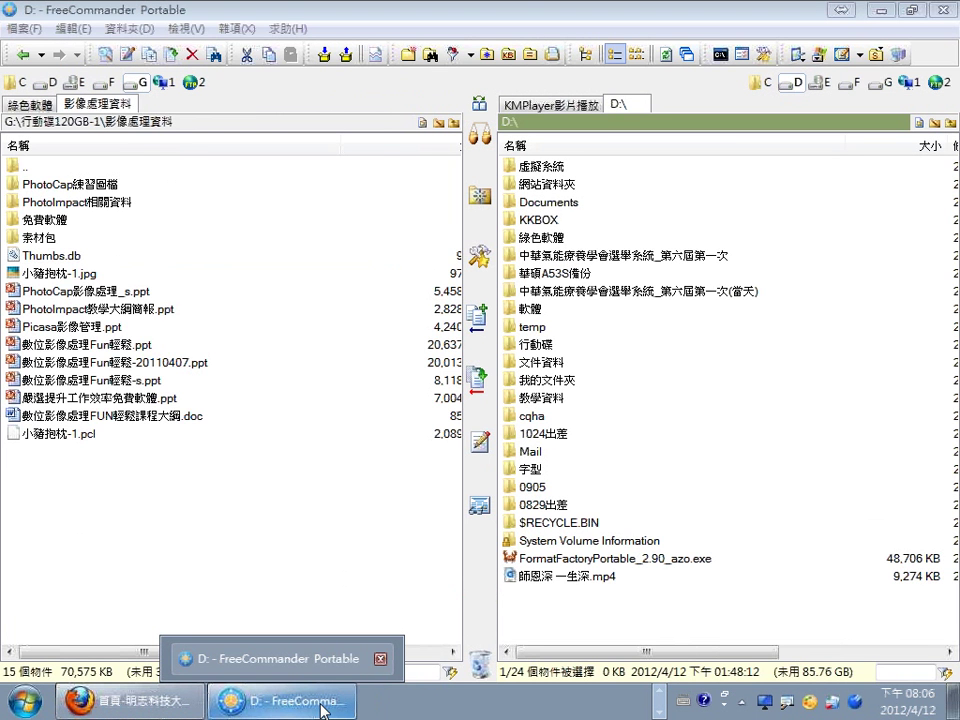
left_click(581, 104)
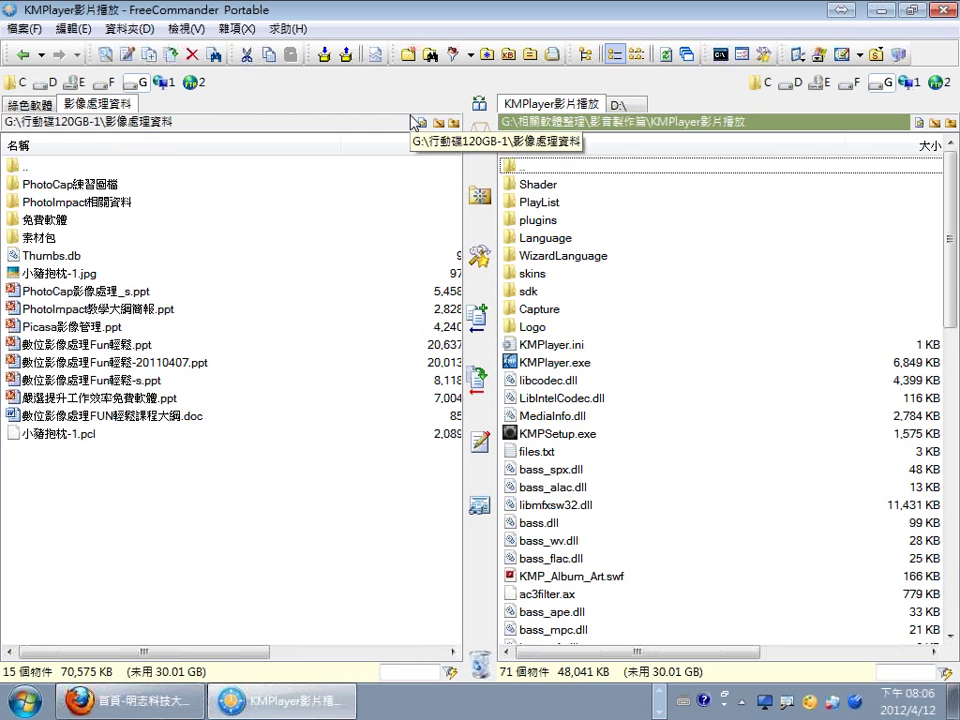
left_click(90, 185)
double_click(90, 187)
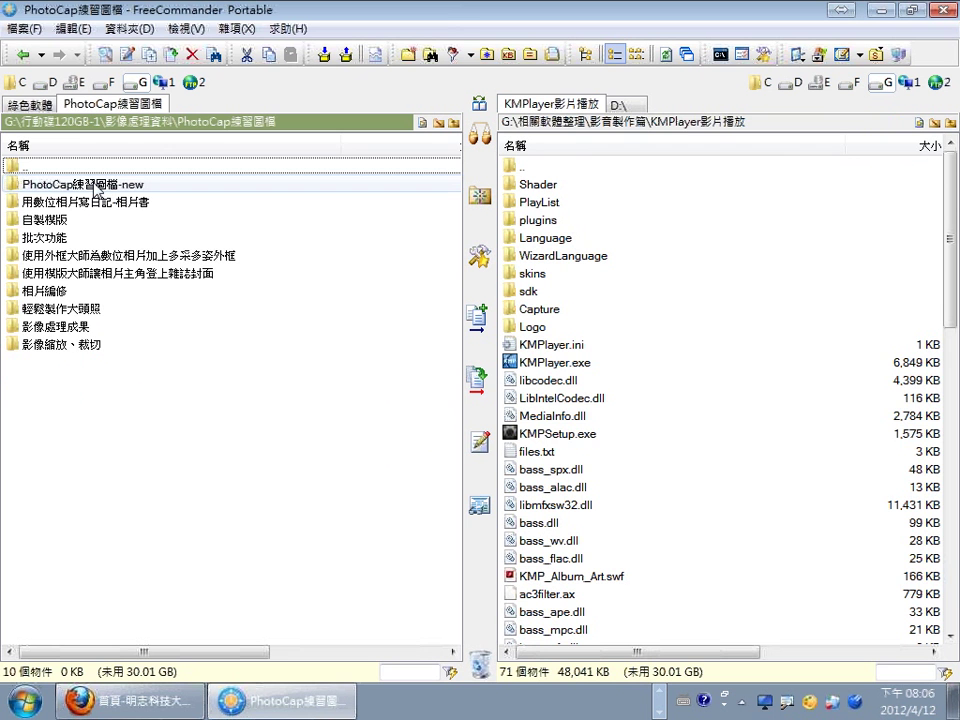
double_click(105, 203)
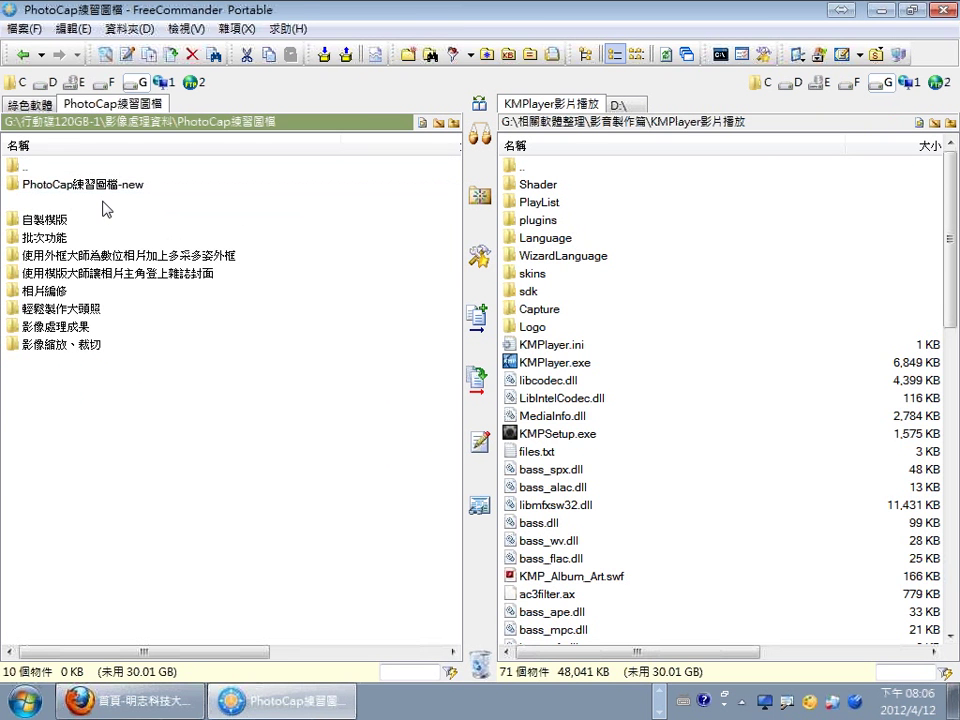
left_click(146, 30)
mouse_move(185, 29)
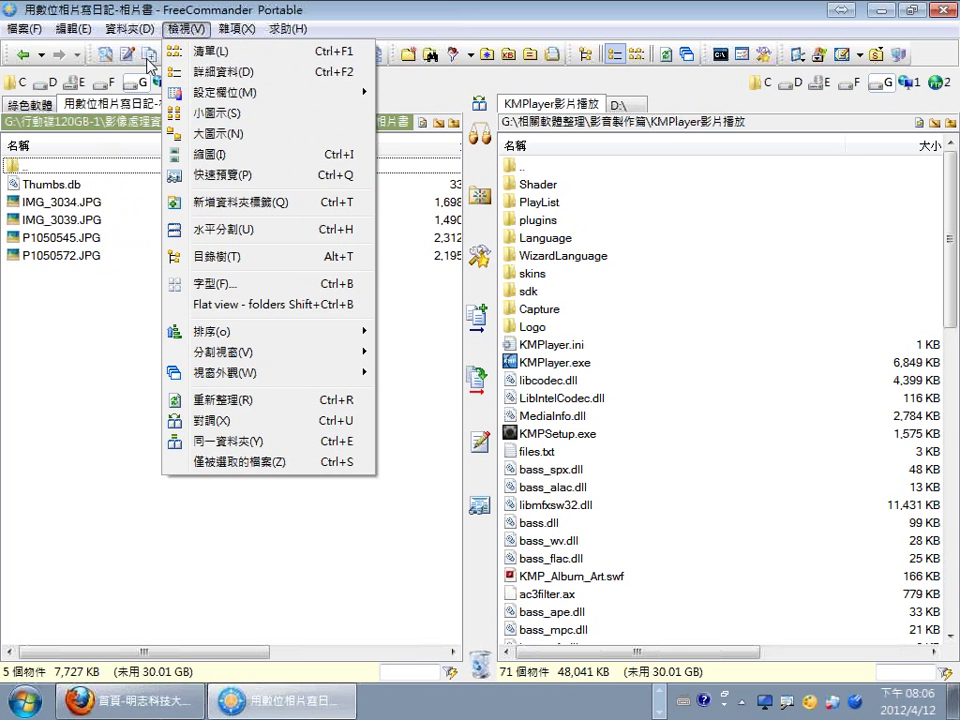
mouse_move(130, 29)
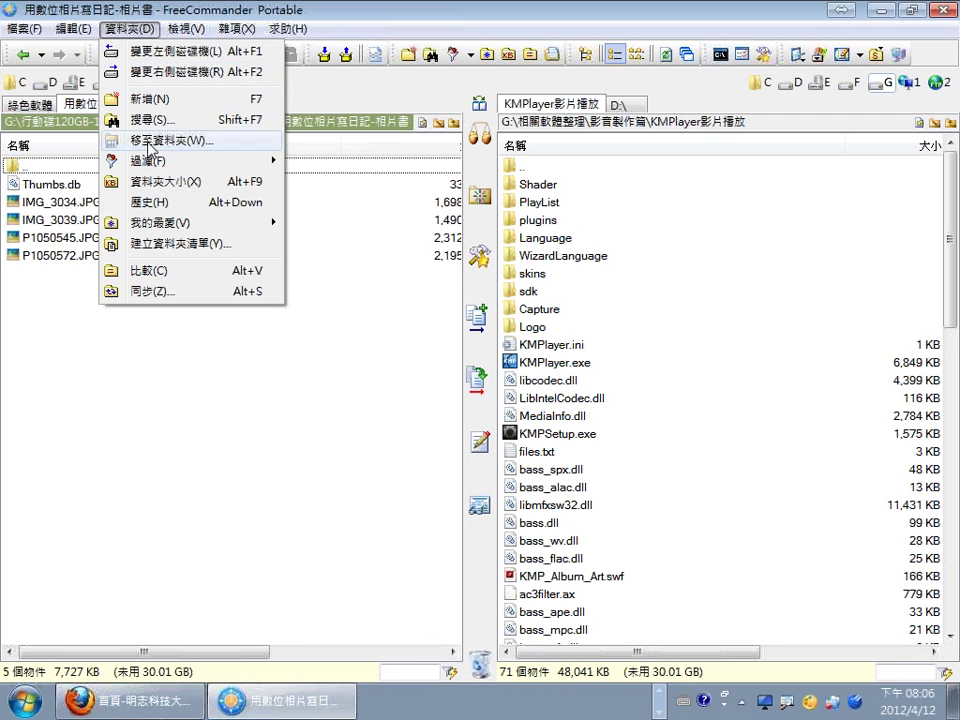
mouse_move(150, 222)
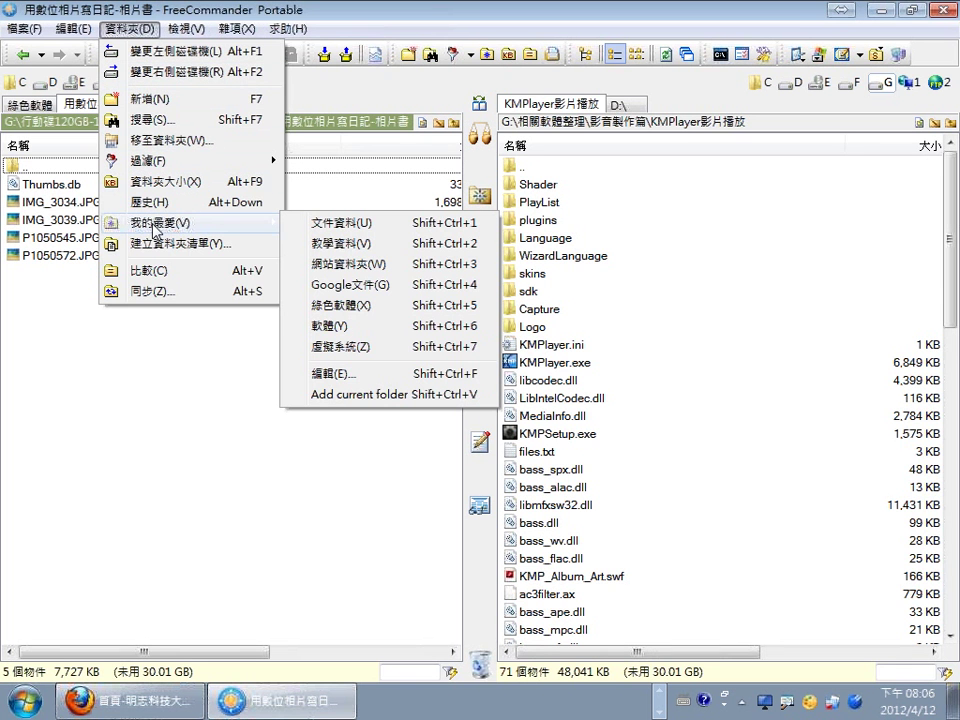
left_click(334, 375)
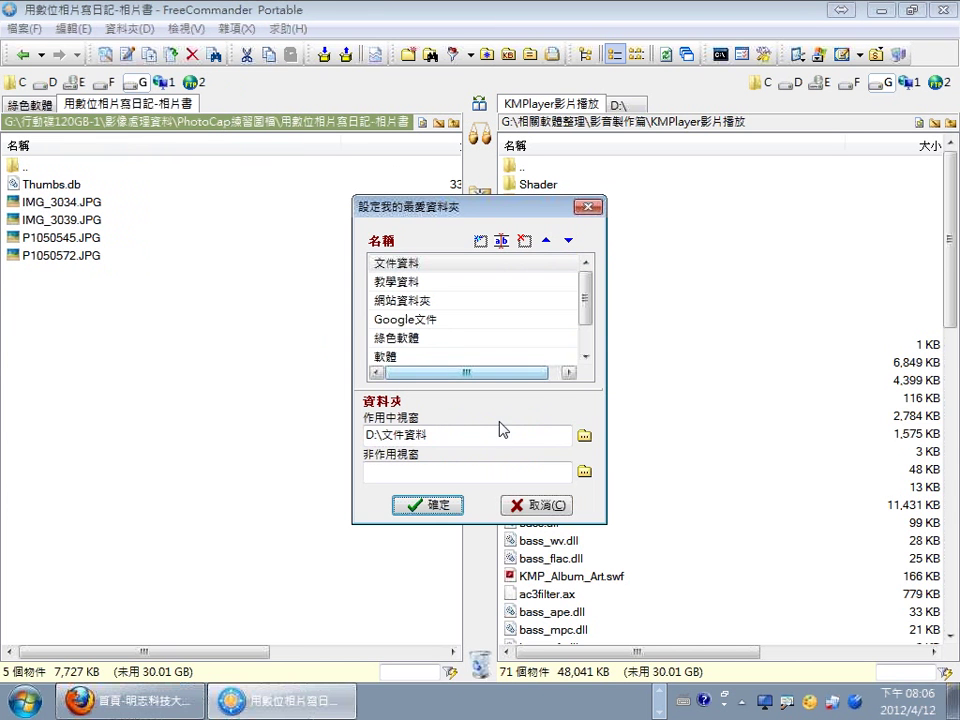
scroll(589, 300, "down", 1)
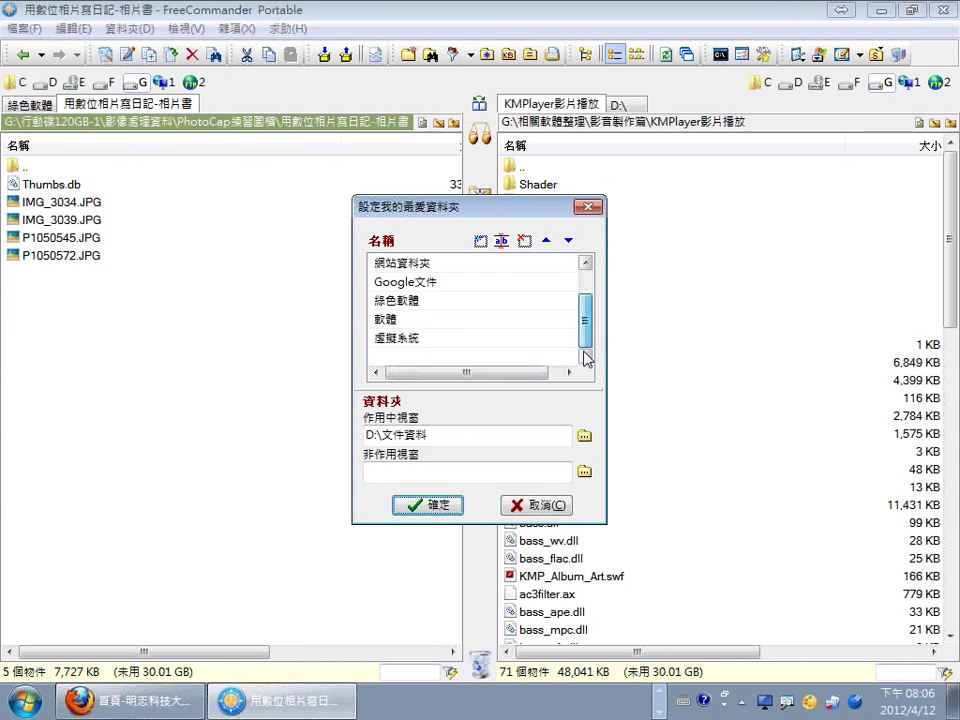
left_click(557, 507)
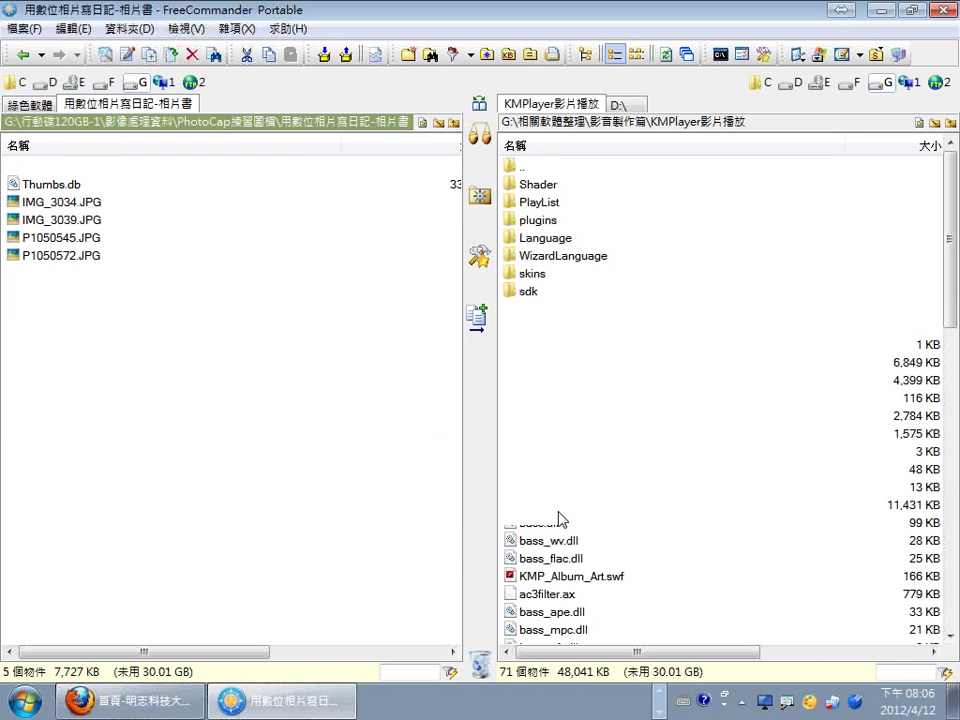
Duplicate the 用數位相片寫日記-相片書 folder as a new tab and lock the 綠色軟體 tab.
right_click(139, 105)
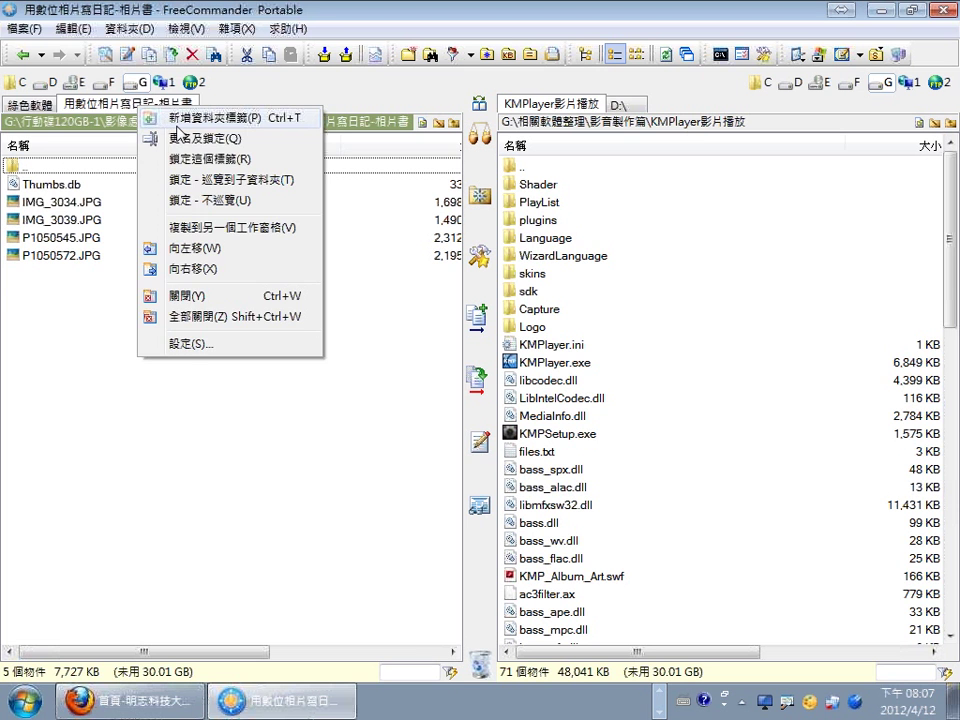
left_click(176, 122)
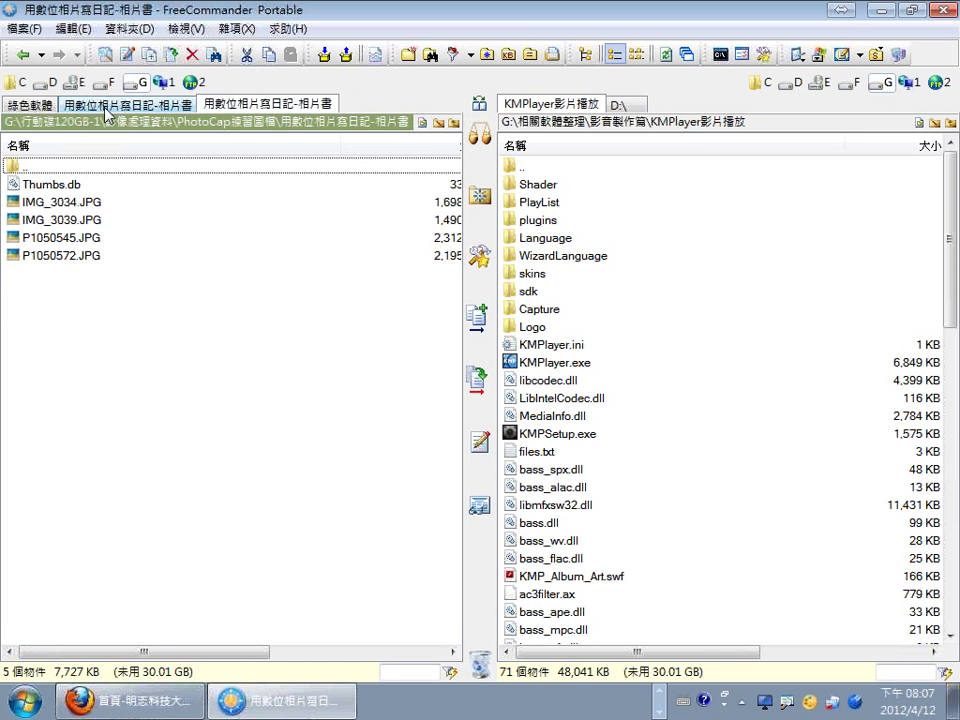
left_click(38, 105)
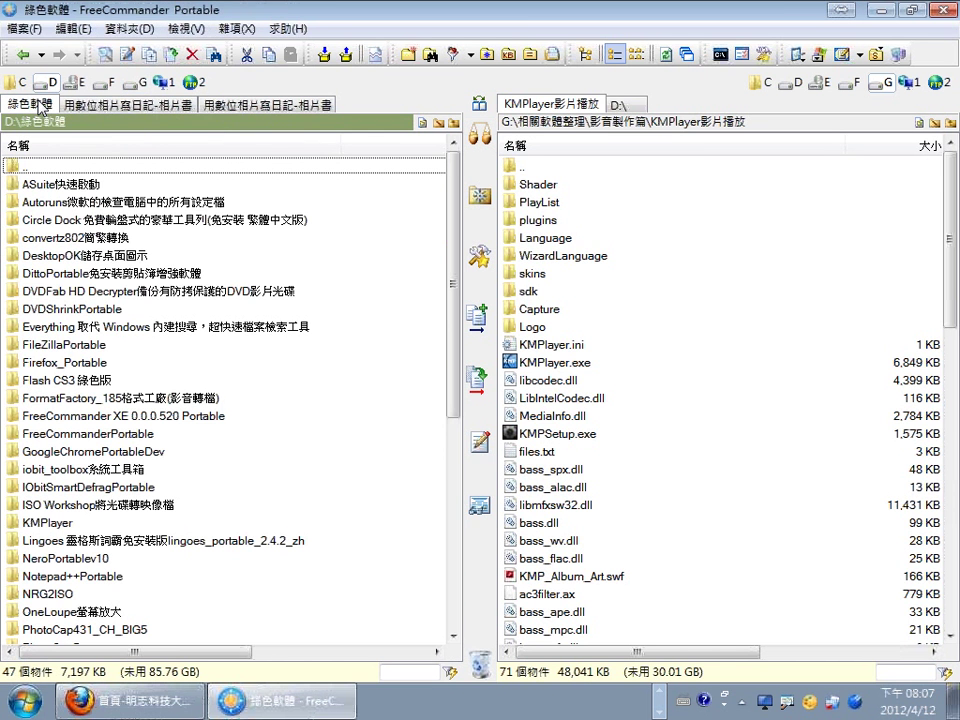
right_click(38, 107)
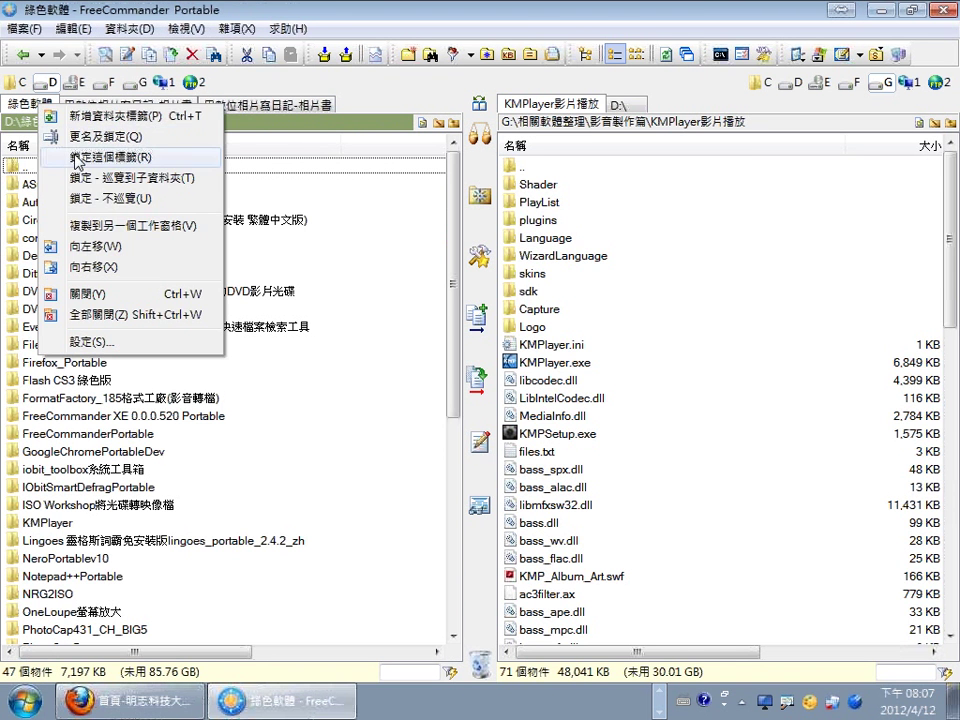
left_click(76, 158)
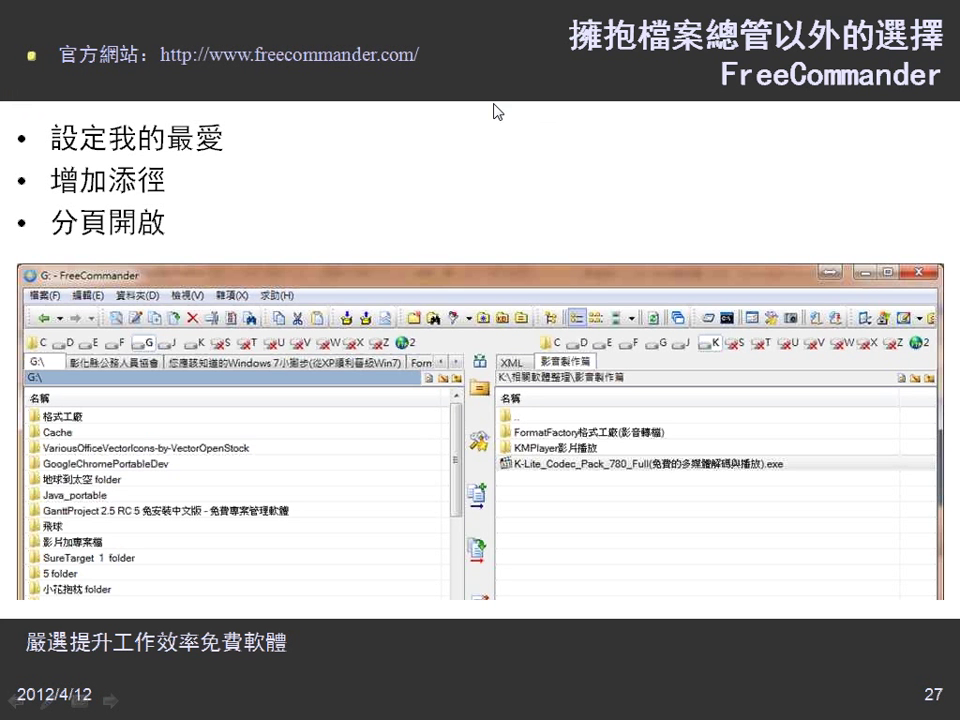
Advance to slide 28 on Shock 4Way, then switch back to FreeCommander Portable.
left_click(820, 103)
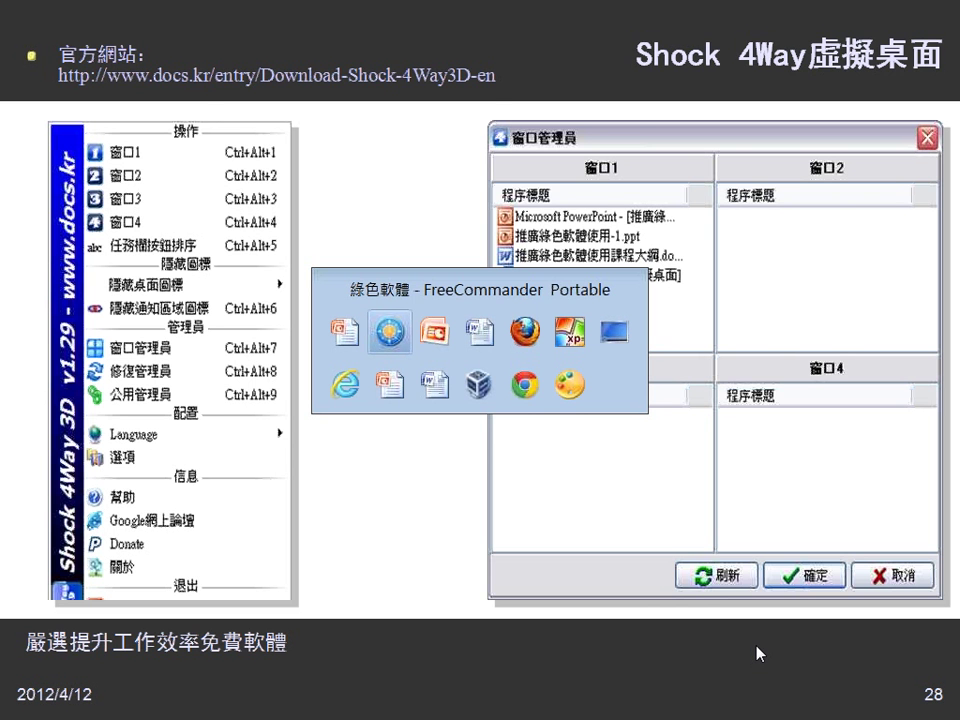
key("alt+Tab")
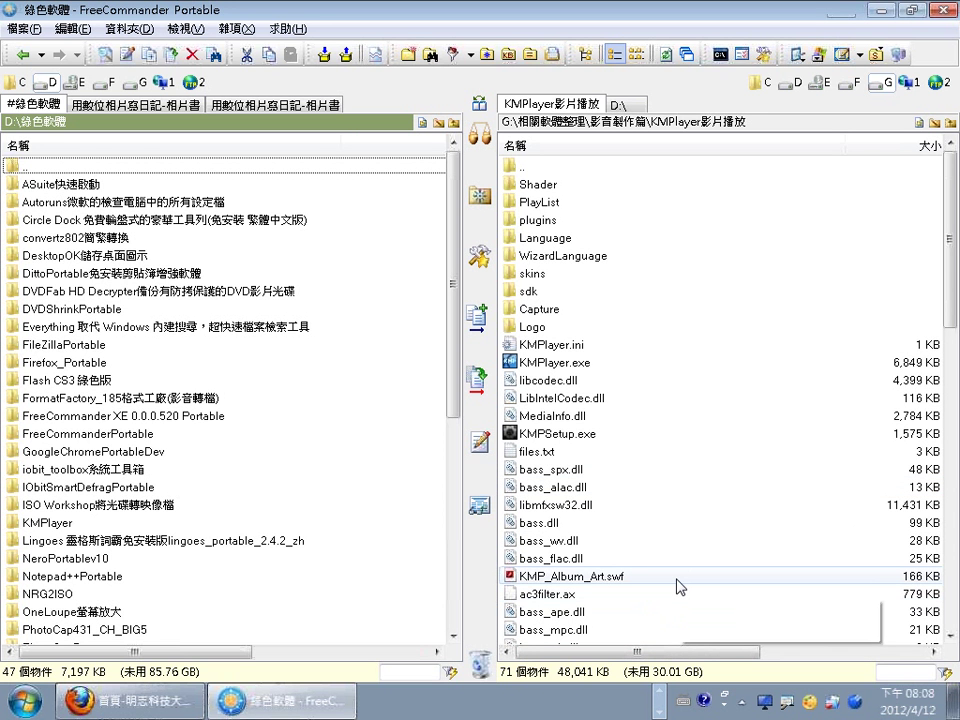
Browse from 相關軟體整理 into 0412相關軟體補充 and its subfolders, then back up.
mouse_move(677, 586)
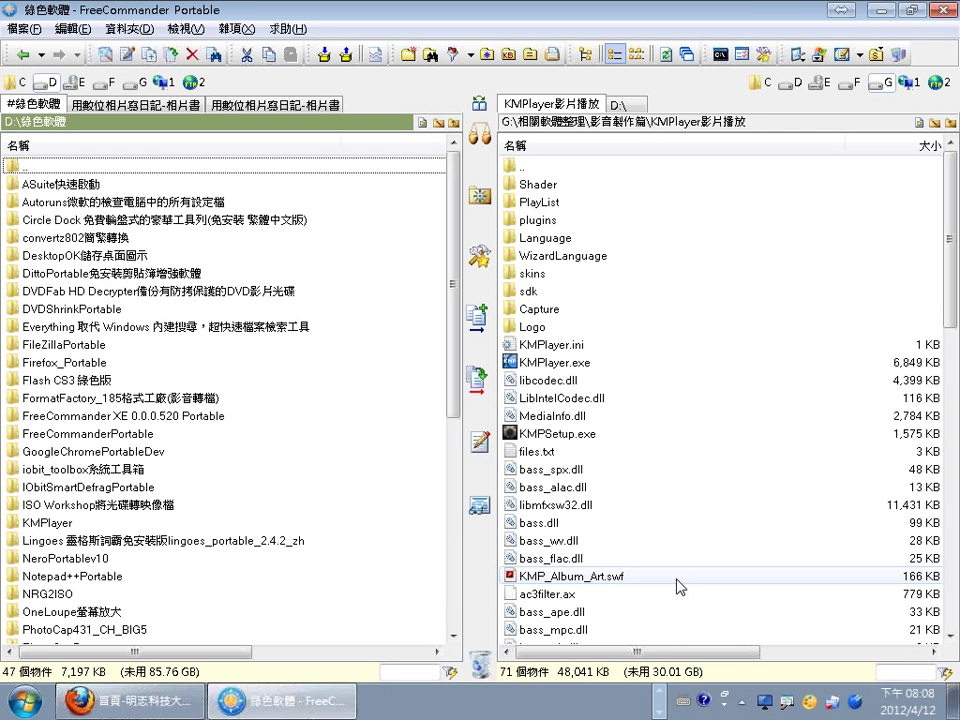
left_click(555, 125)
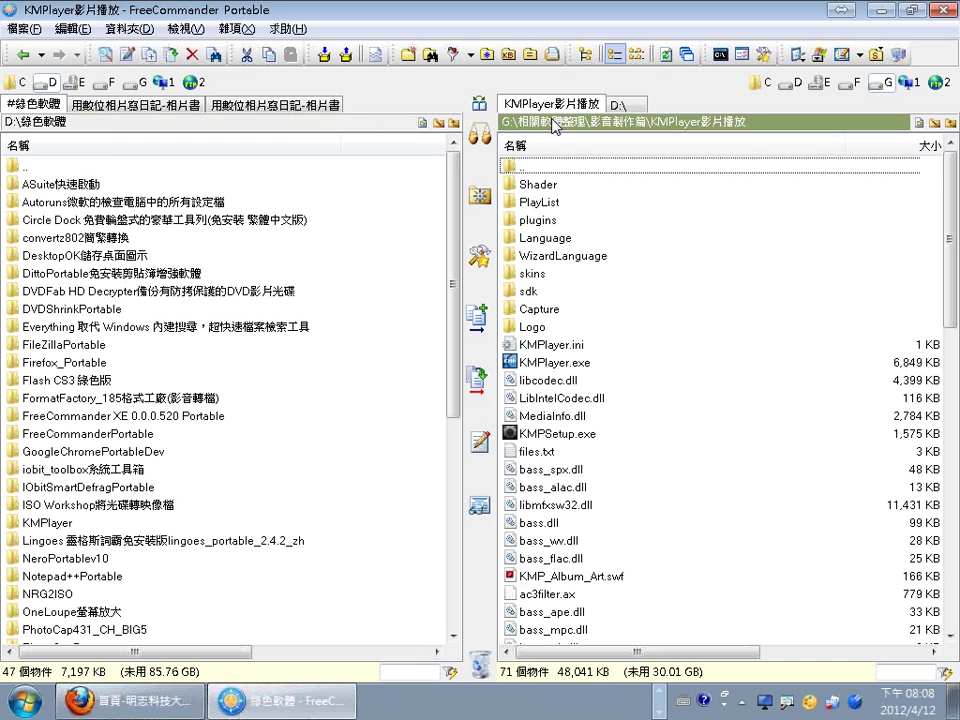
double_click(570, 185)
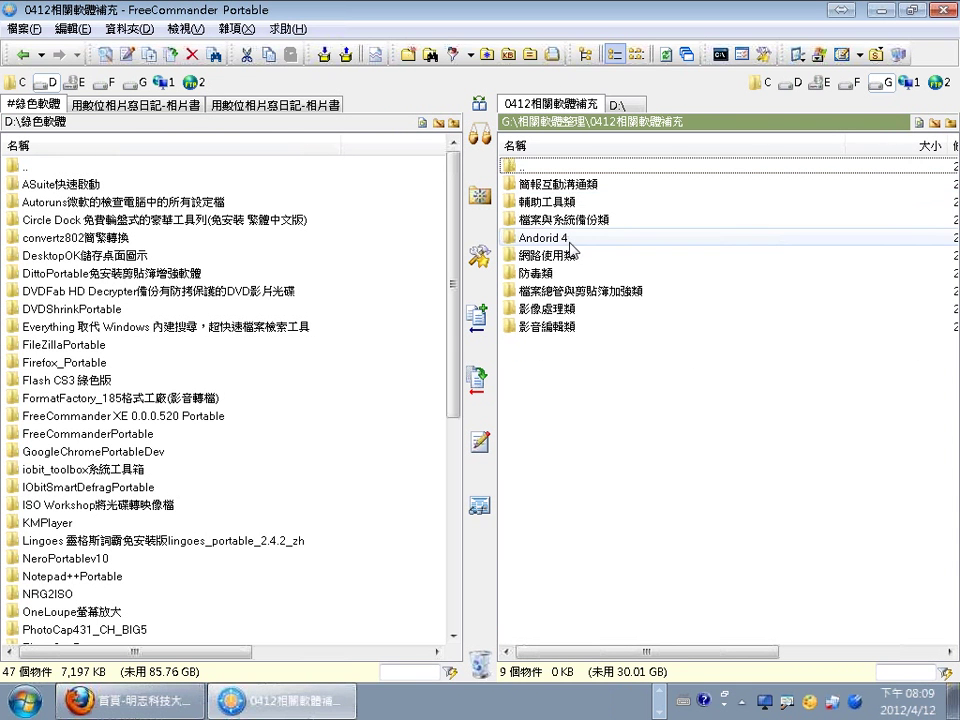
double_click(568, 291)
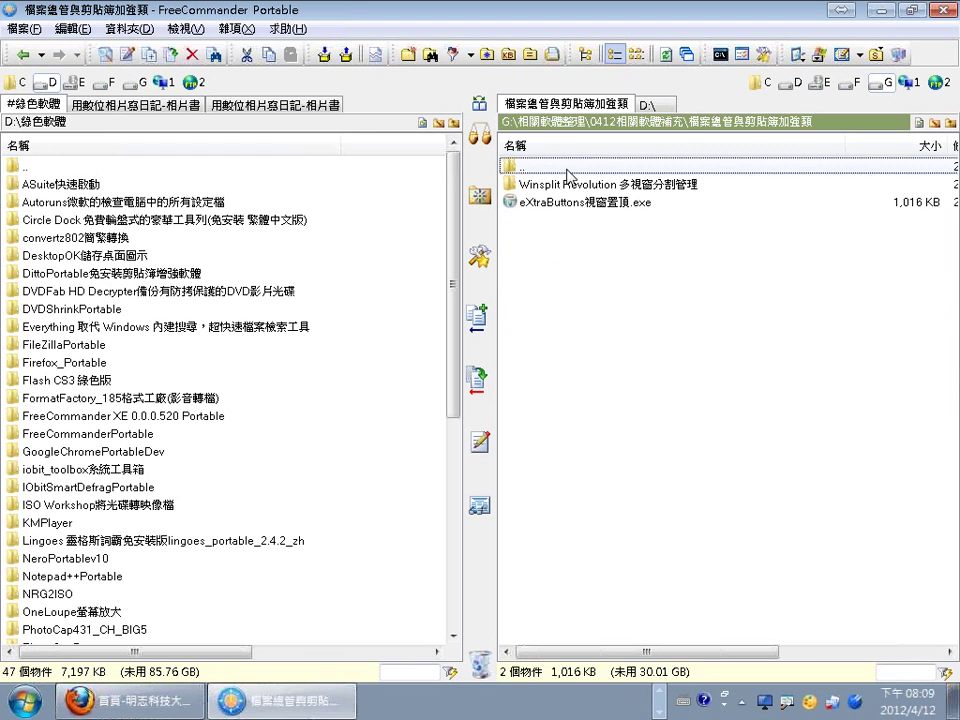
key("BackSpace")
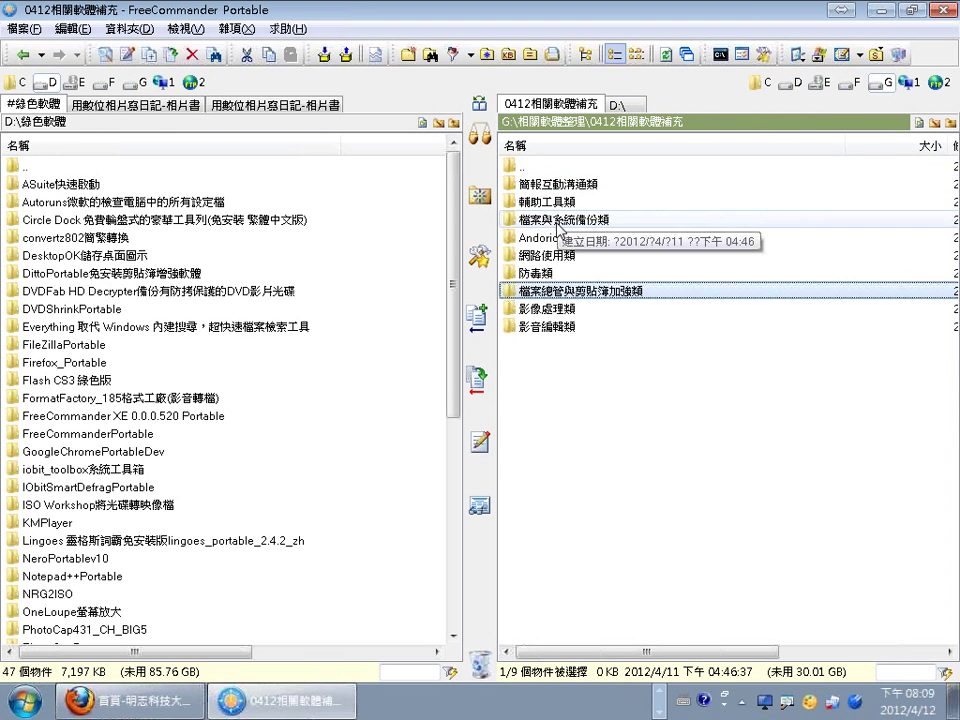
double_click(558, 203)
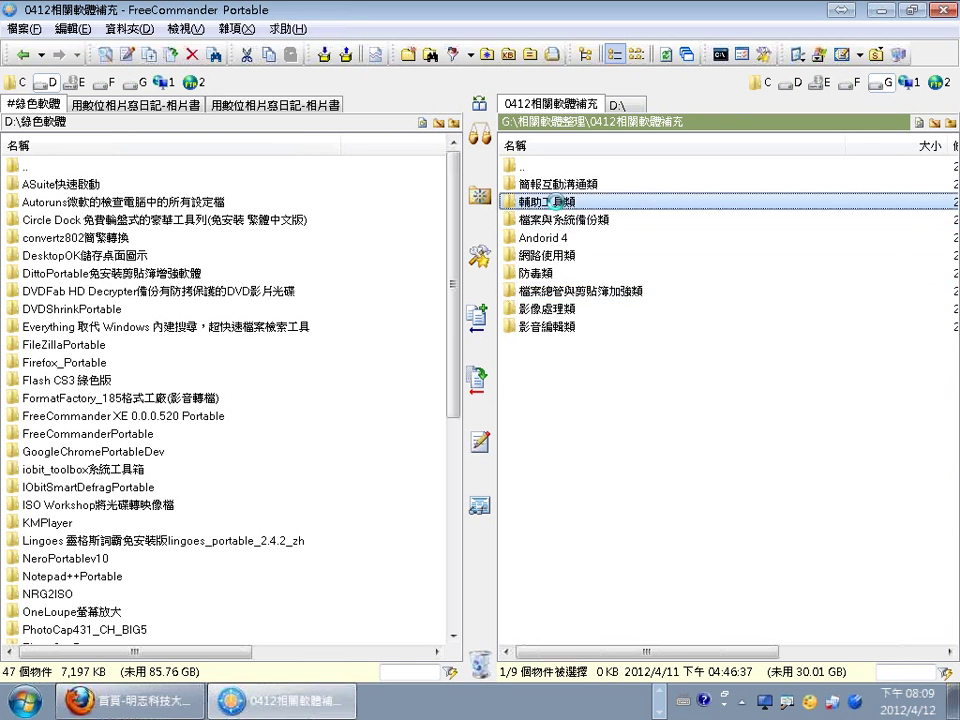
double_click(541, 169)
double_click(541, 169)
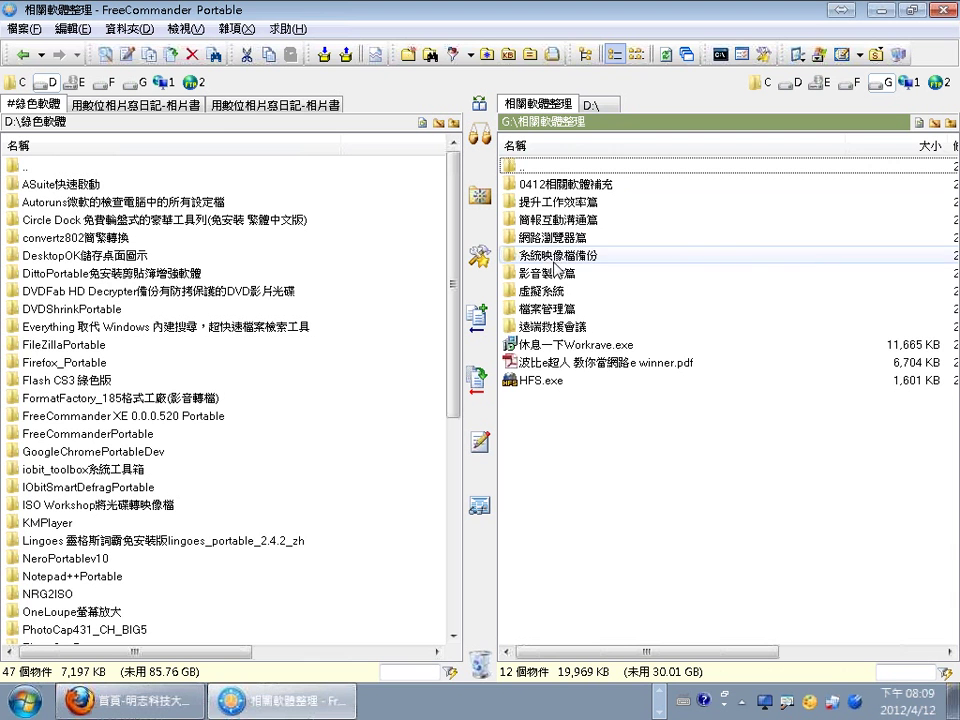
Open 提升工作效率篇 > Shock4Way3D虛擬桌面 and launch Shock4Way3D.exe.
left_click(553, 309)
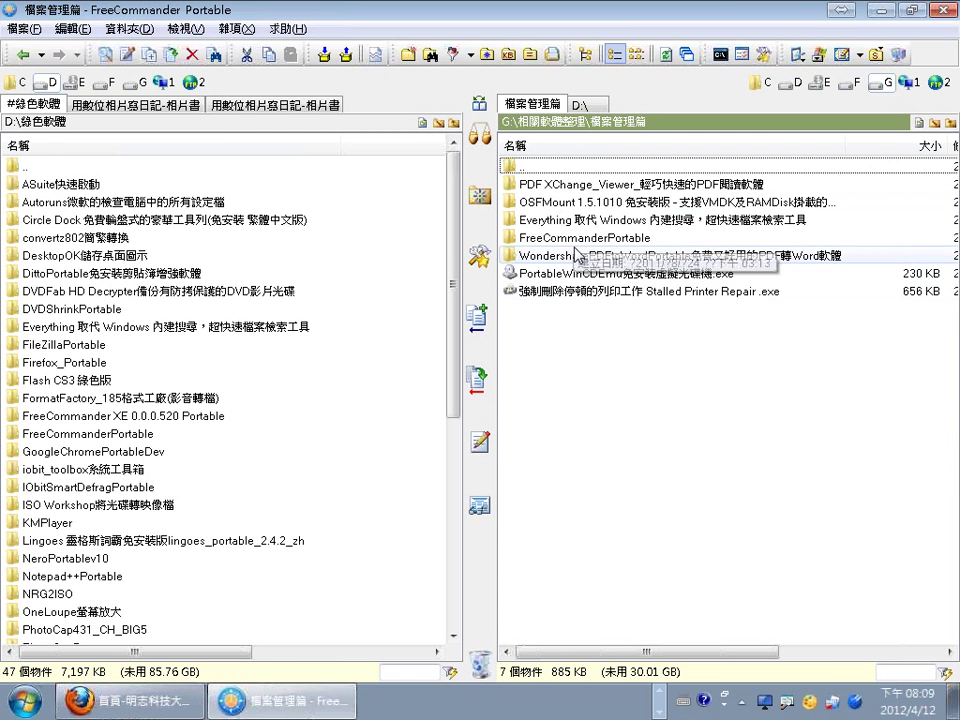
key("alt+Left")
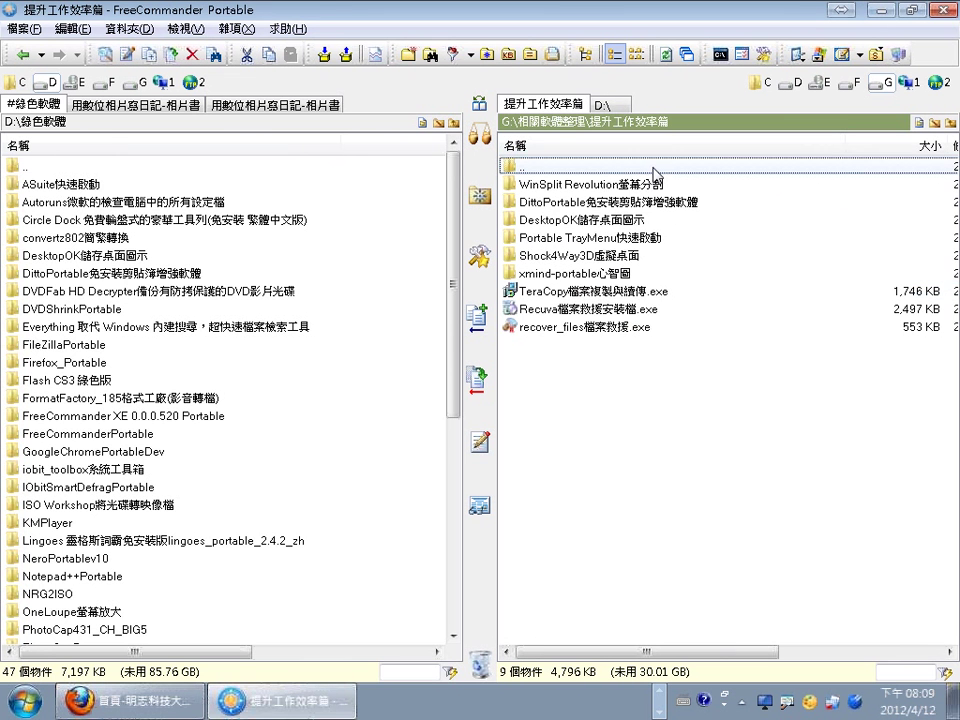
double_click(599, 258)
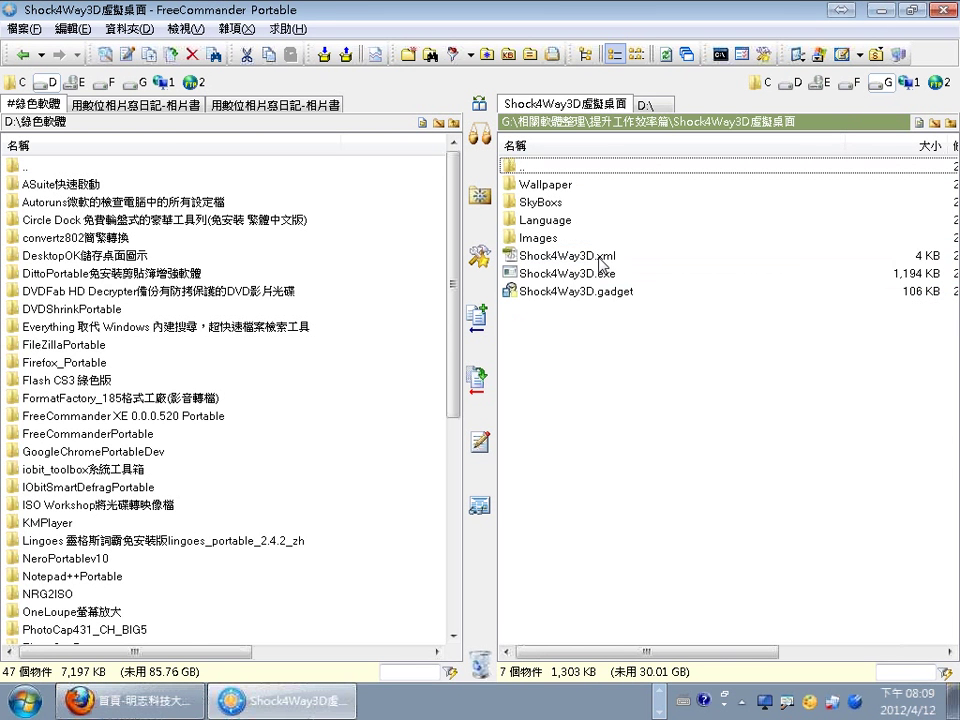
left_click(572, 275)
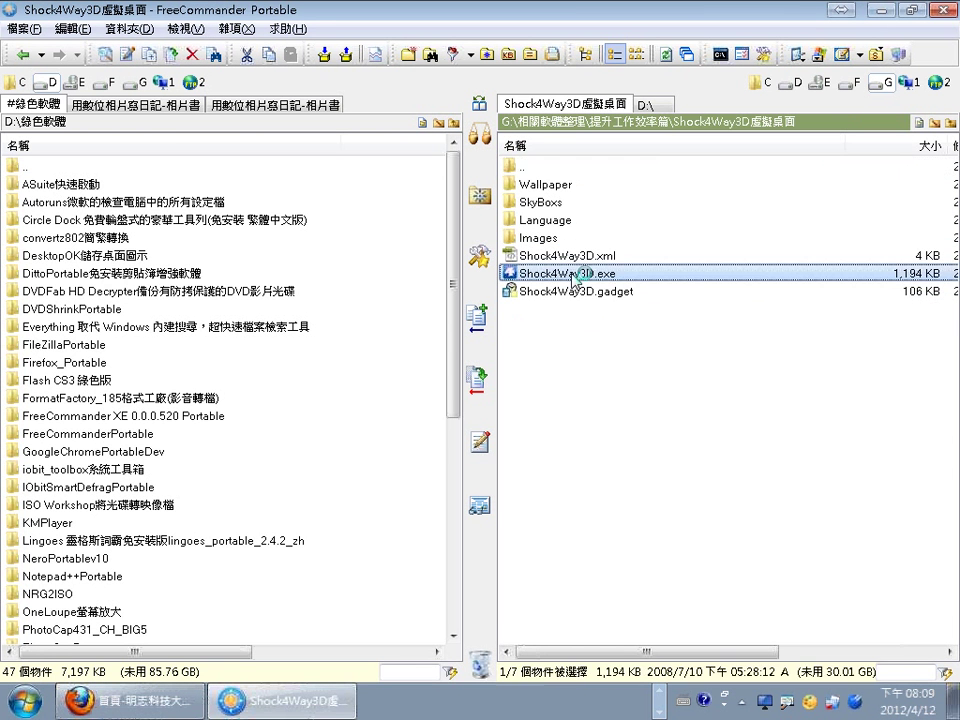
double_click(572, 275)
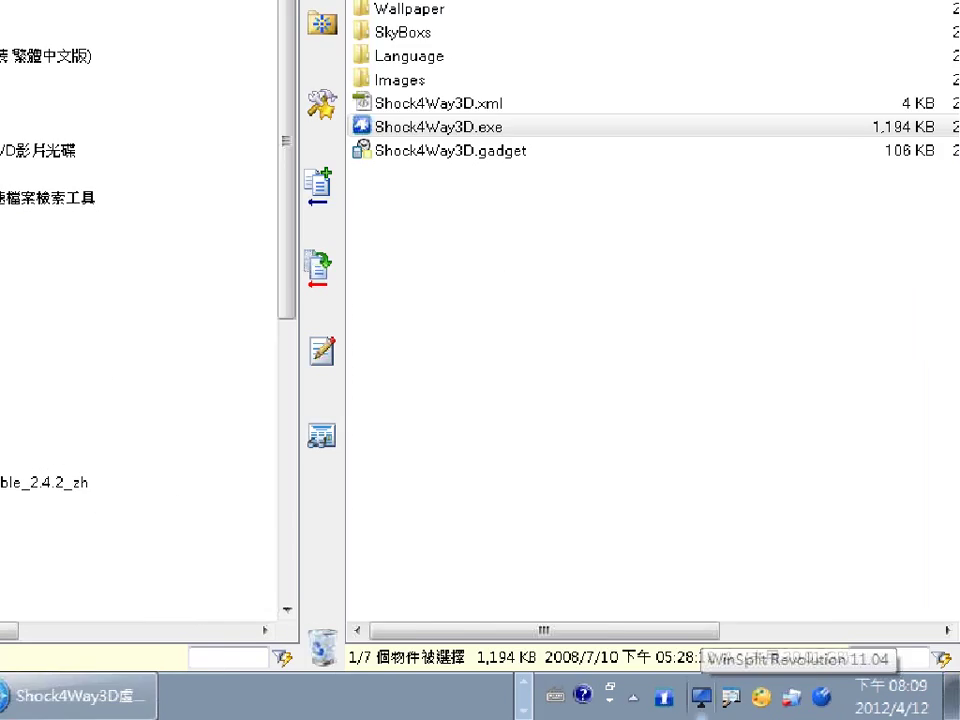
Mark the screen with a red arrow, then rotate the 3D cube to the empty desktop and enter it.
mouse_move(540, 484)
left_mouse_down()
mouse_move(523, 643)
mouse_move(620, 556)
left_mouse_up()
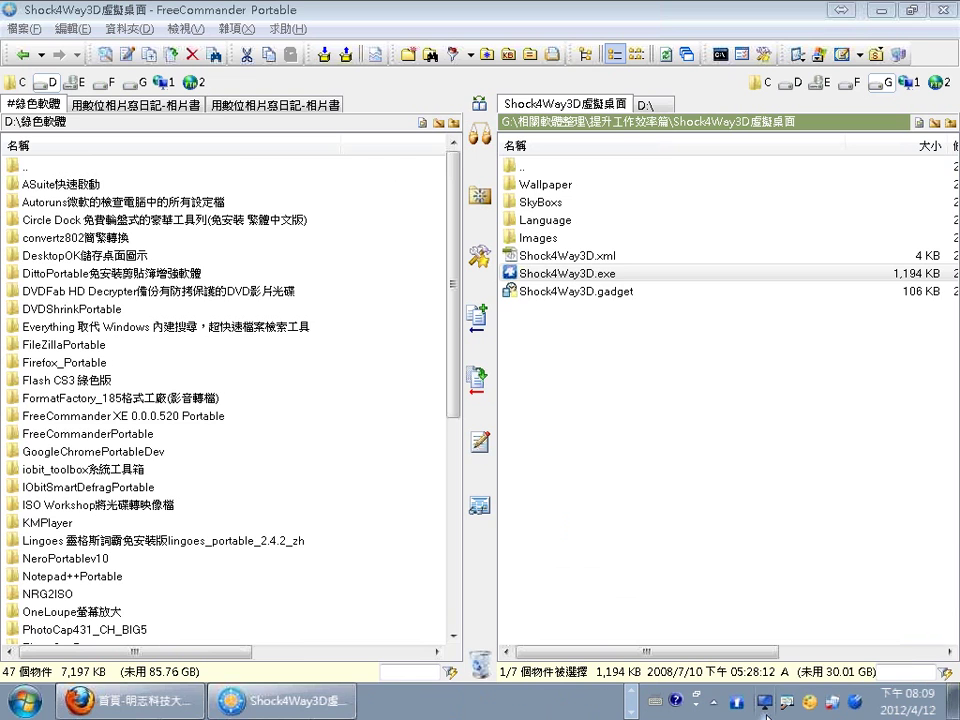
left_click(739, 704)
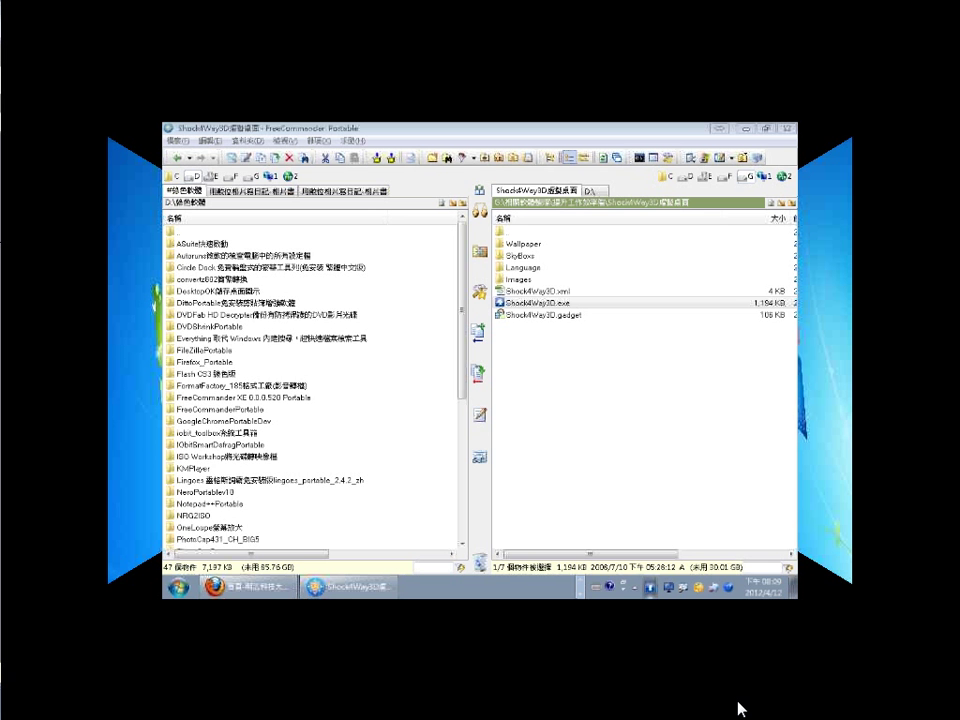
left_click_drag(688, 418, 420, 424)
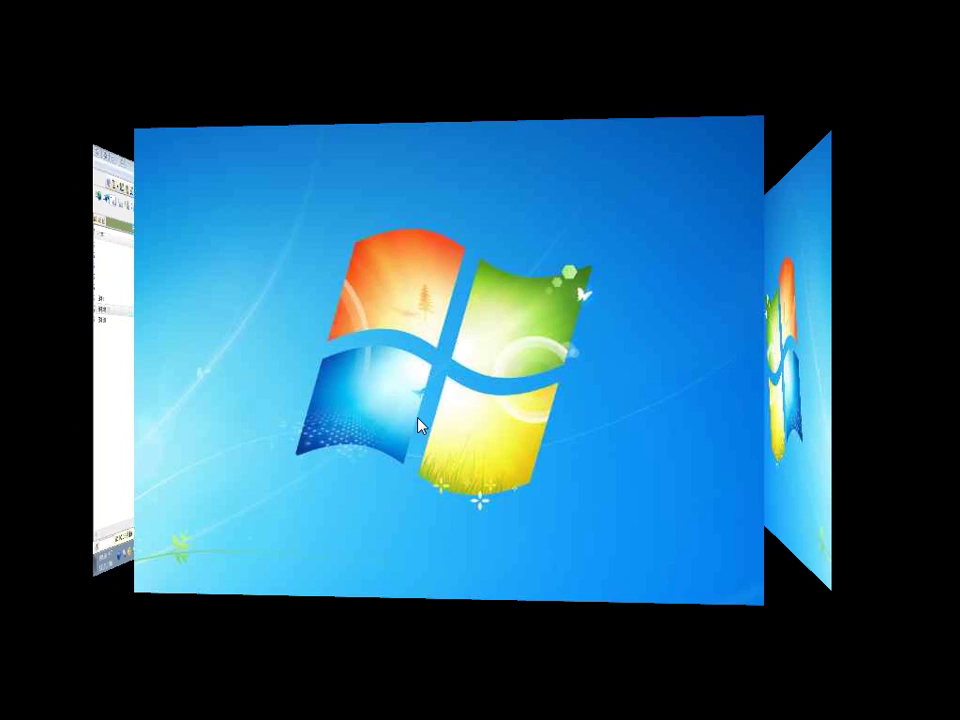
left_click(452, 425)
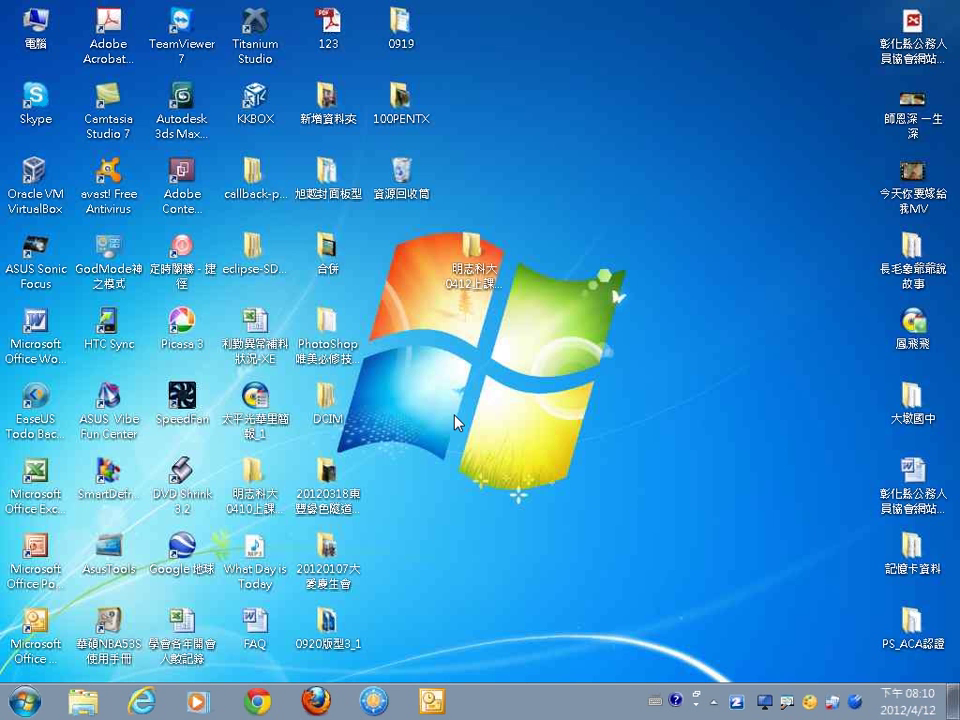
mouse_move(665, 688)
left_mouse_down()
mouse_move(645, 708)
mouse_move(688, 522)
left_mouse_up()
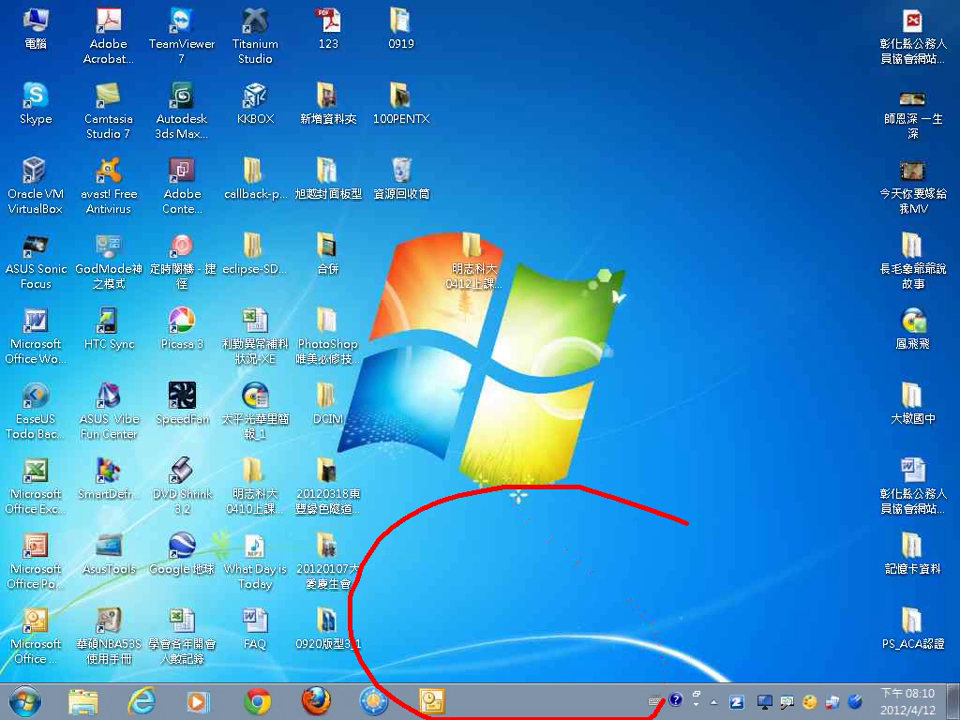
left_click_drag(688, 522, 893, 718)
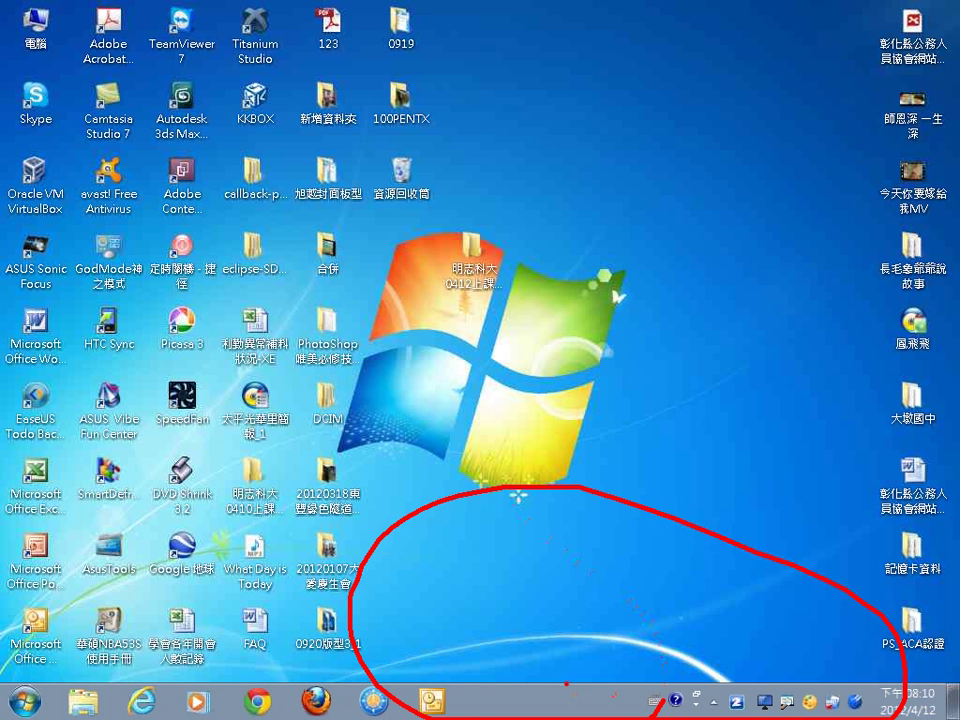
mouse_move(499, 591)
left_mouse_down()
mouse_move(402, 662)
mouse_move(434, 662)
left_mouse_up()
left_click(397, 643)
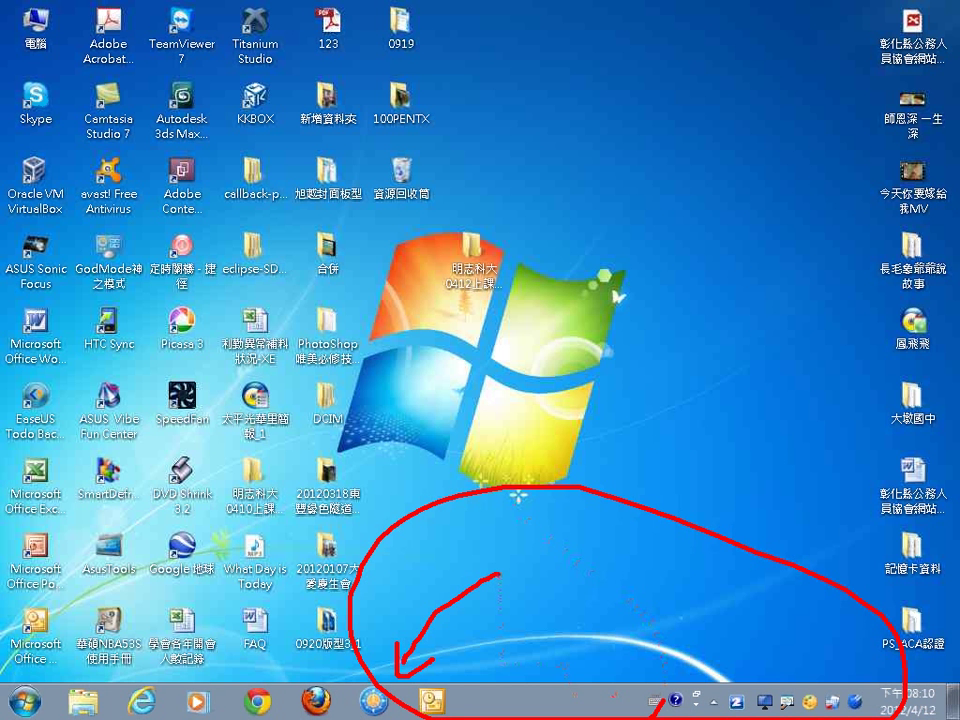
mouse_move(460, 718)
left_mouse_down()
mouse_move(461, 668)
mouse_move(600, 668)
mouse_move(660, 718)
left_mouse_up()
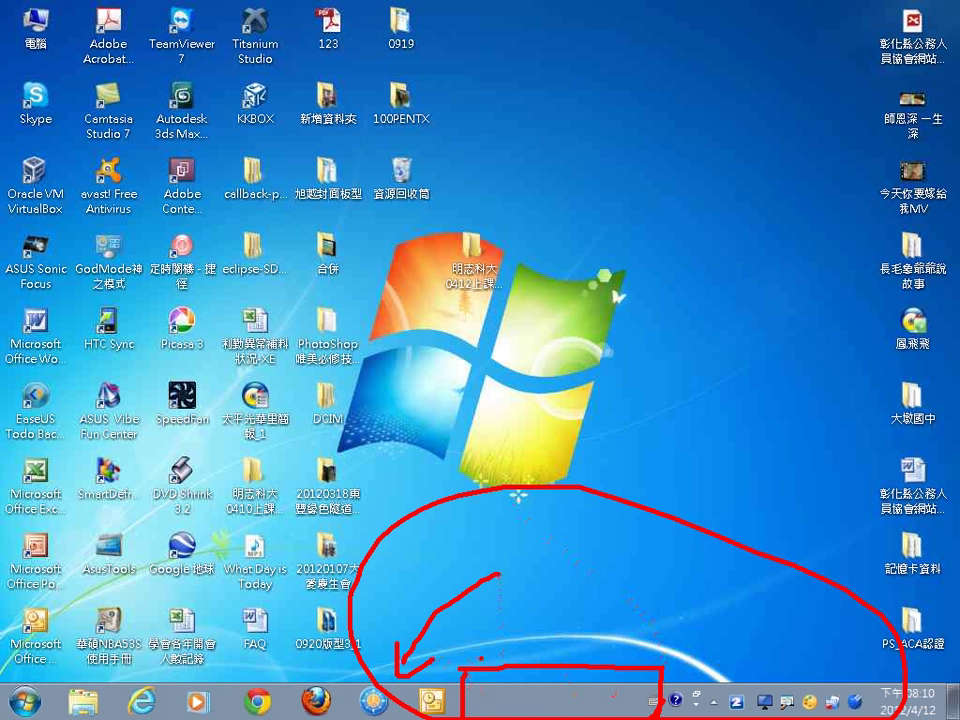
key("Escape")
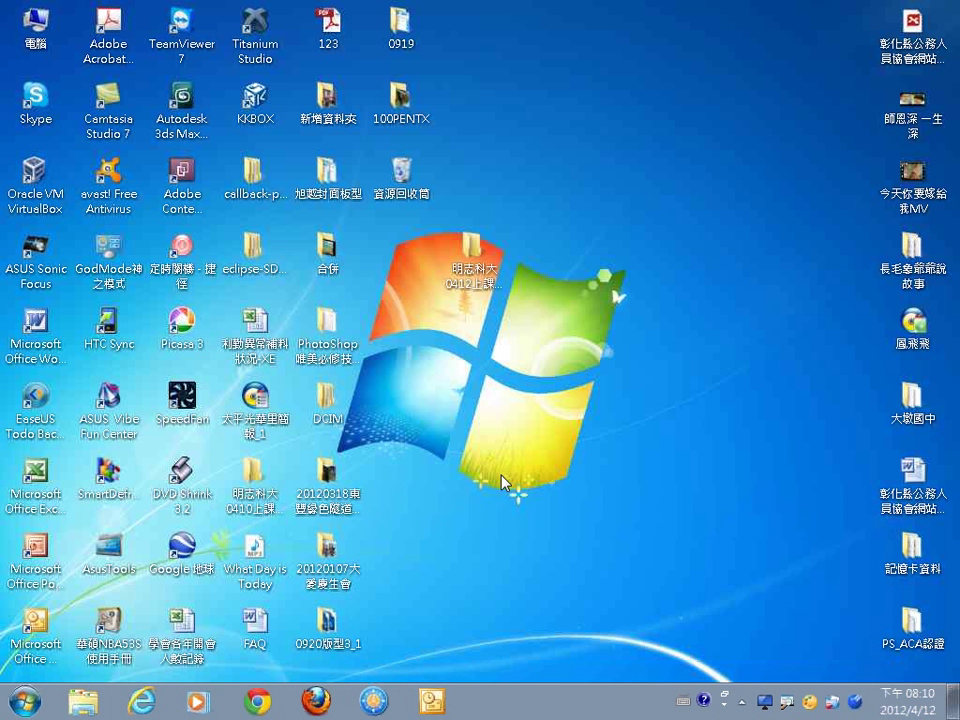
In 窗口管理員, move the course outline, untitled Word document and PicPick from 窗口1 to 窗口2 and confirm.
left_click(742, 702)
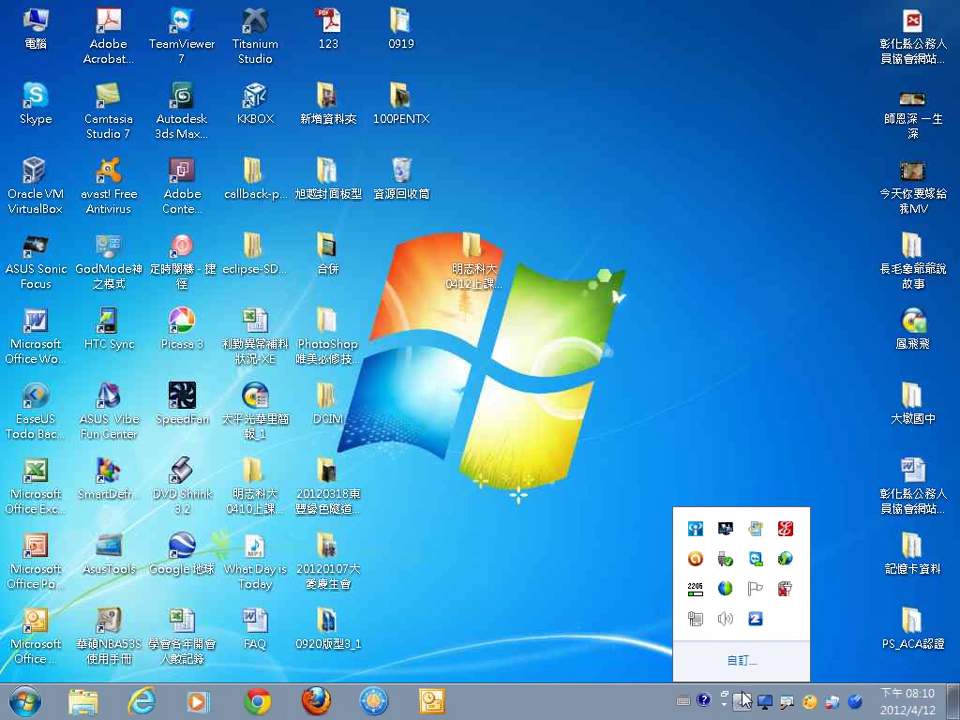
right_click(755, 624)
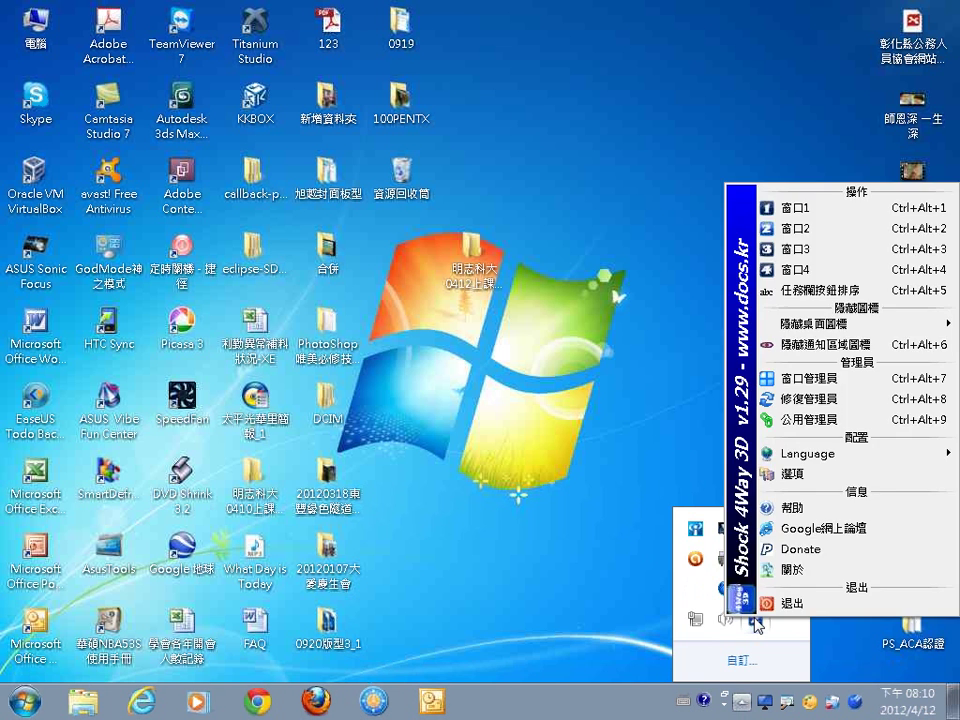
left_click(818, 384)
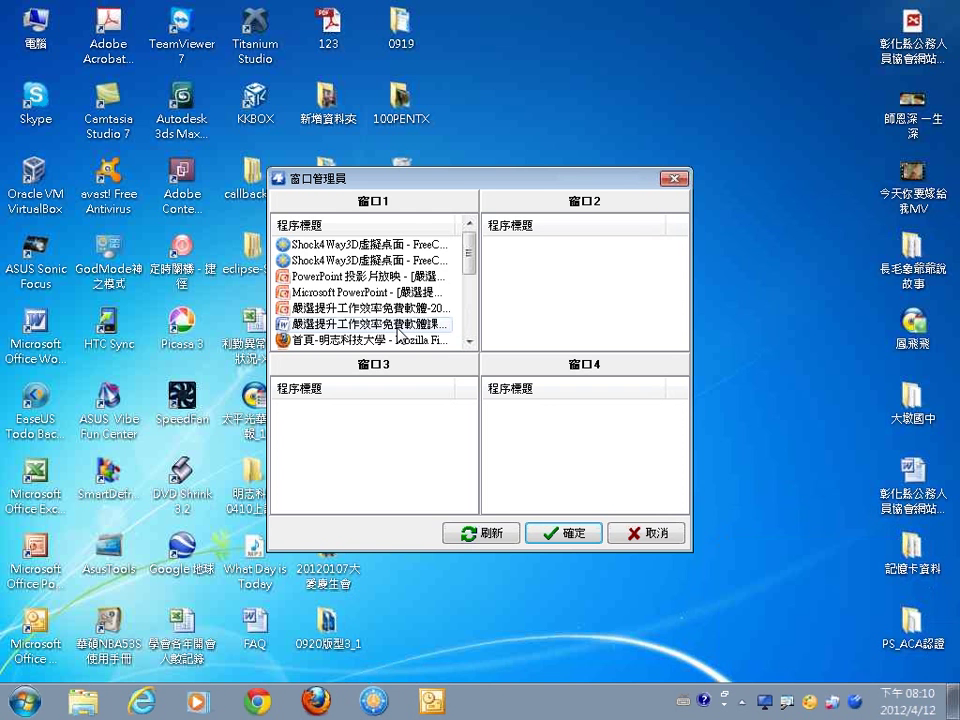
left_click_drag(396, 327, 538, 310)
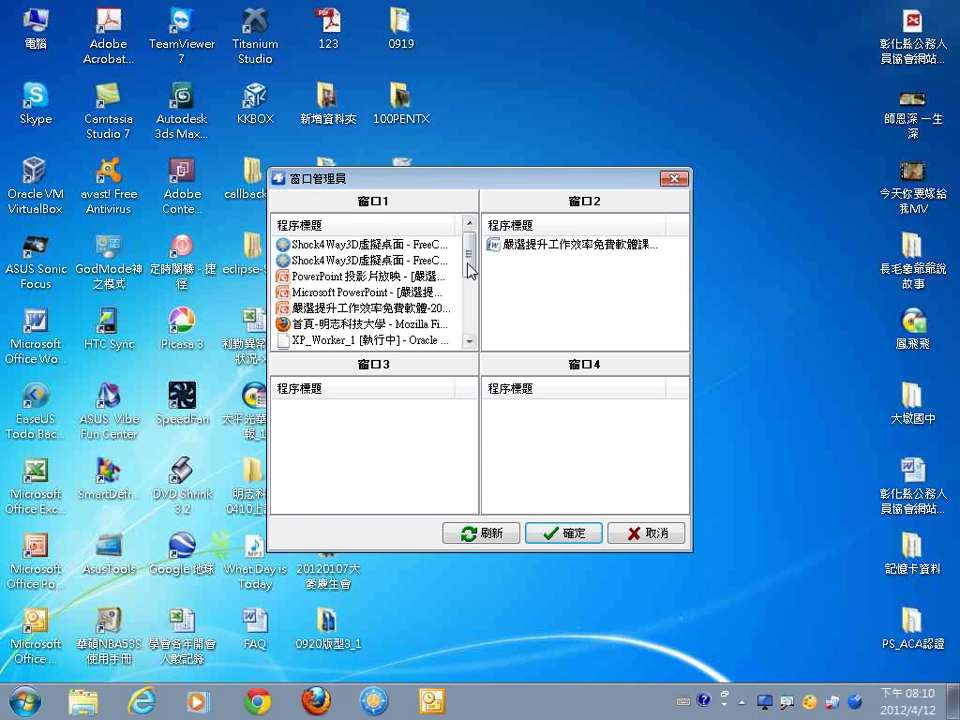
left_click_drag(470, 270, 471, 306)
left_click_drag(400, 261, 617, 285)
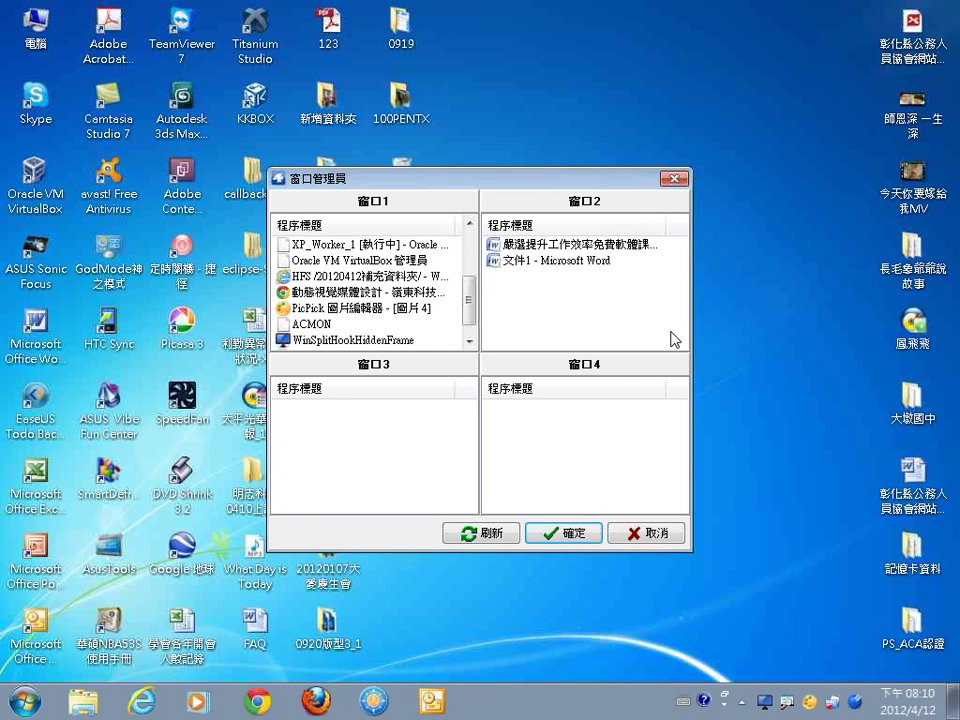
left_click_drag(360, 308, 575, 322)
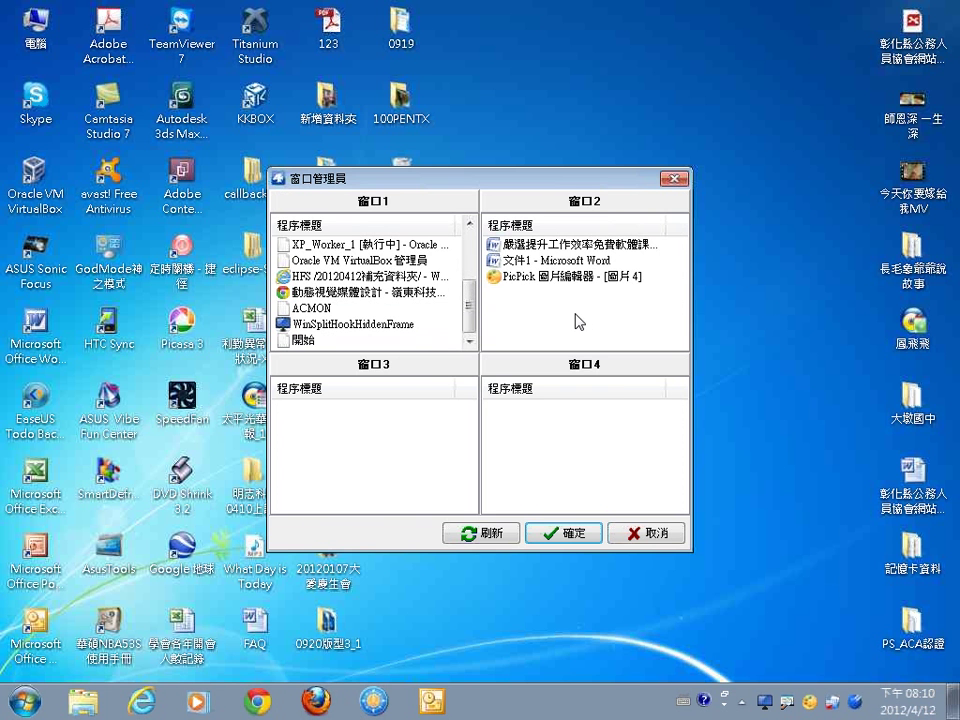
left_click(538, 532)
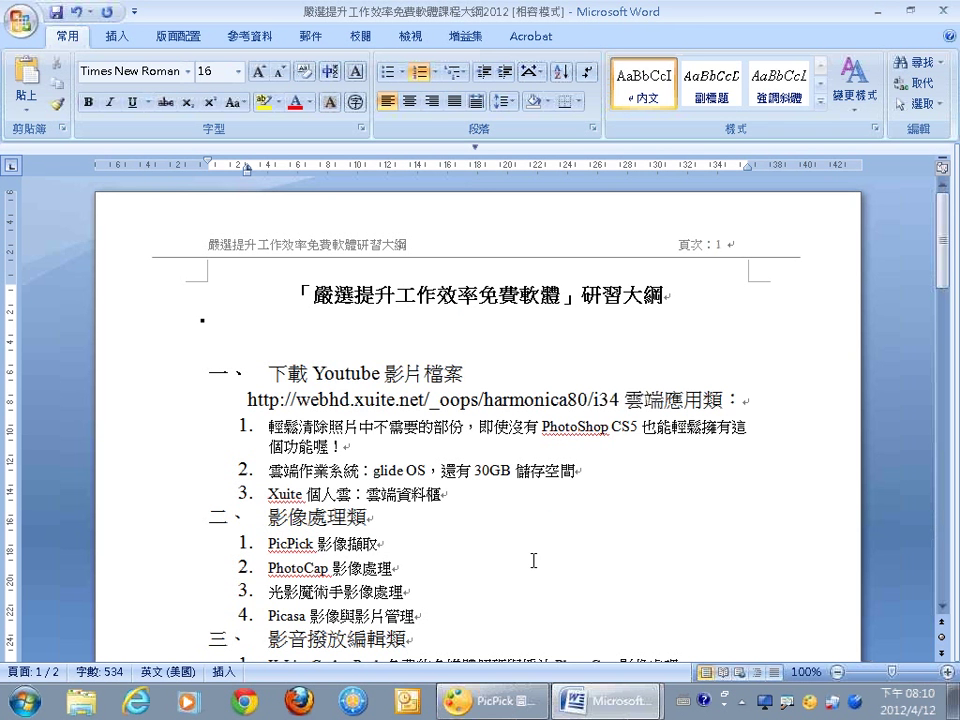
mouse_move(613, 678)
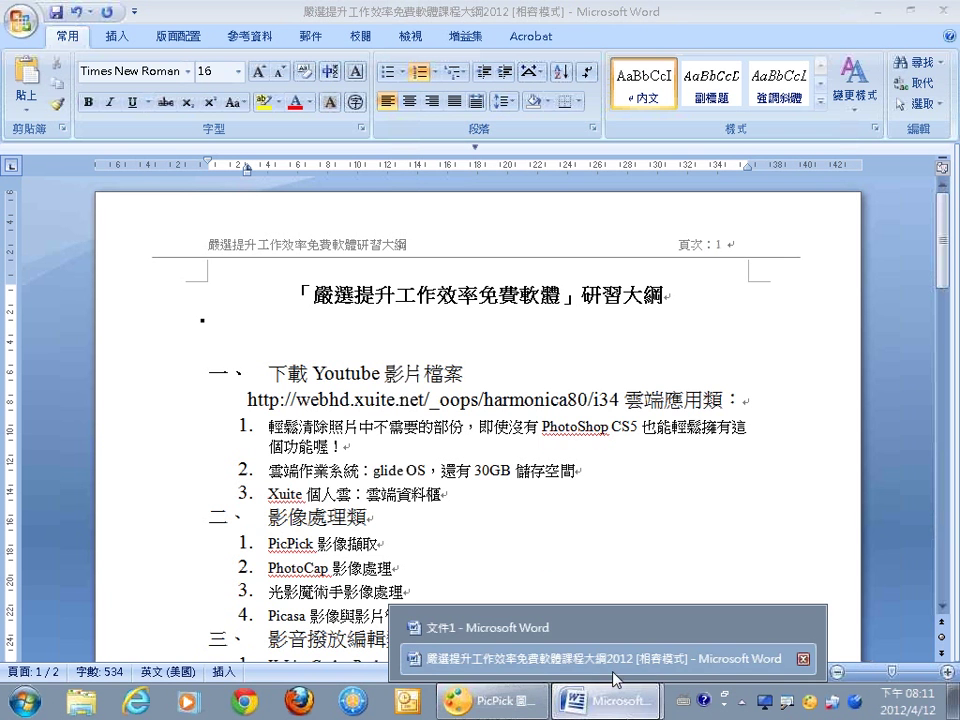
left_click(724, 700)
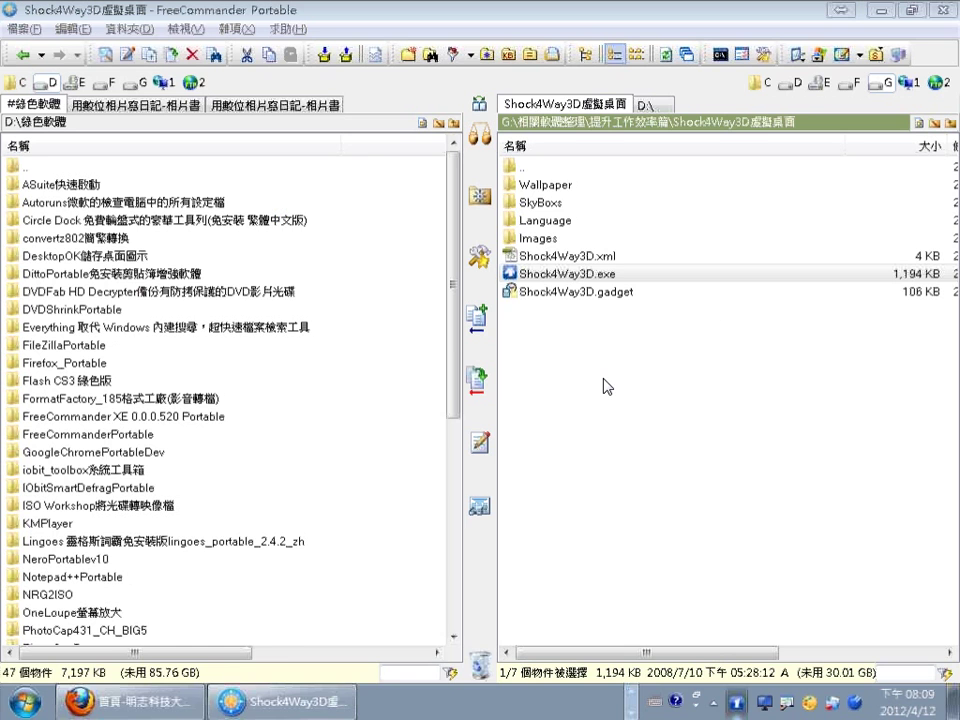
mouse_move(650, 696)
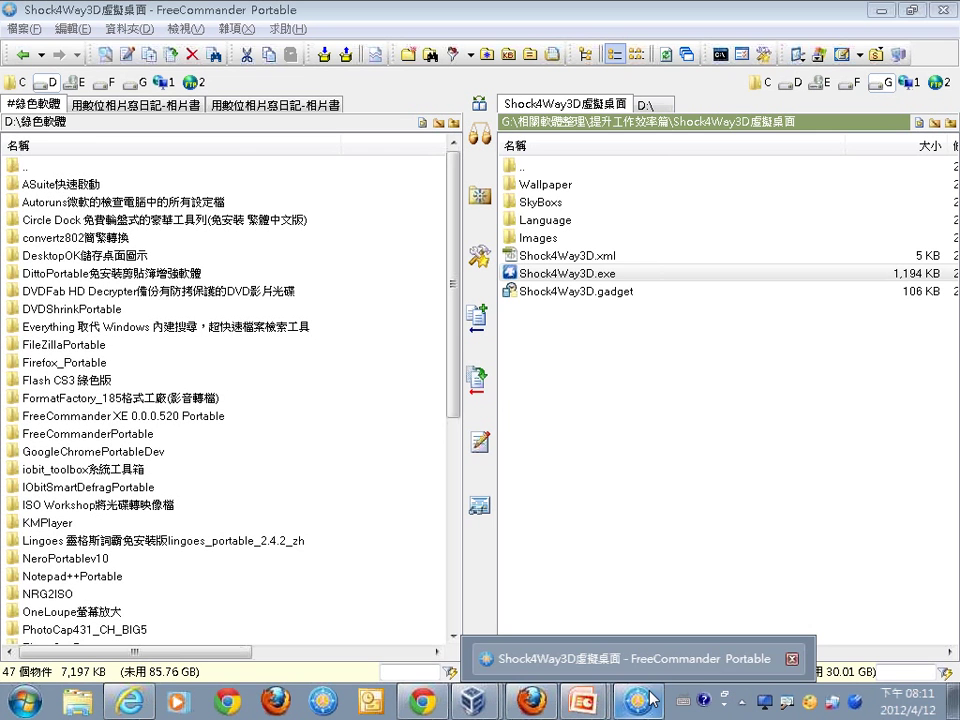
left_click(650, 697)
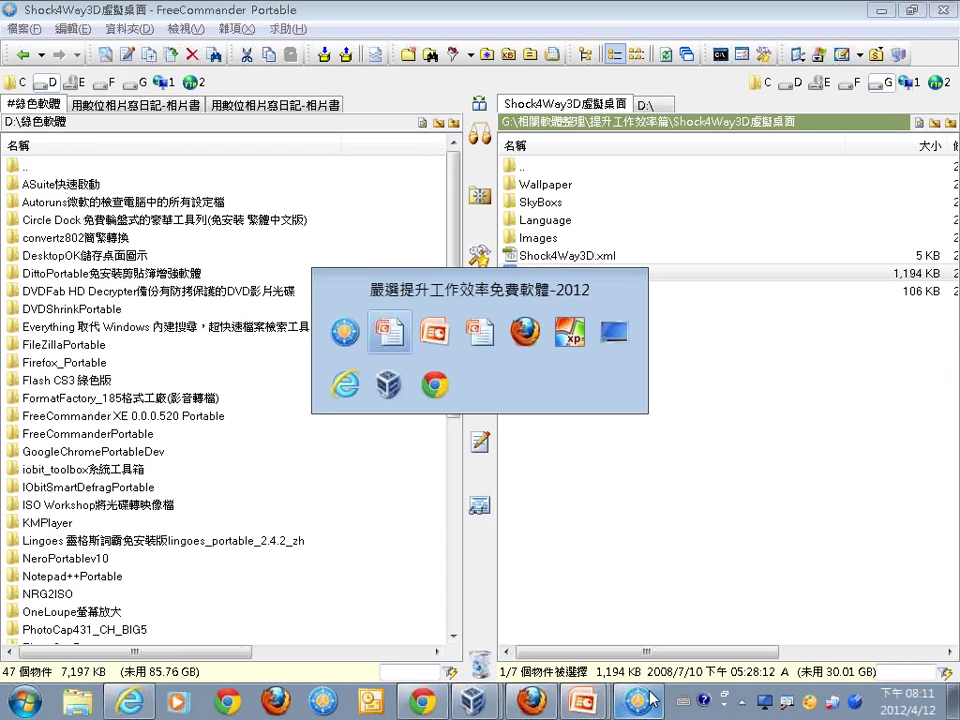
left_click(650, 697)
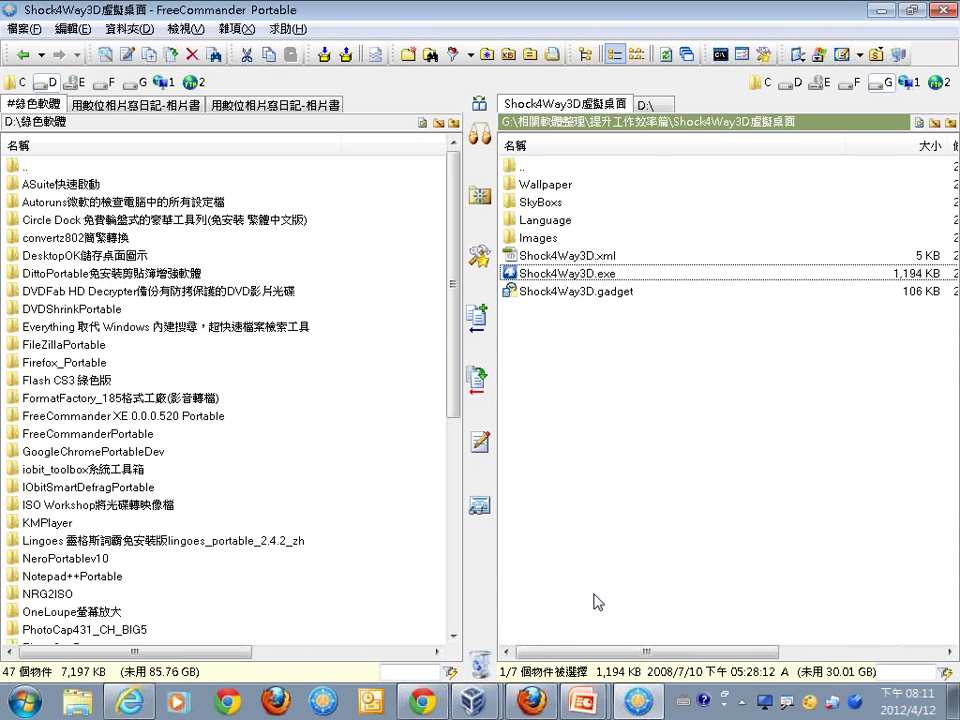
Present Recuva slide 29, glance at TeraCopy slide 30, go back, then switch to FreeCommander.
mouse_move(584, 700)
left_click(600, 658)
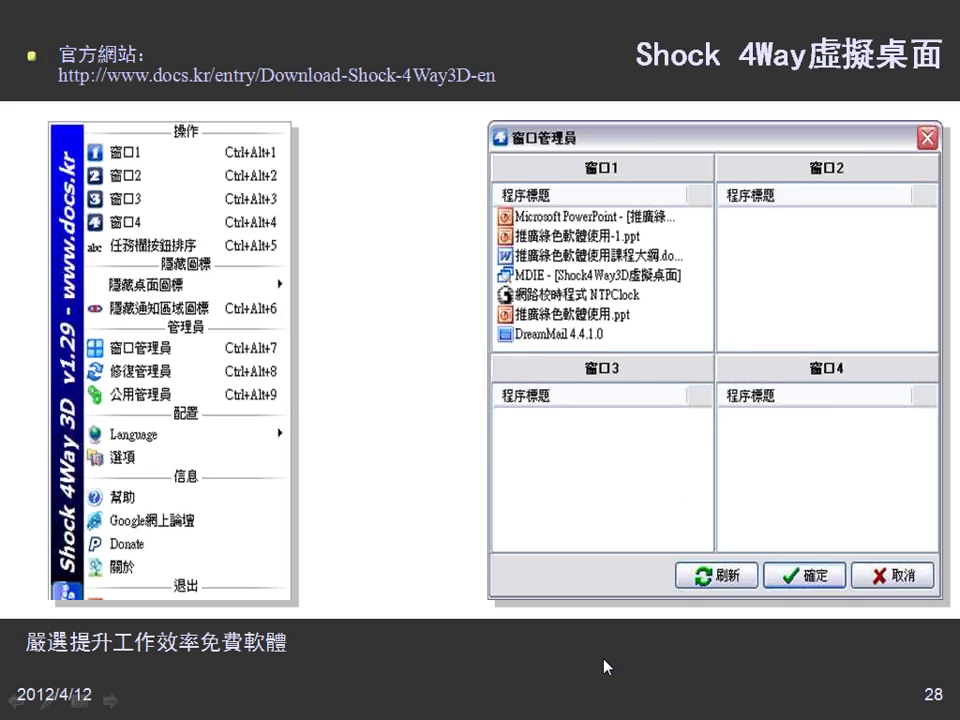
left_click(540, 664)
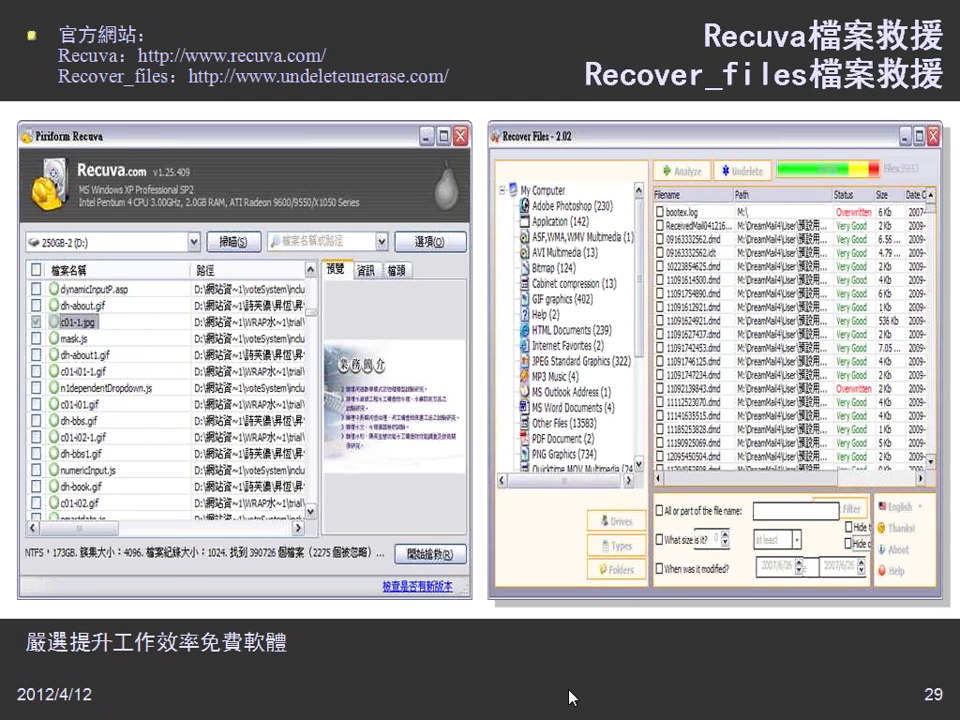
left_click(572, 695)
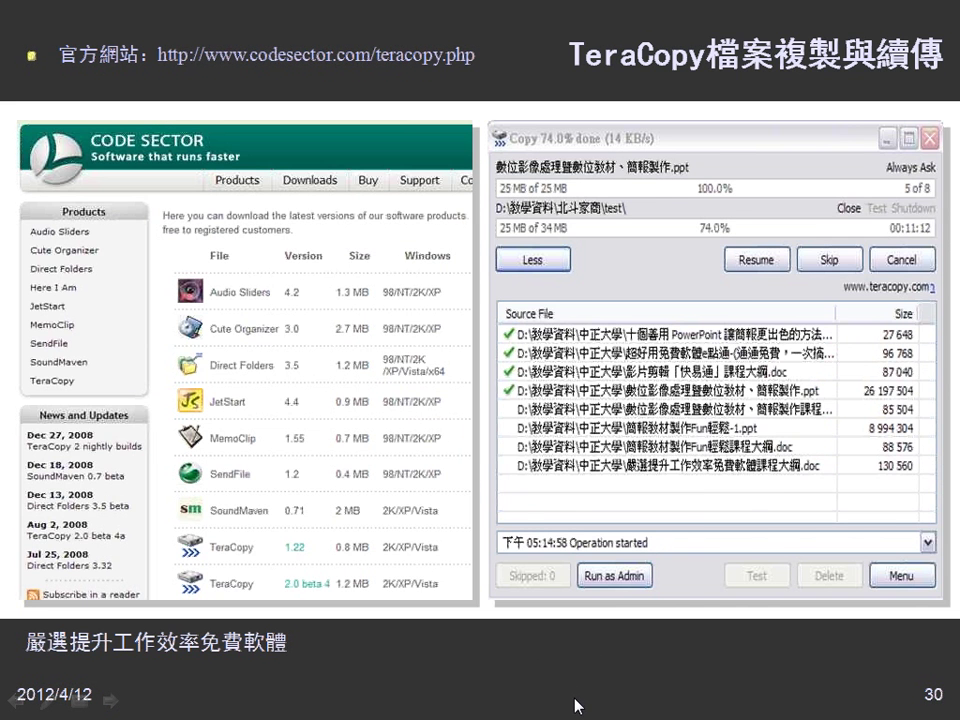
key("Left")
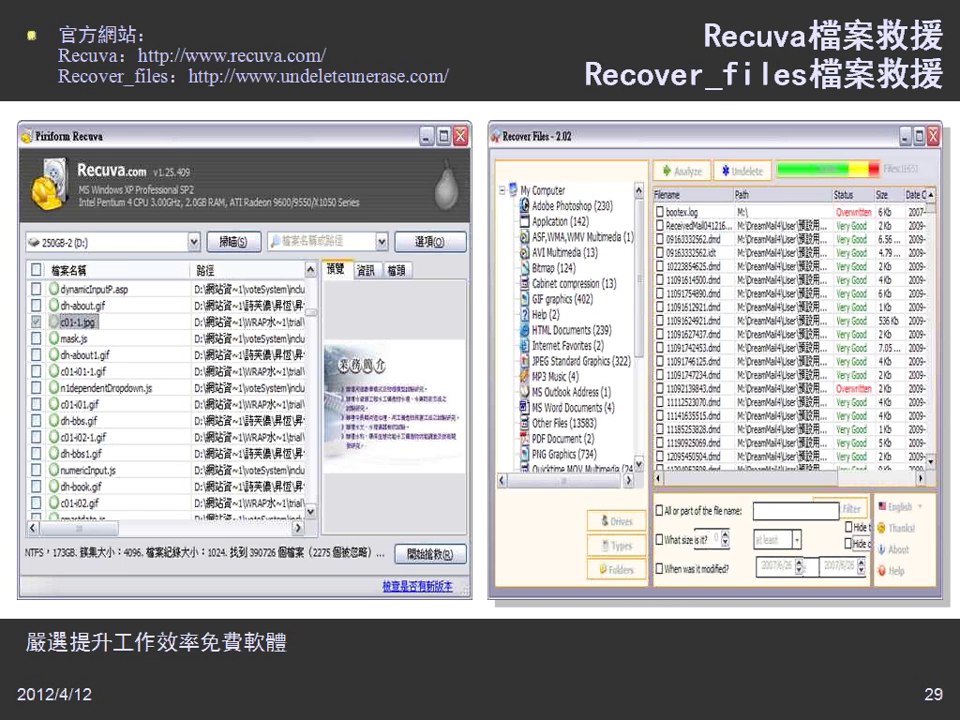
key("alt+Tab")
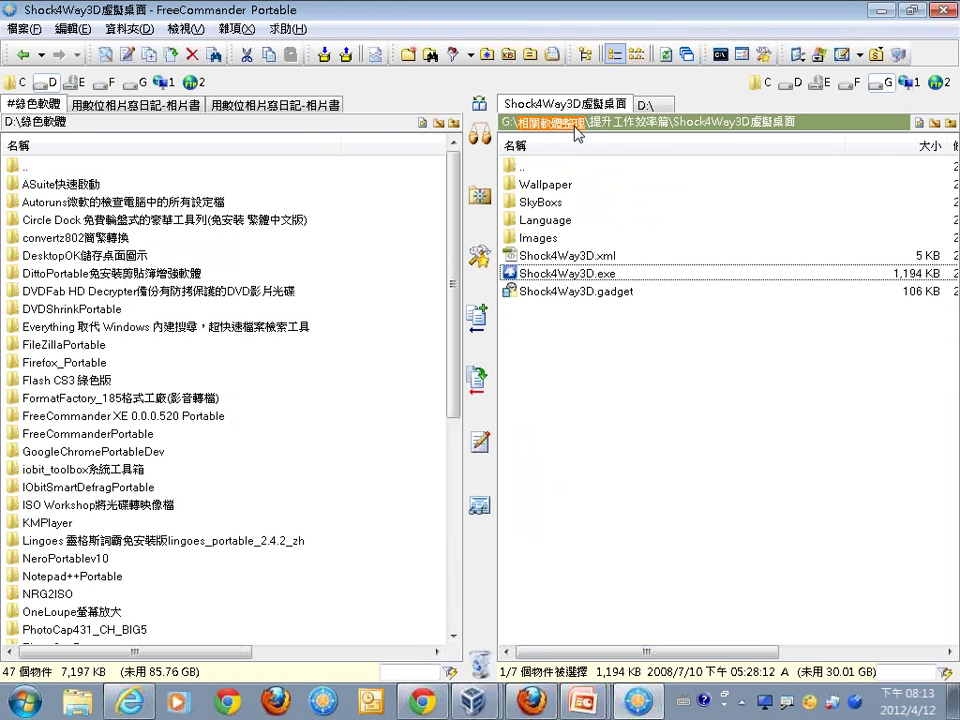
Open G:\相關軟體整理\提升工作效率篇, mark Recuva檔案救援安裝檔.exe with red checks and select it.
left_click(540, 121)
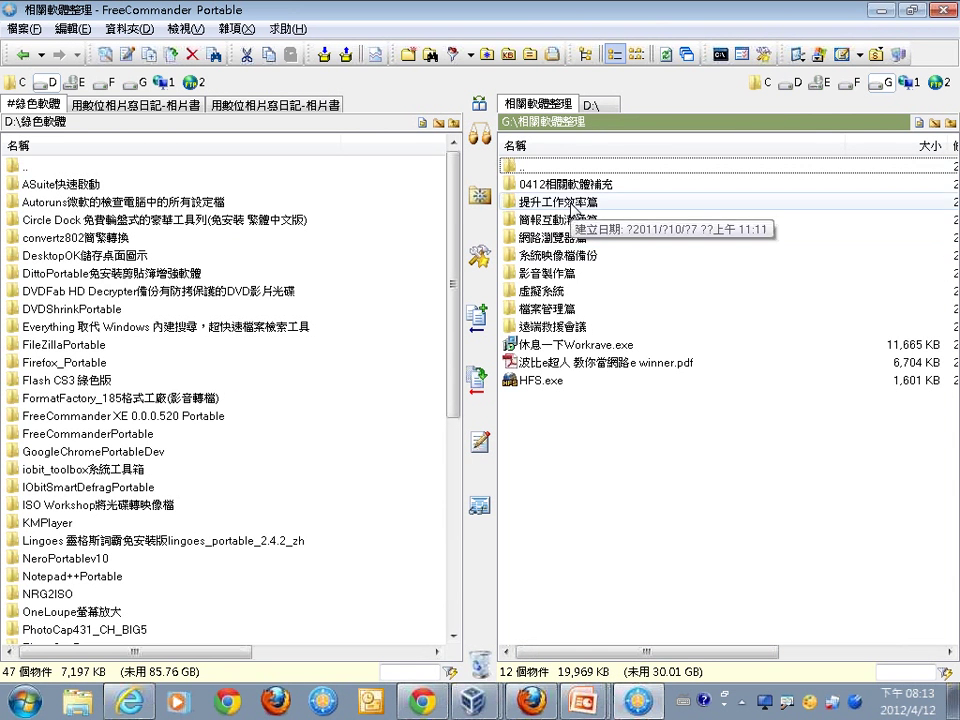
double_click(566, 201)
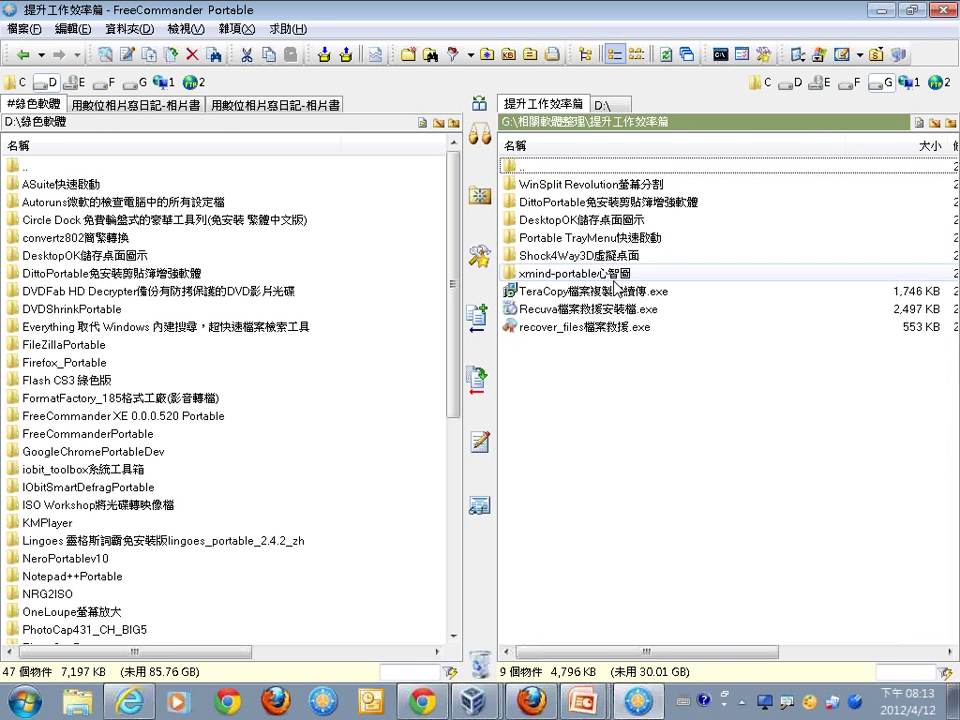
mouse_move(606, 317)
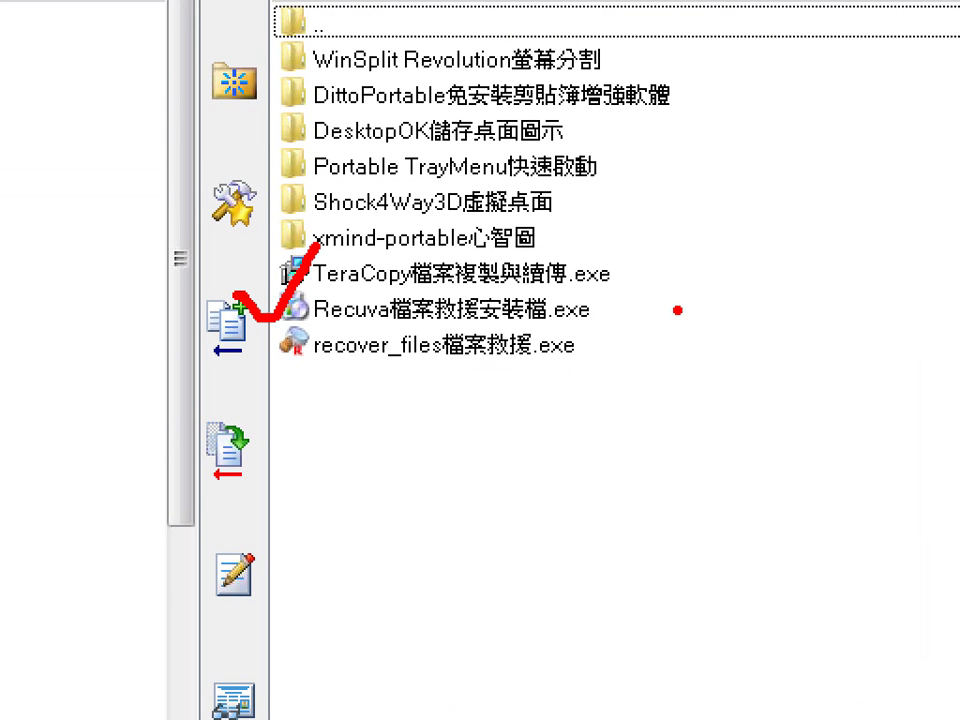
left_click_drag(646, 295, 722, 270)
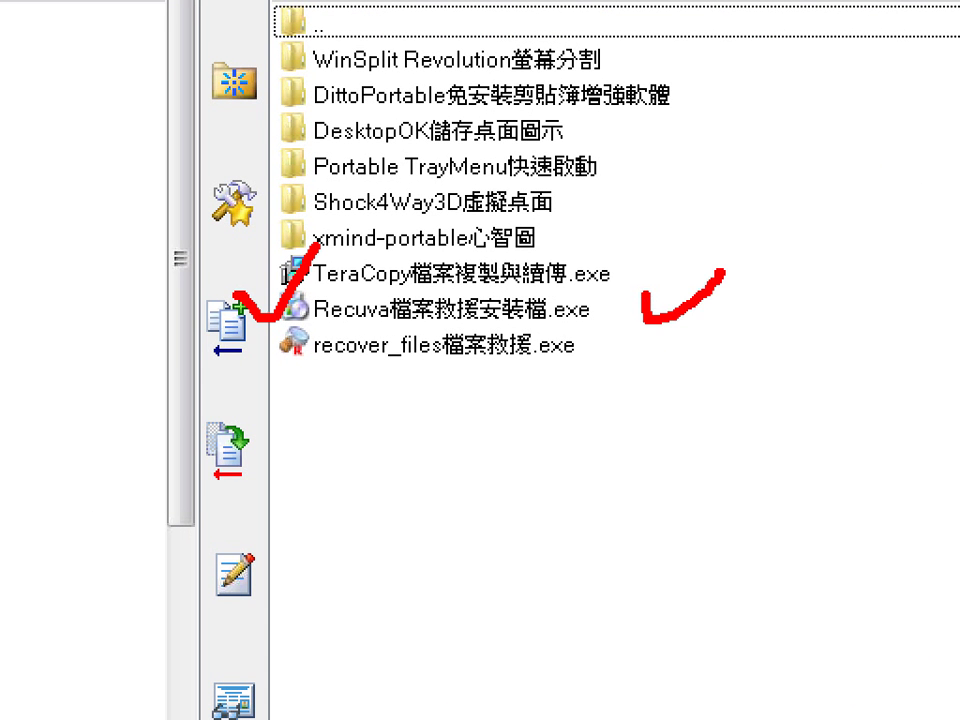
left_click_drag(590, 352, 752, 350)
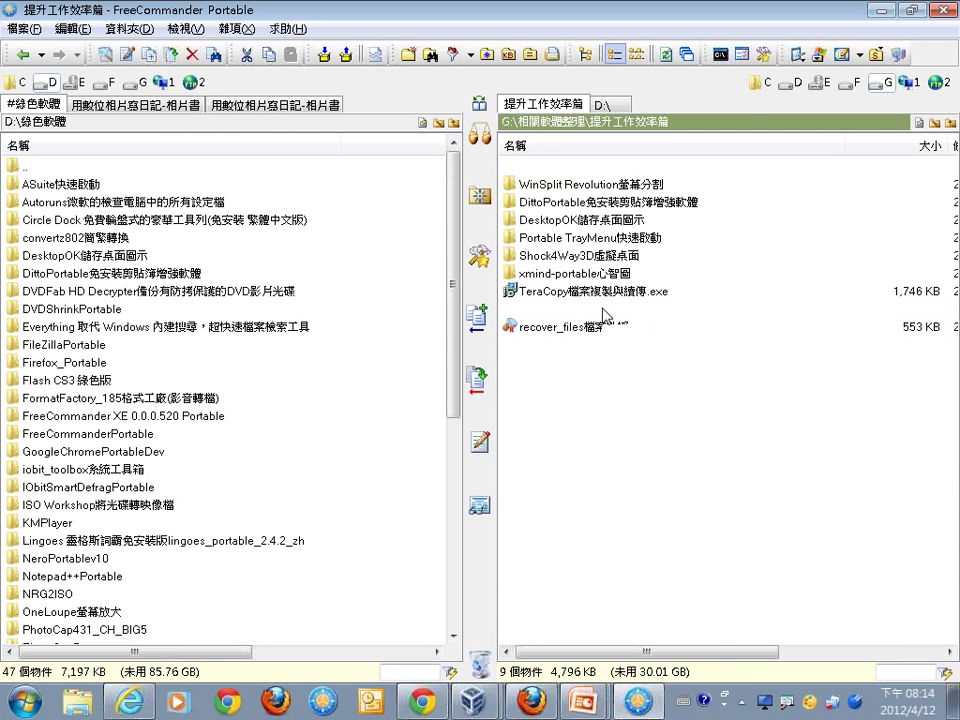
left_click(603, 313)
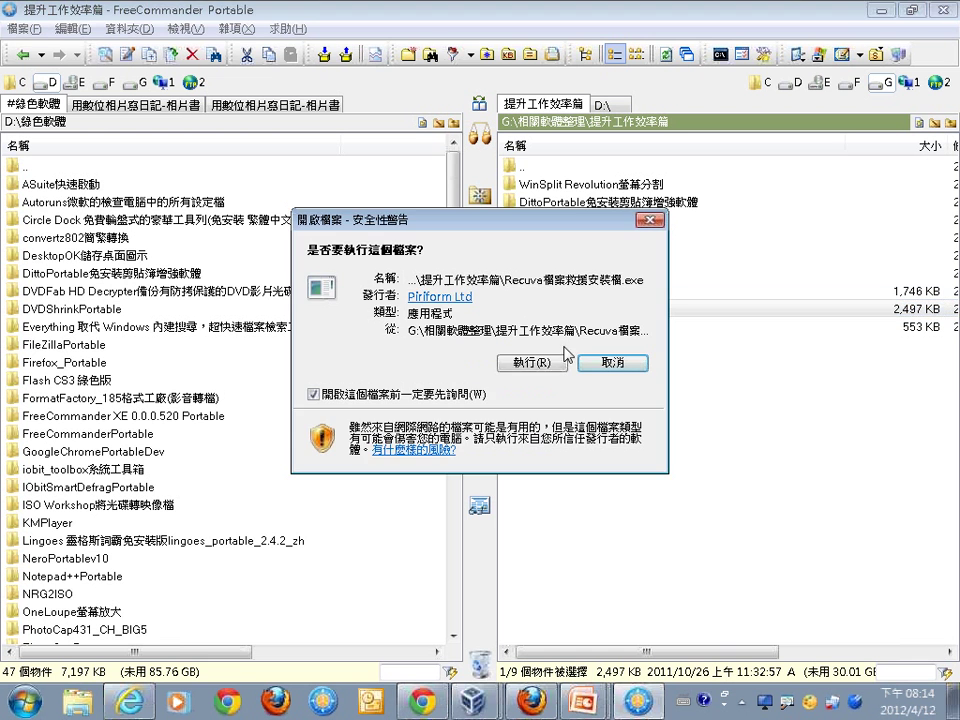
Run the Recuva setup, accept the language and license, untick Google Toolbar, and install.
double_click(567, 313)
left_click(524, 362)
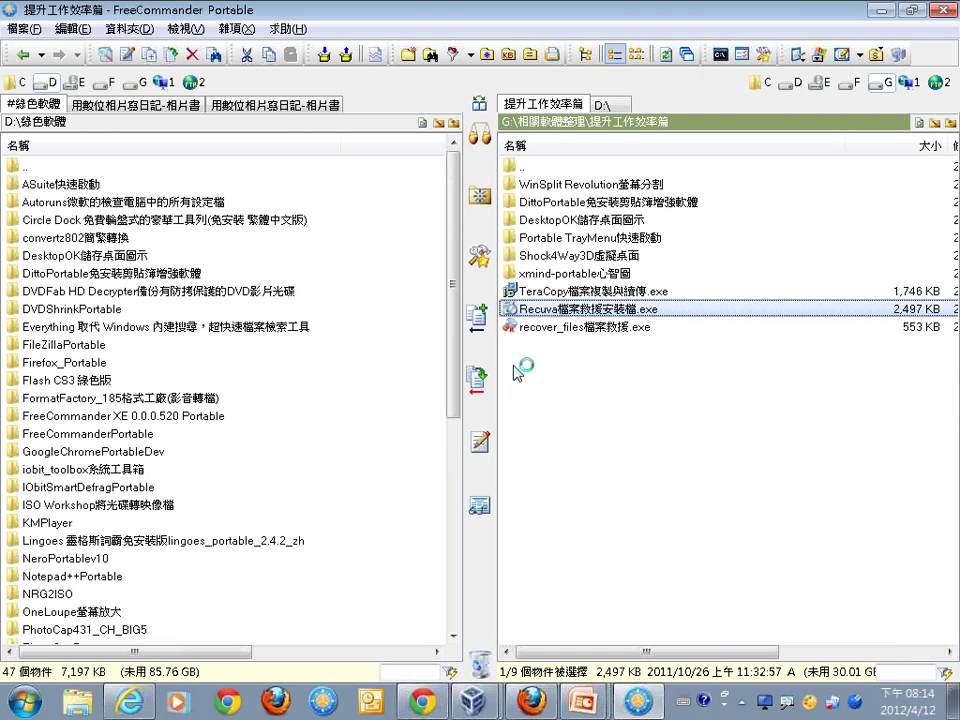
left_click(482, 398)
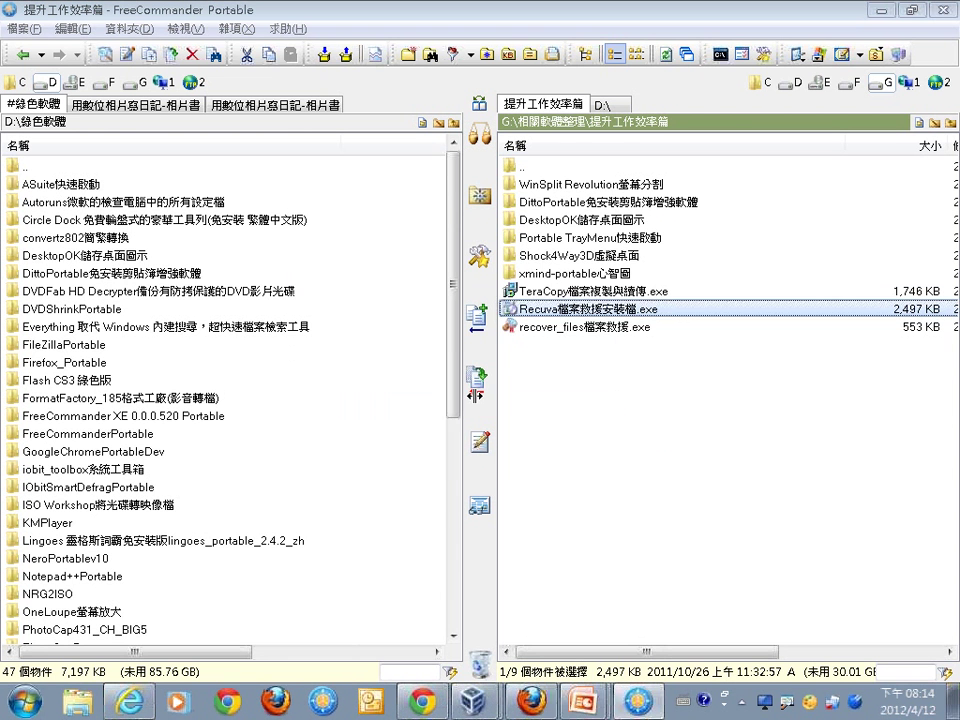
left_click(584, 487)
left_click(586, 488)
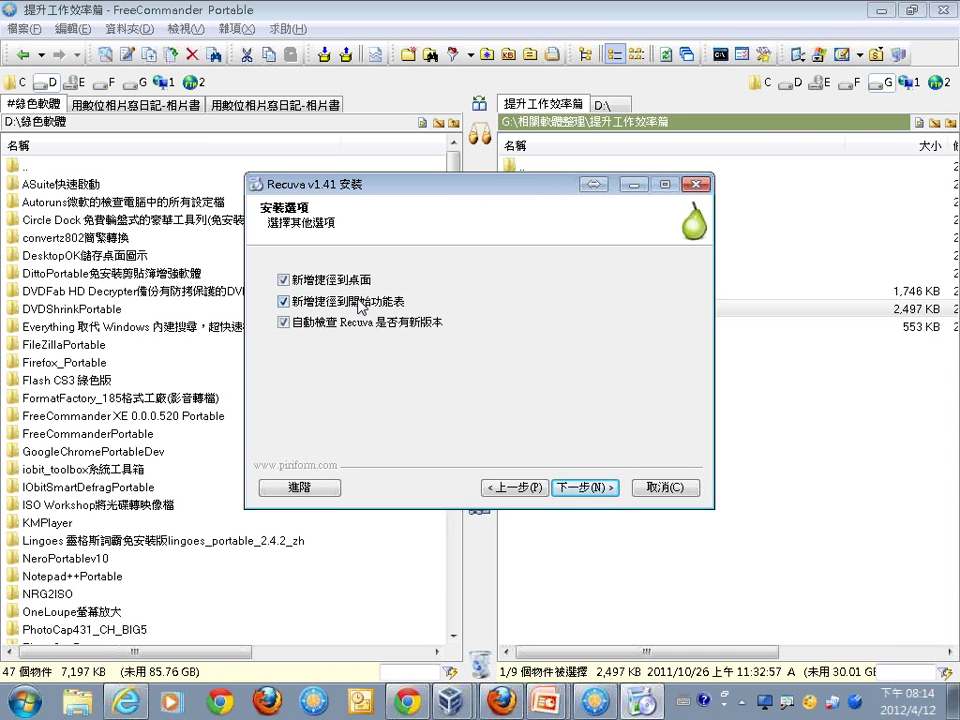
left_click(572, 488)
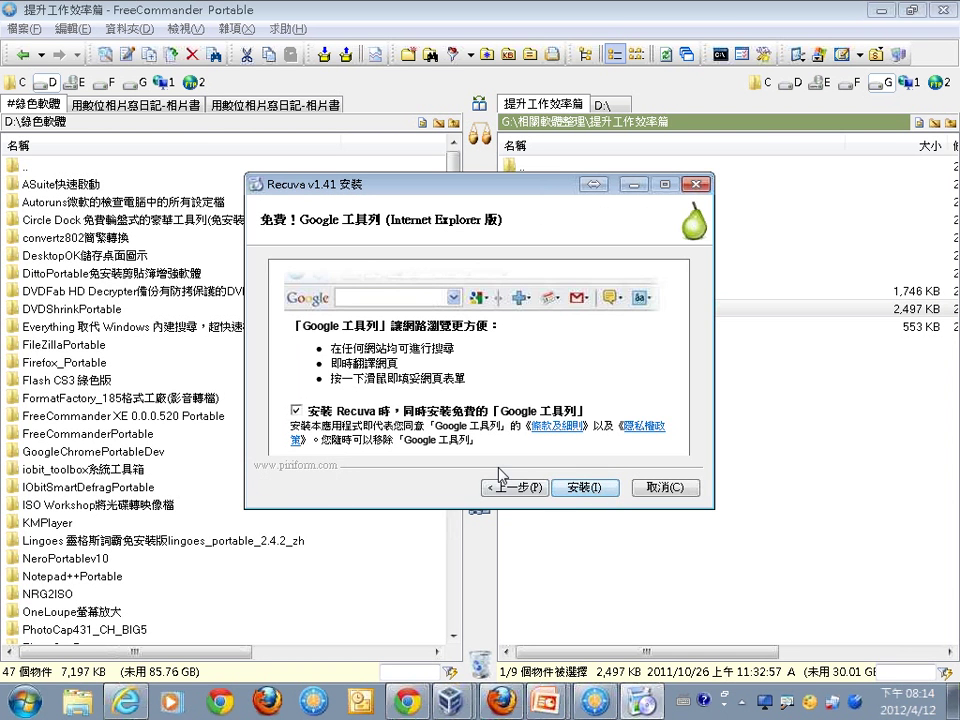
left_click(297, 410)
left_click(598, 488)
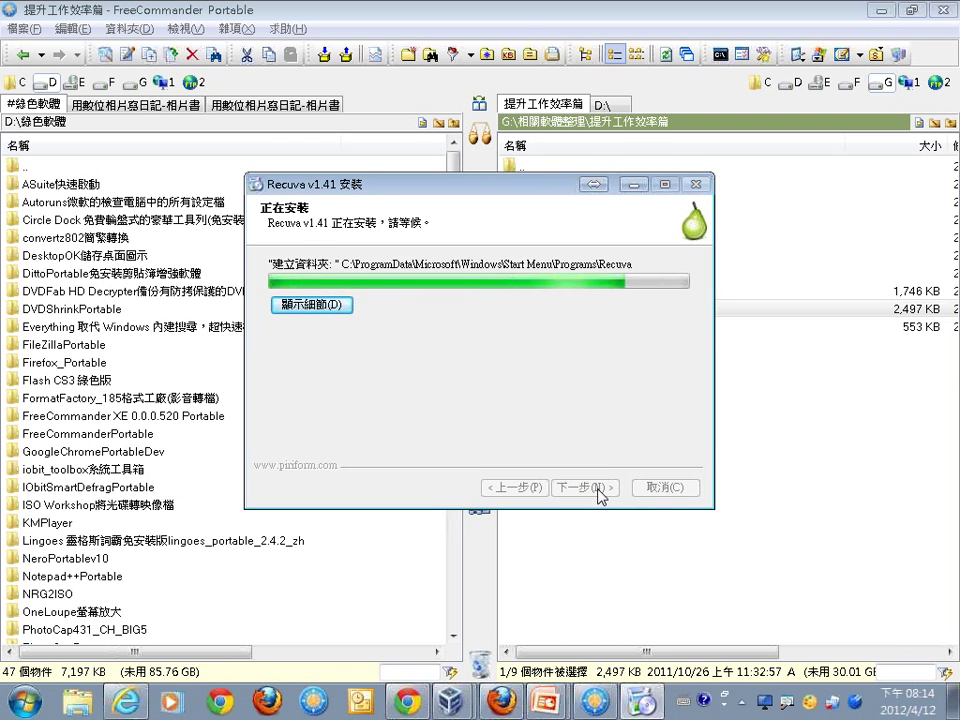
Finish setup, decline the newer version, and turn off the startup wizard before cancelling it.
left_click(478, 350)
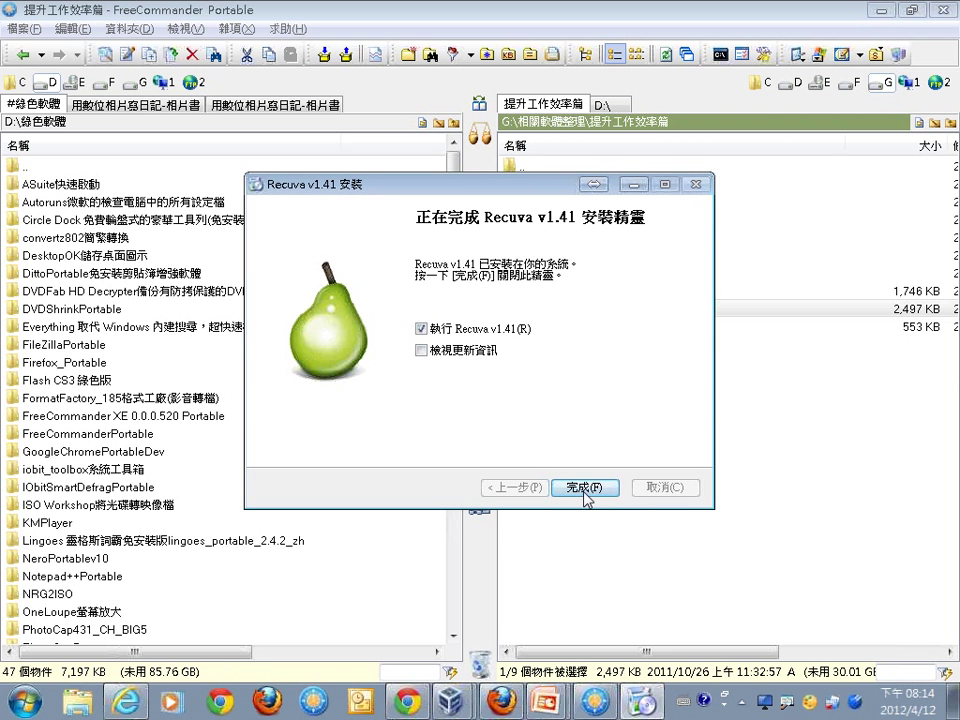
left_click(580, 488)
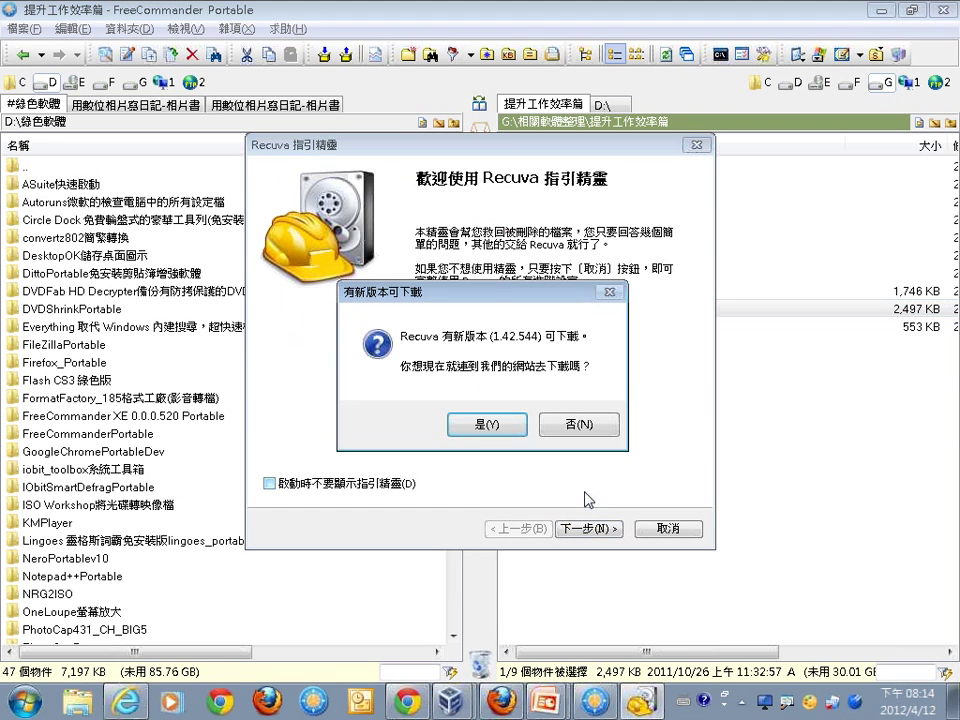
left_click(580, 426)
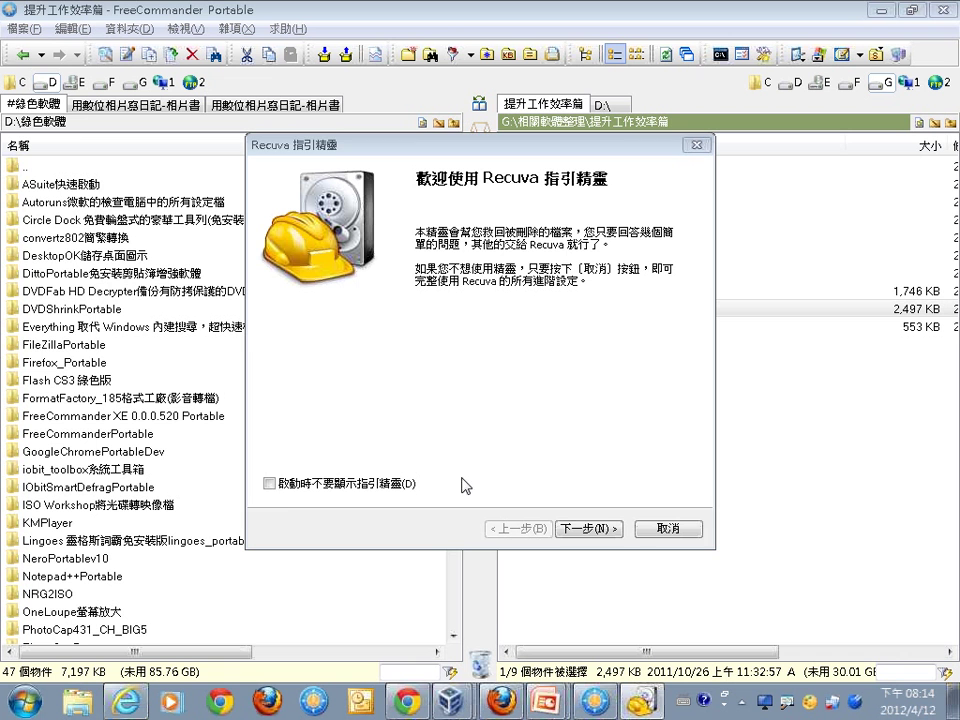
left_click(272, 484)
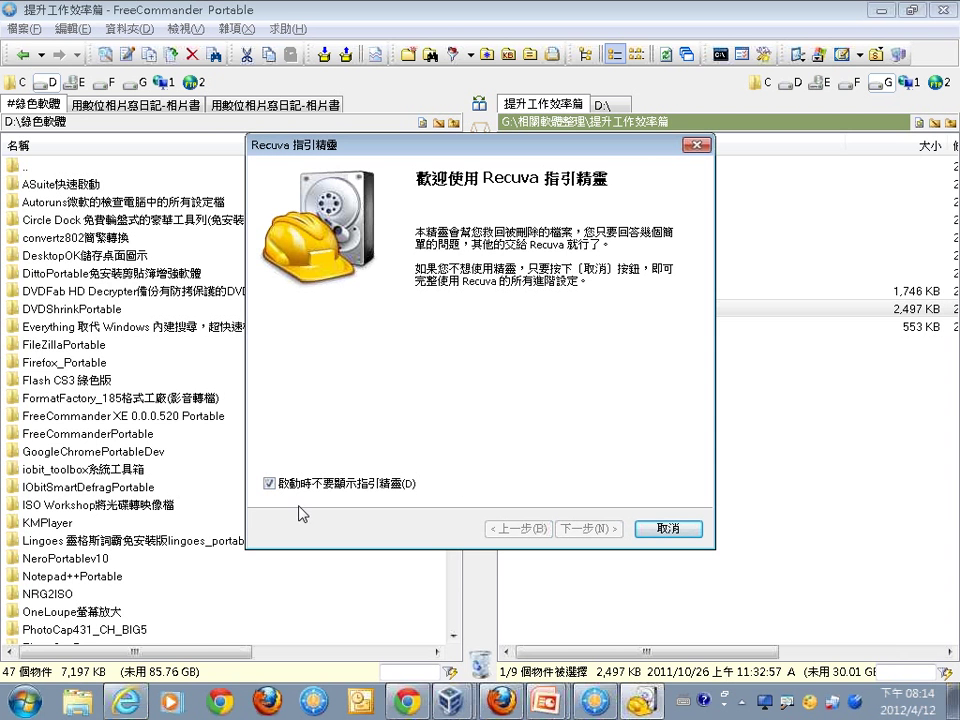
left_click(666, 527)
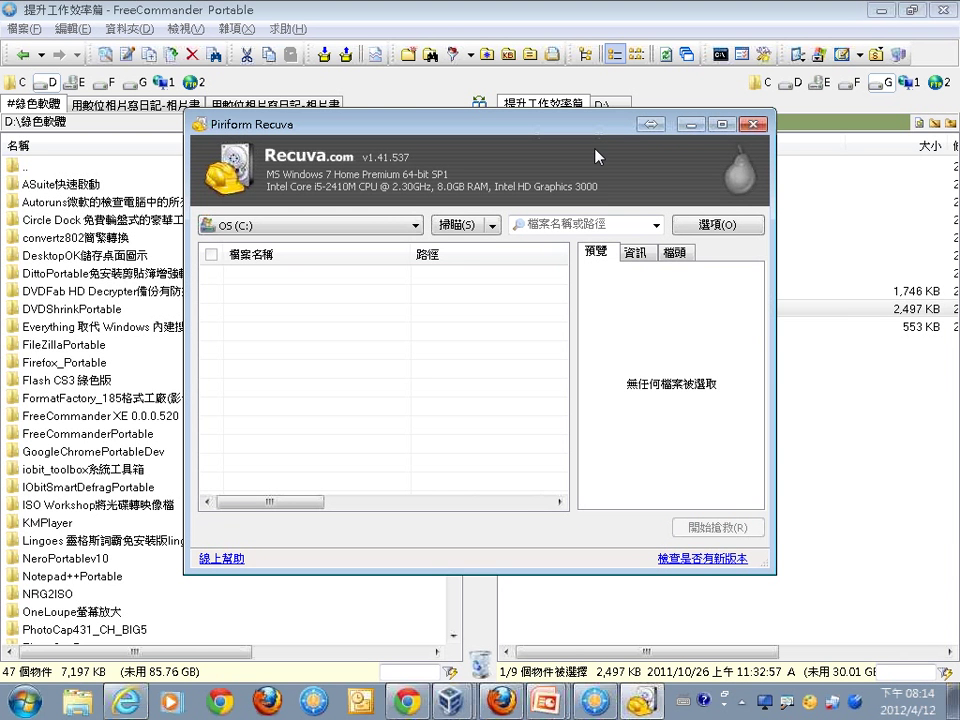
Scan the DATA (D:) drive for deleted files, cancelling the scan early.
left_click(416, 226)
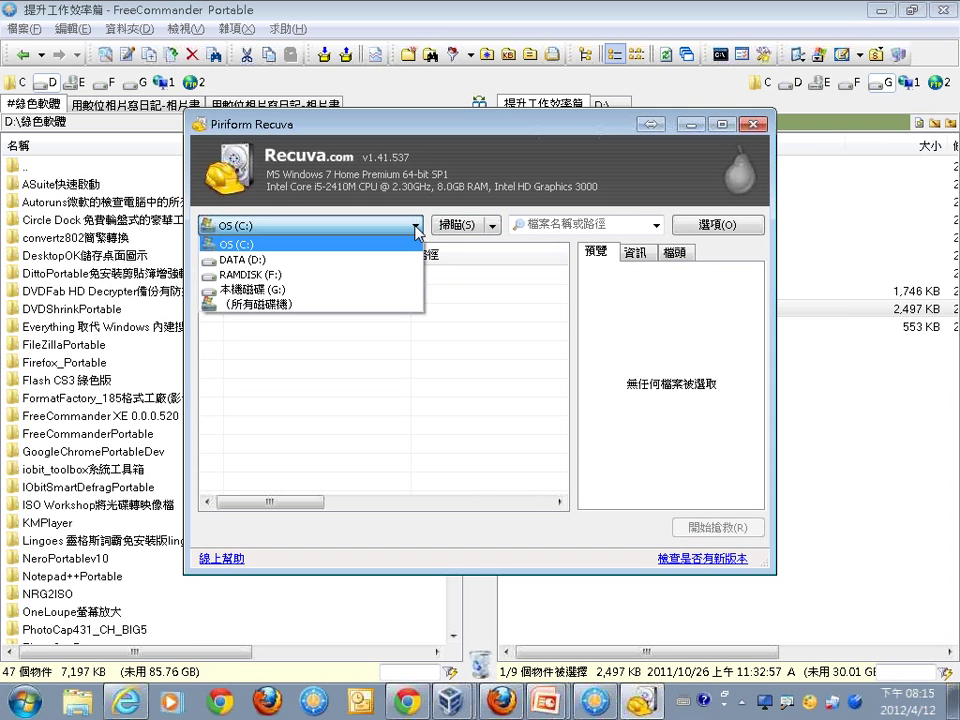
left_click(400, 260)
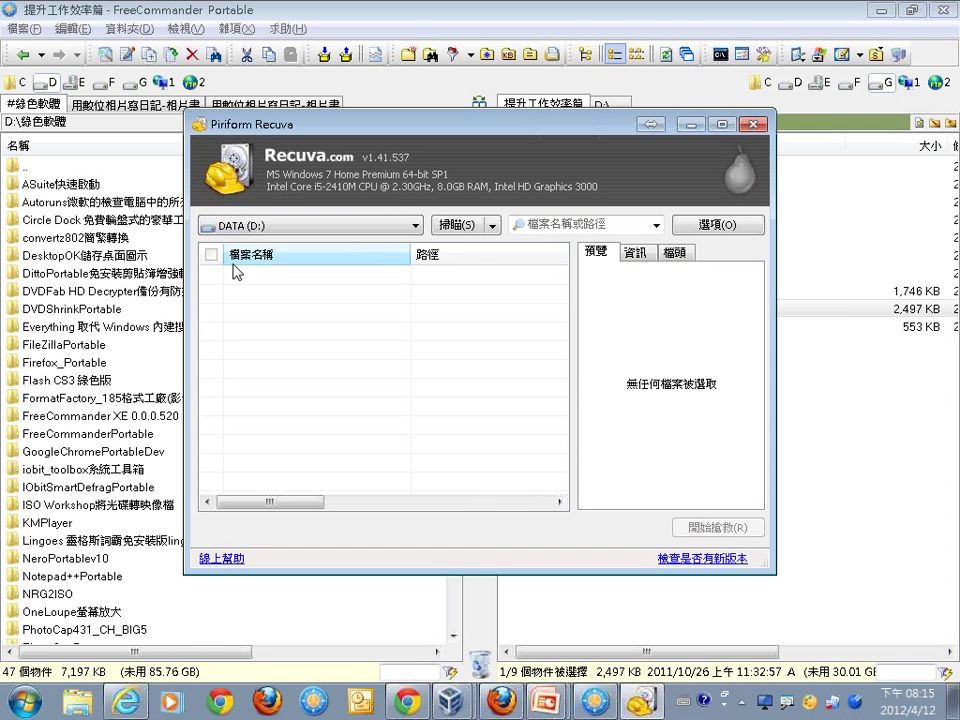
left_click(468, 230)
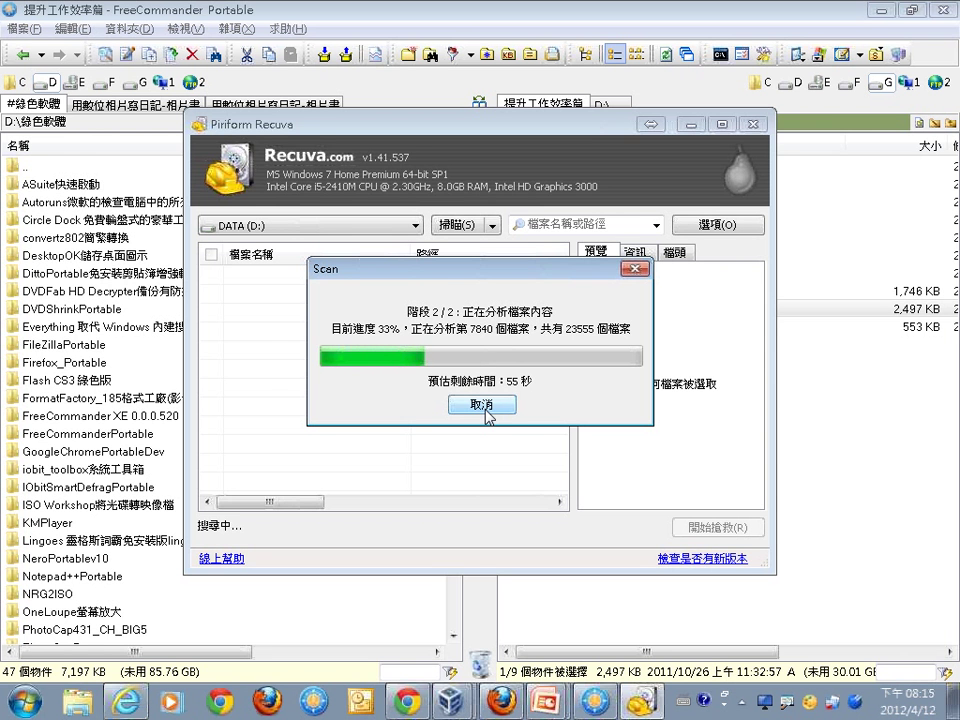
left_click(483, 405)
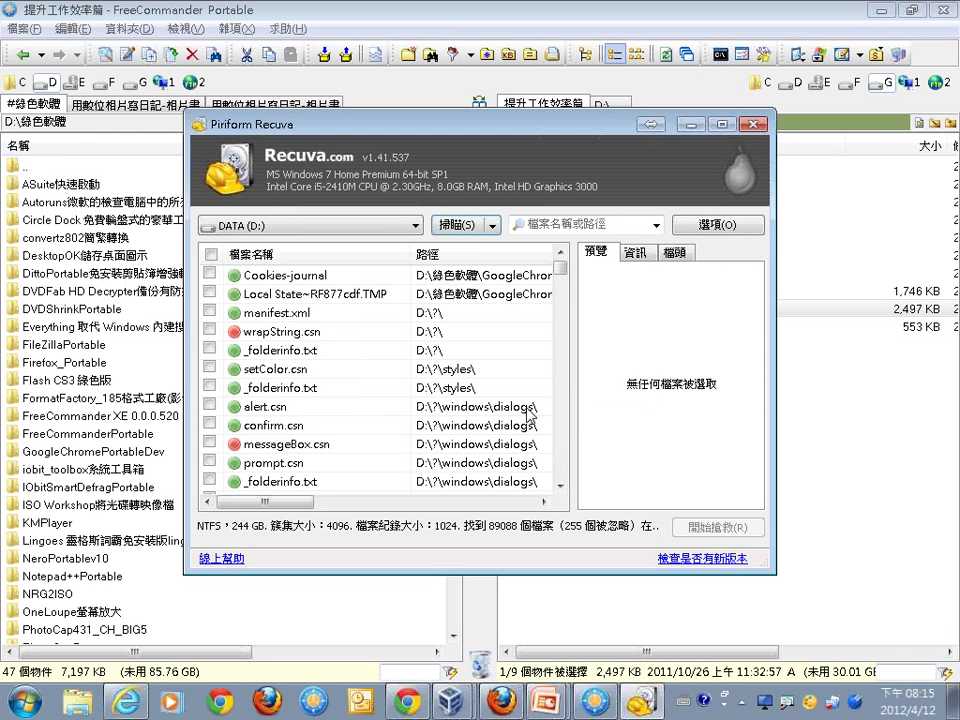
Maximize Recuva and widen the file list to show the state column.
left_click(723, 124)
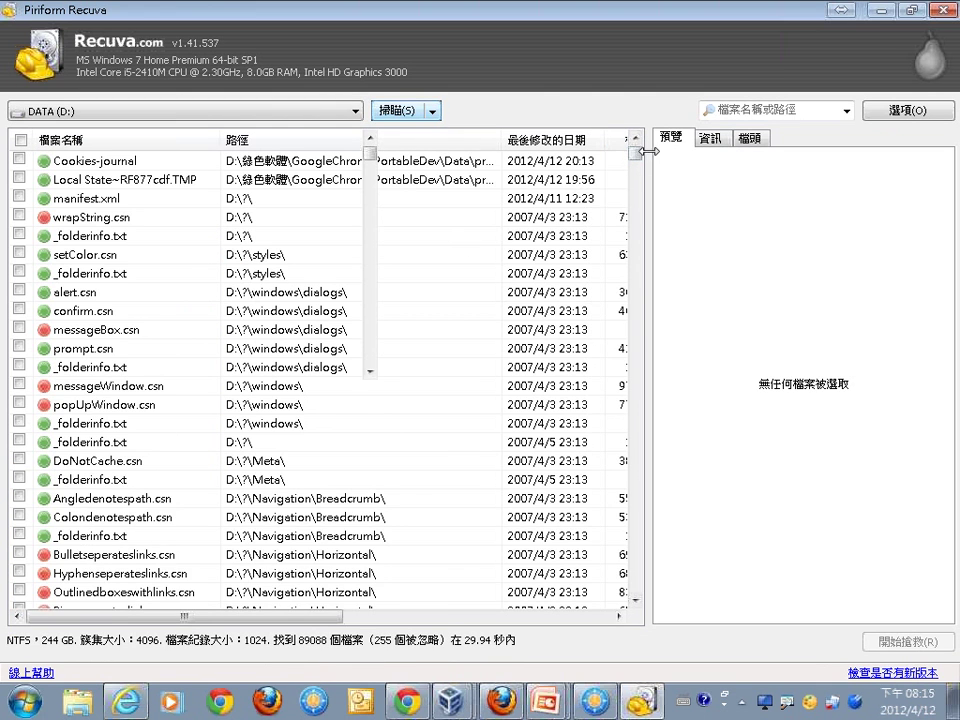
left_click_drag(638, 156, 642, 438)
left_click_drag(645, 325, 636, 146)
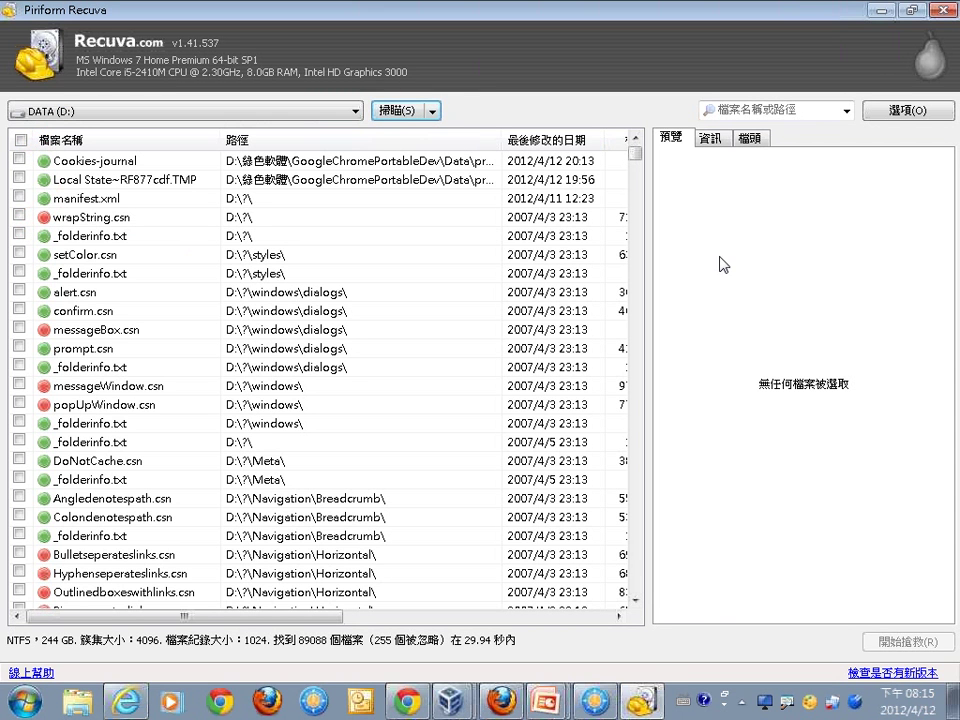
left_click_drag(646, 270, 840, 271)
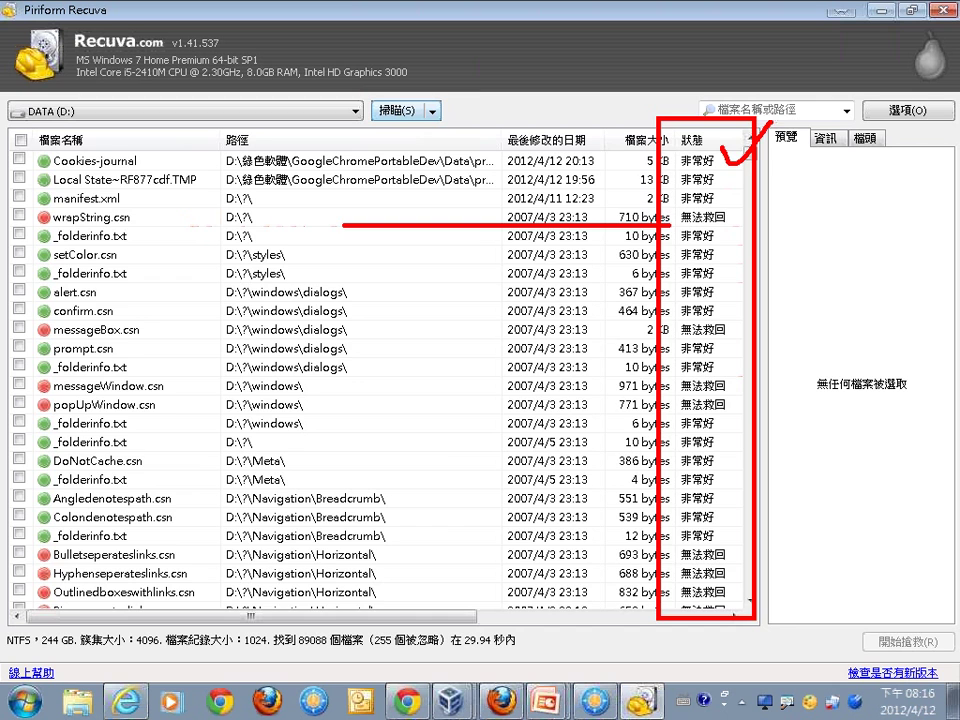
mouse_move(750, 158)
left_mouse_down()
mouse_move(763, 593)
mouse_move(754, 150)
mouse_move(754, 178)
left_mouse_up()
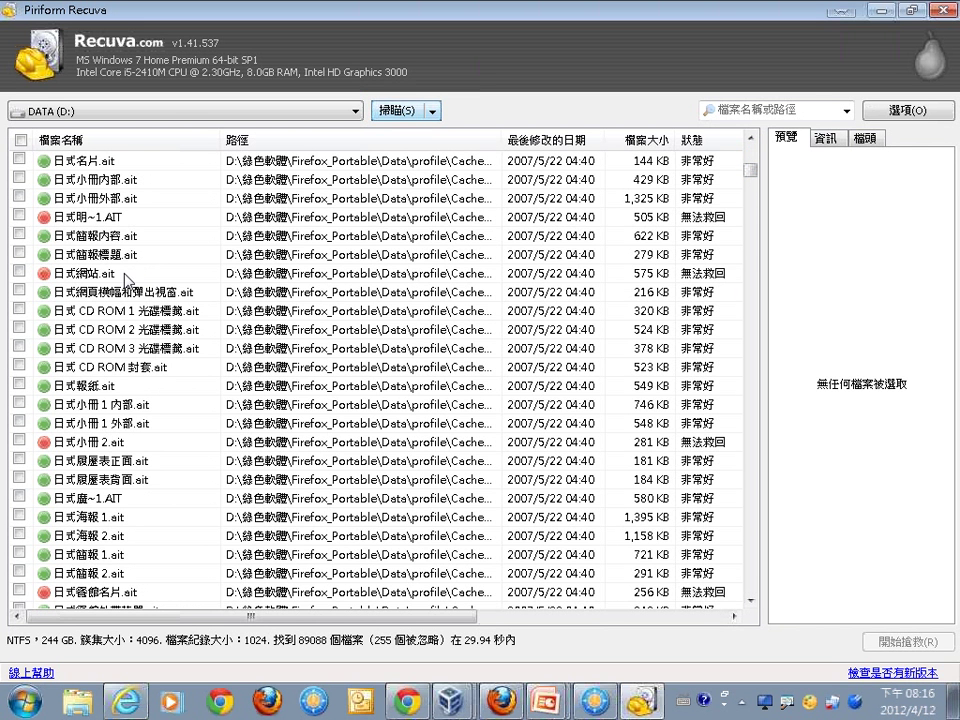
Tick the deleted file 日式 CD ROM 3 光碟標籤.ait for recovery.
left_click(125, 352)
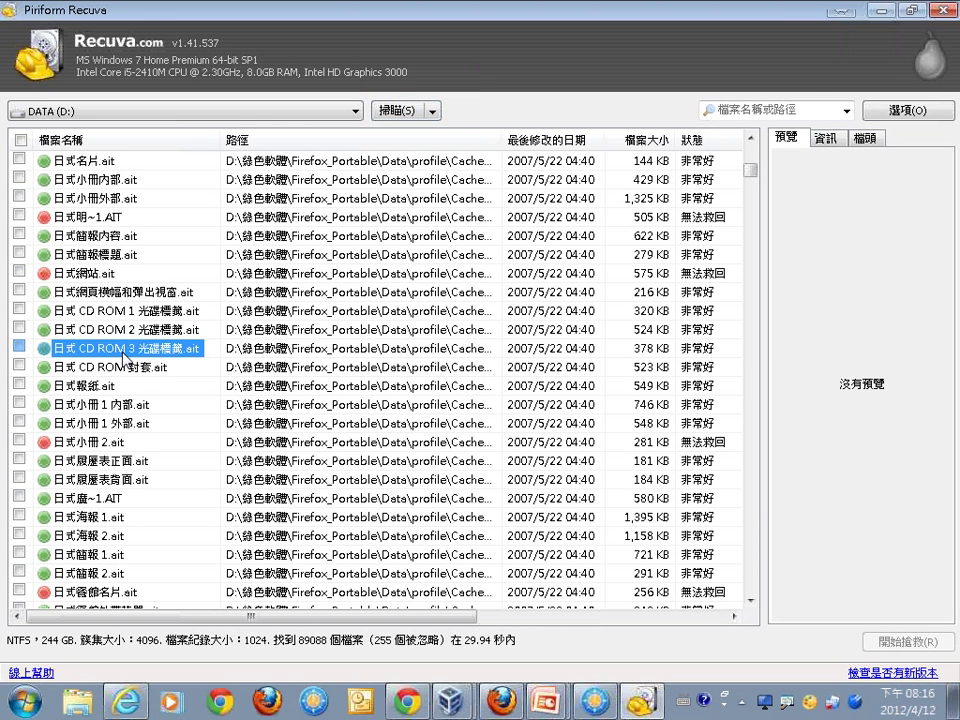
left_click(19, 347)
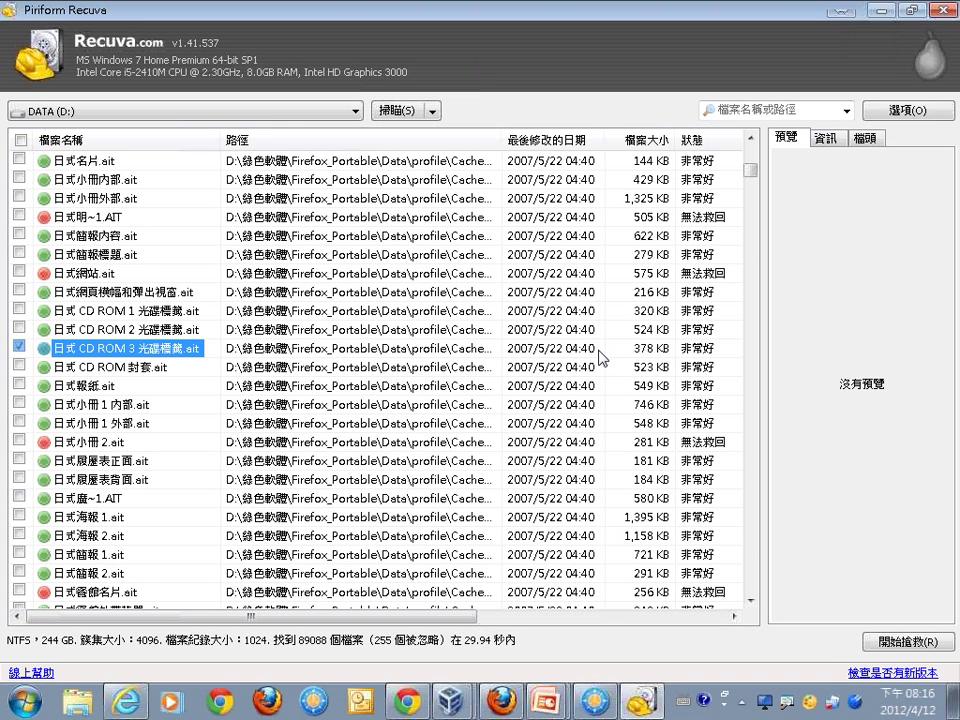
mouse_move(250, 312)
left_mouse_down()
mouse_move(828, 196)
mouse_move(866, 208)
mouse_move(766, 258)
left_mouse_up()
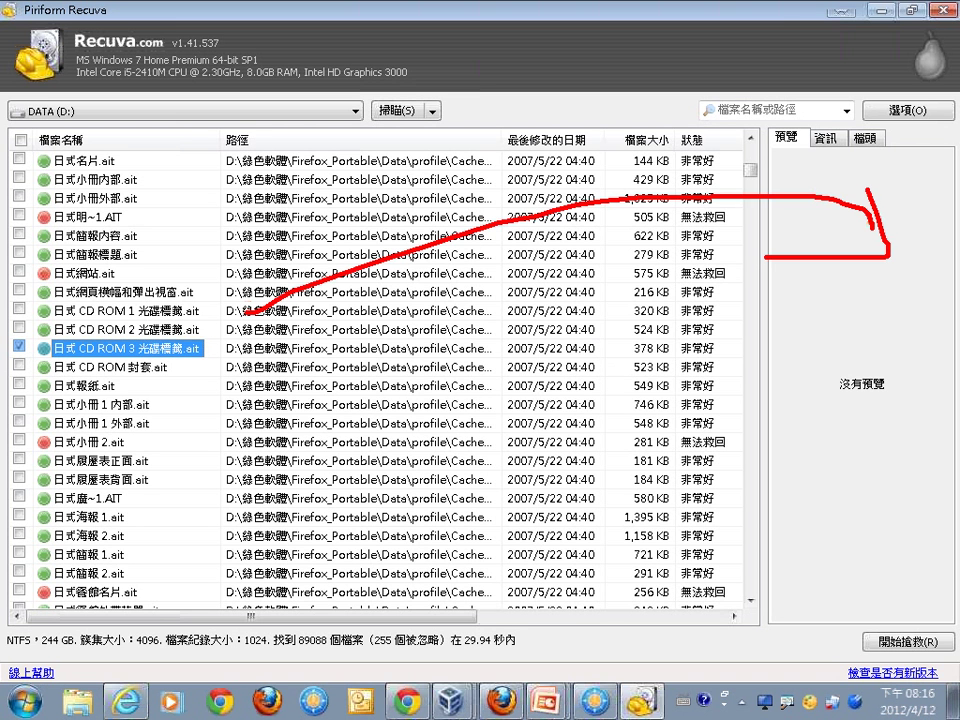
key("Escape")
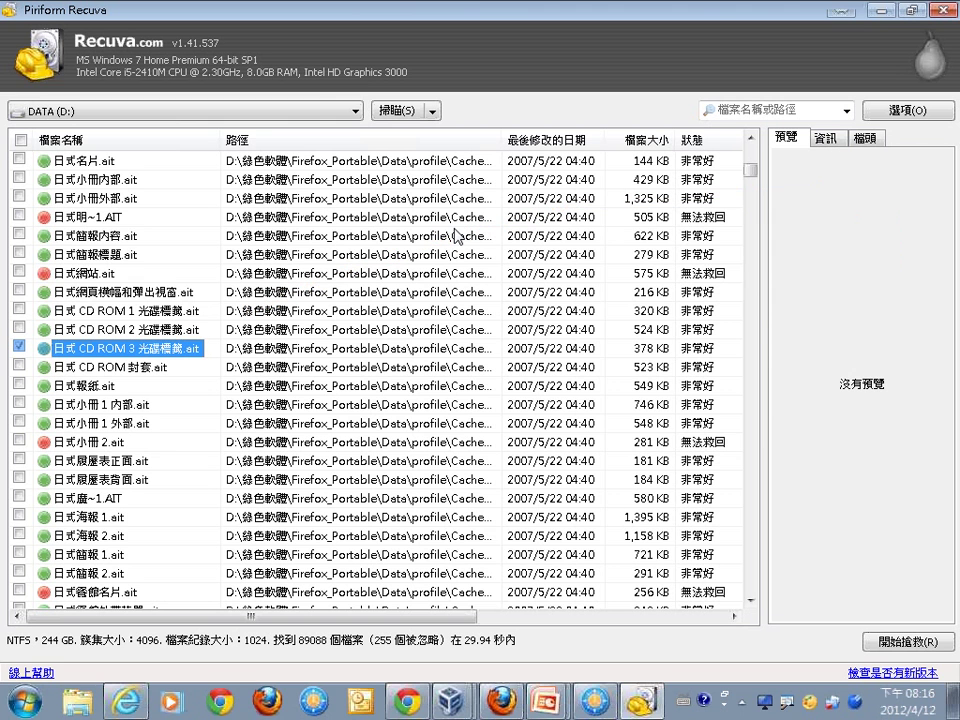
Review the file's path and details in the 資訊 tab, then start recovery with 開始搶救(R).
left_click(830, 137)
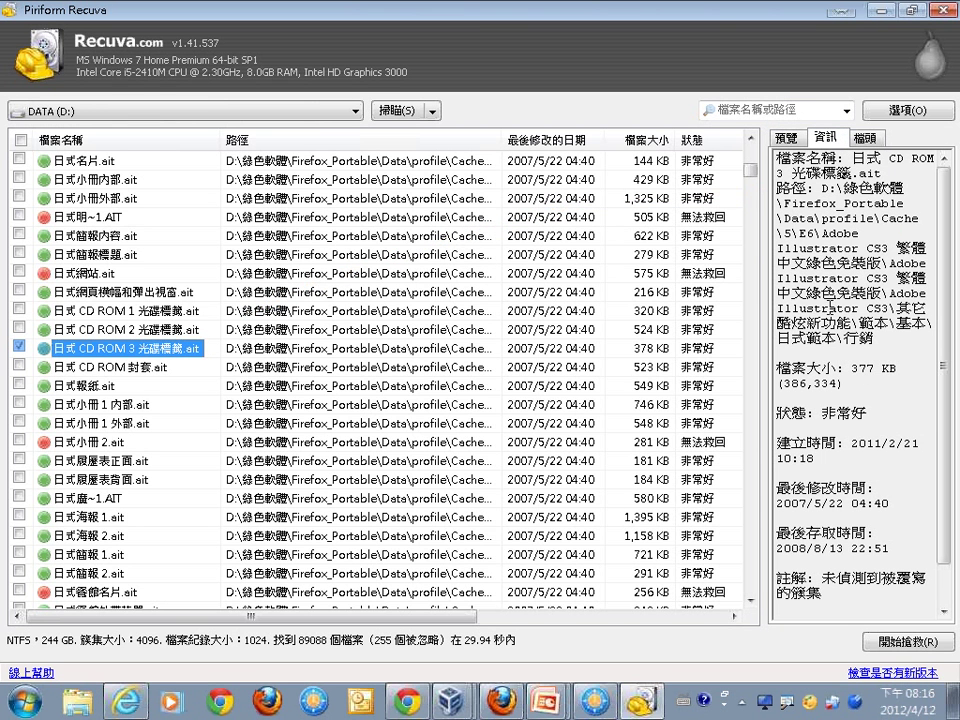
left_click_drag(878, 340, 838, 173)
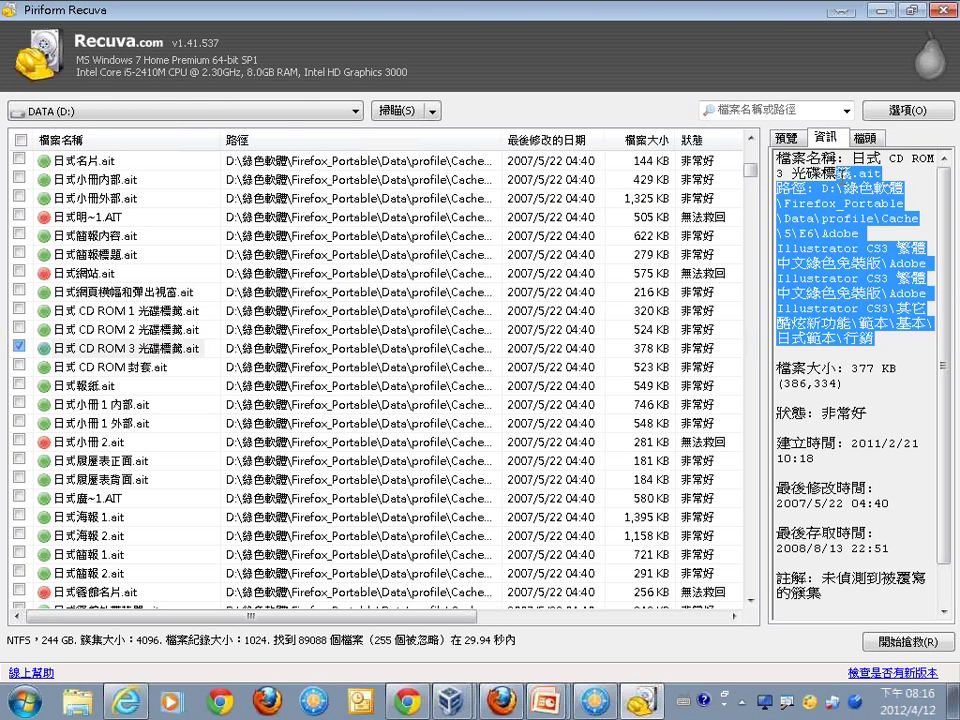
left_click(174, 356)
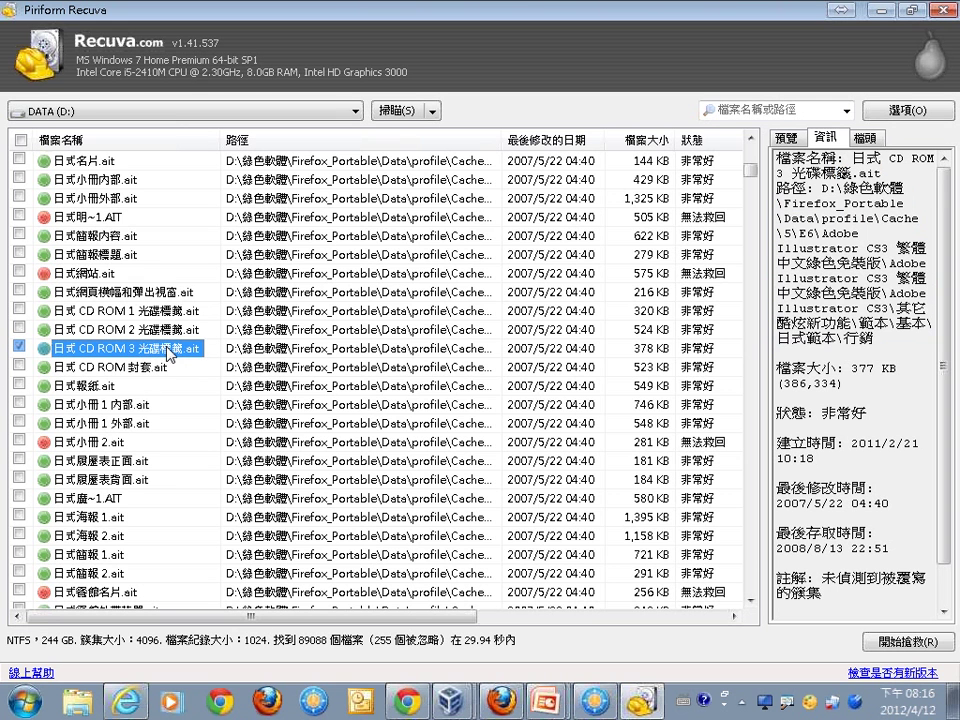
mouse_move(205, 352)
left_mouse_down()
mouse_move(490, 380)
mouse_move(855, 625)
left_mouse_up()
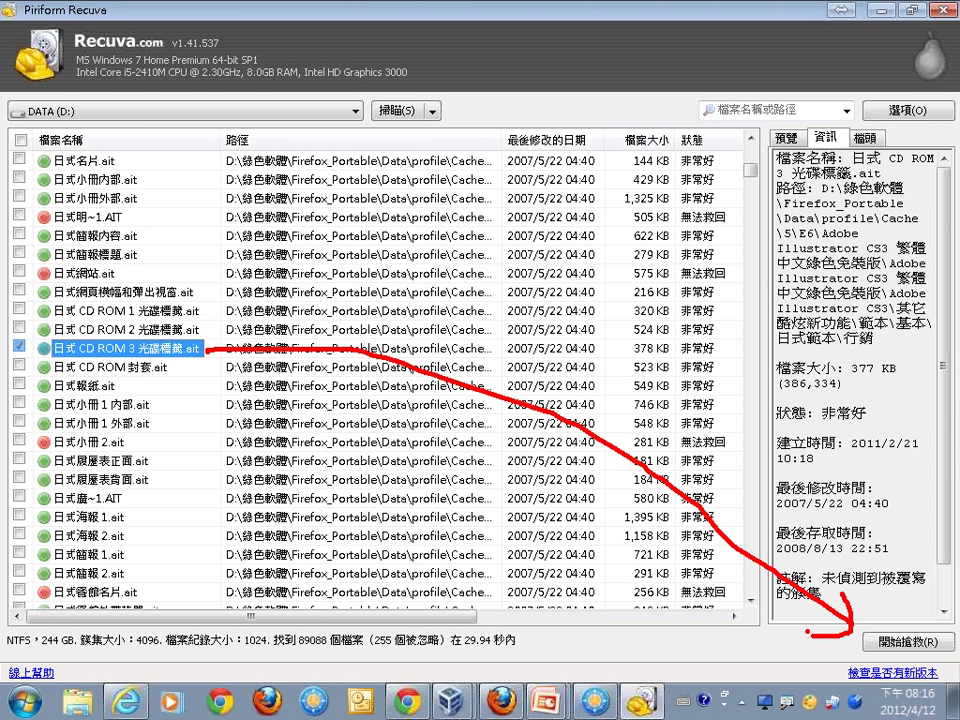
key("Escape")
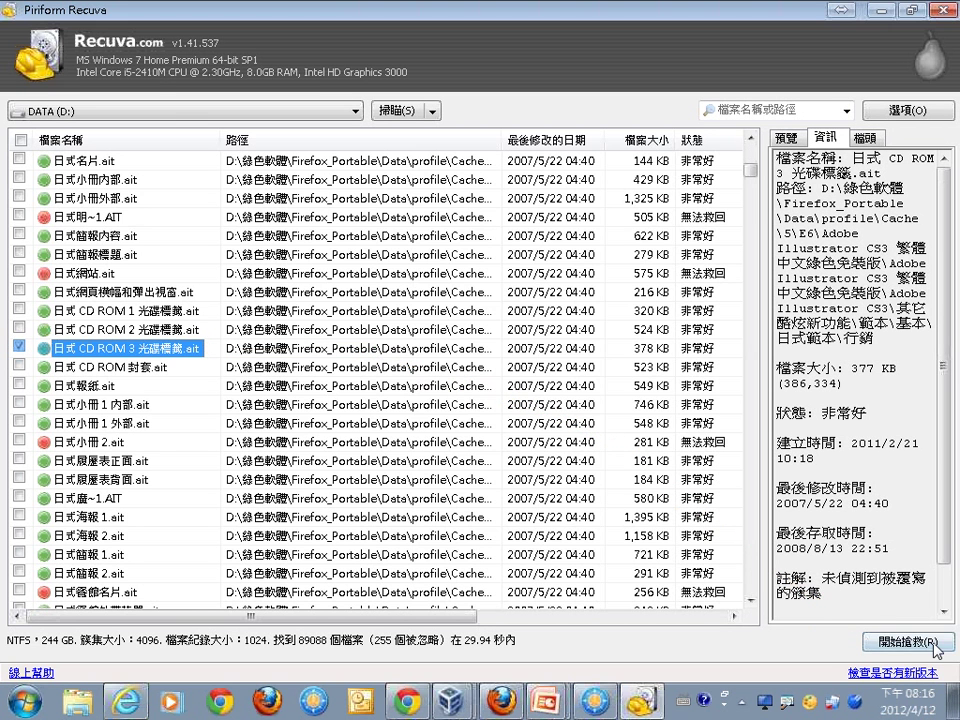
left_click(905, 642)
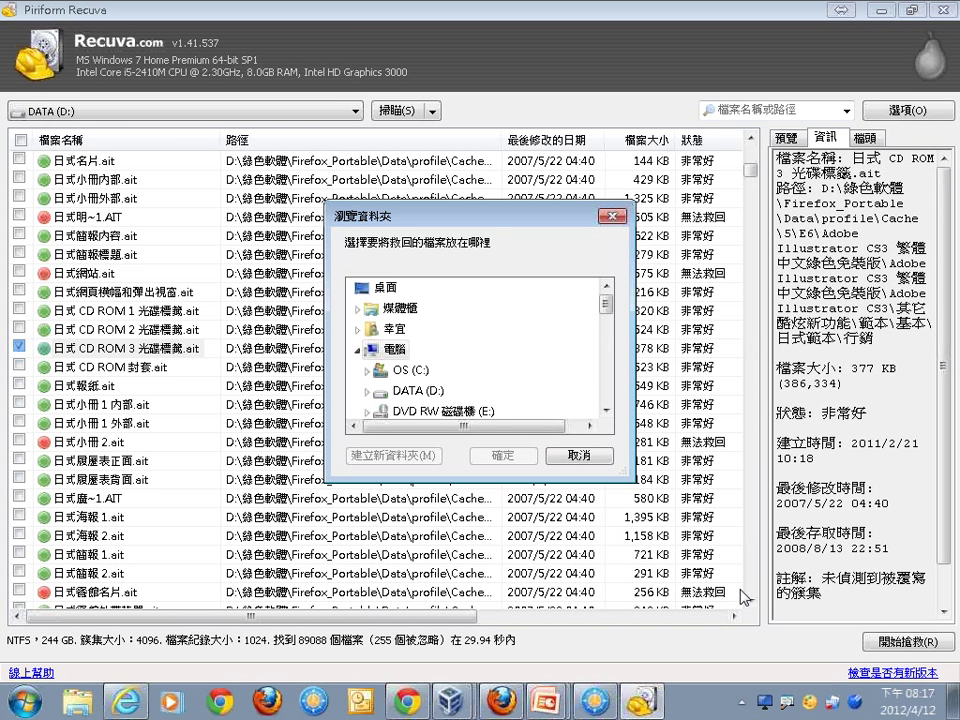
Save the recovered file to the desktop and dismiss the completion message.
left_click(383, 288)
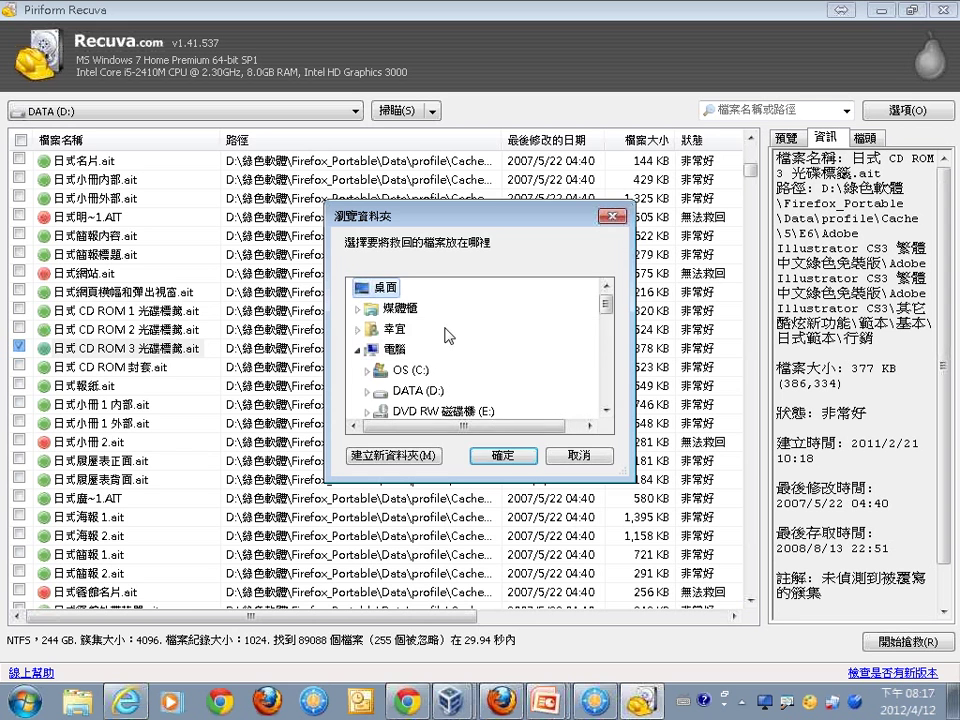
left_click(505, 456)
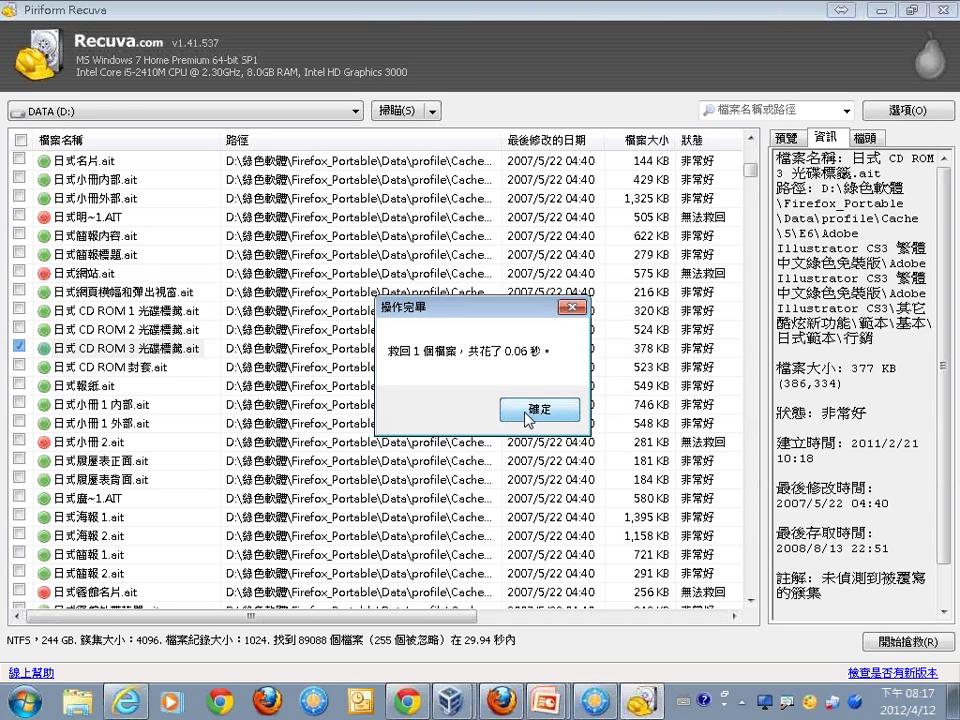
left_click(525, 418)
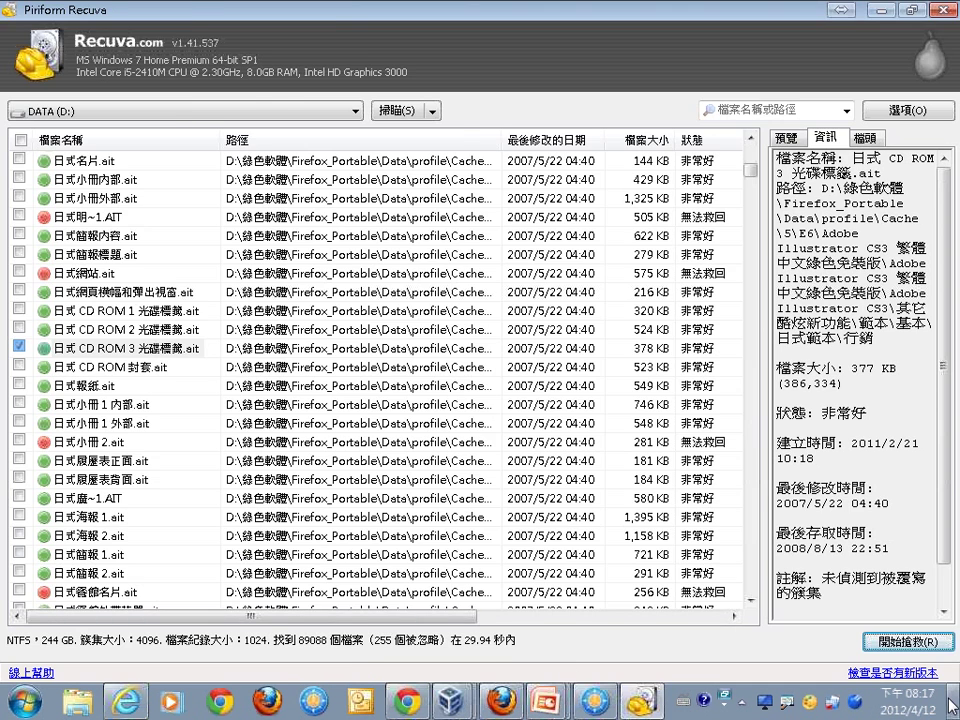
Check the recovered file on the desktop, then bring back Recuva's results window.
key("super+d")
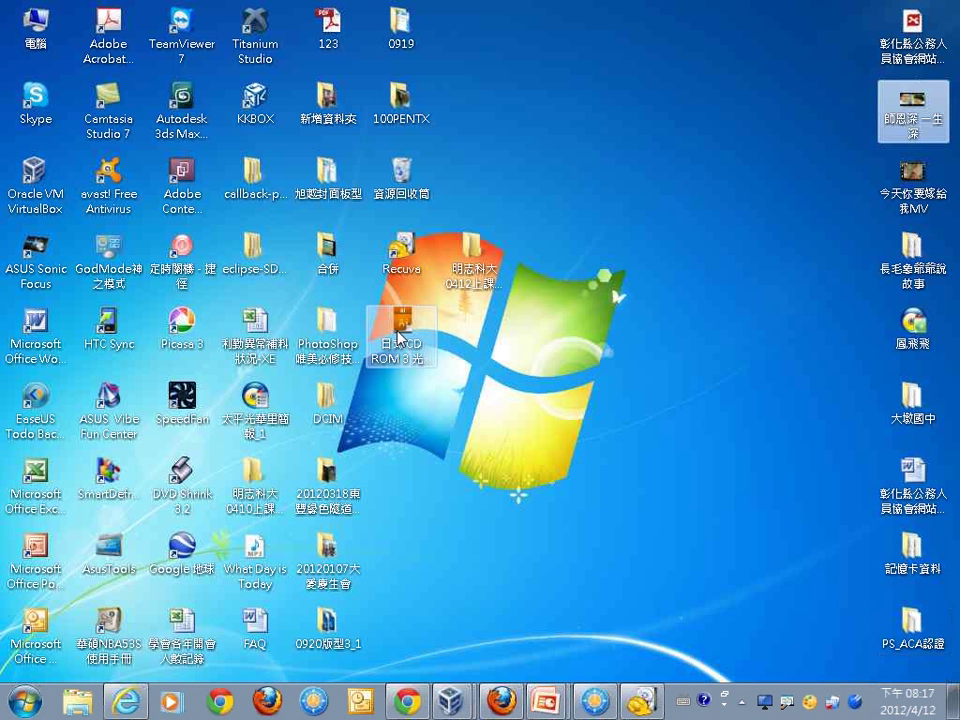
left_click(402, 336)
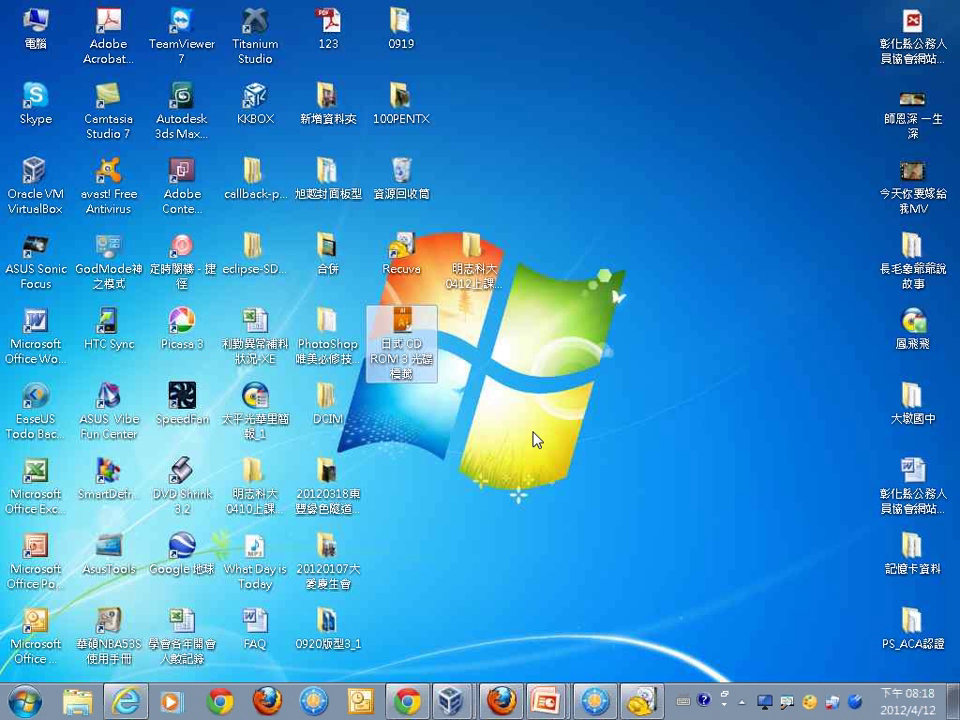
left_click(637, 703)
left_click(633, 704)
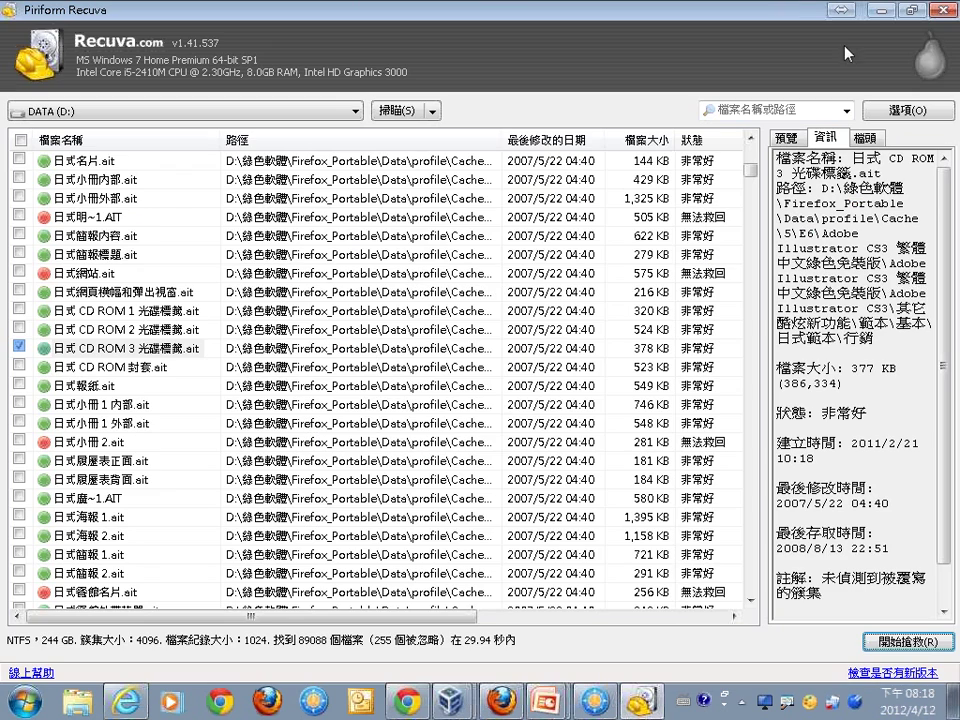
Close Recuva, launch recover_files檔案救援.exe from FreeCommander, annotate its drive list, and close it.
left_click(940, 10)
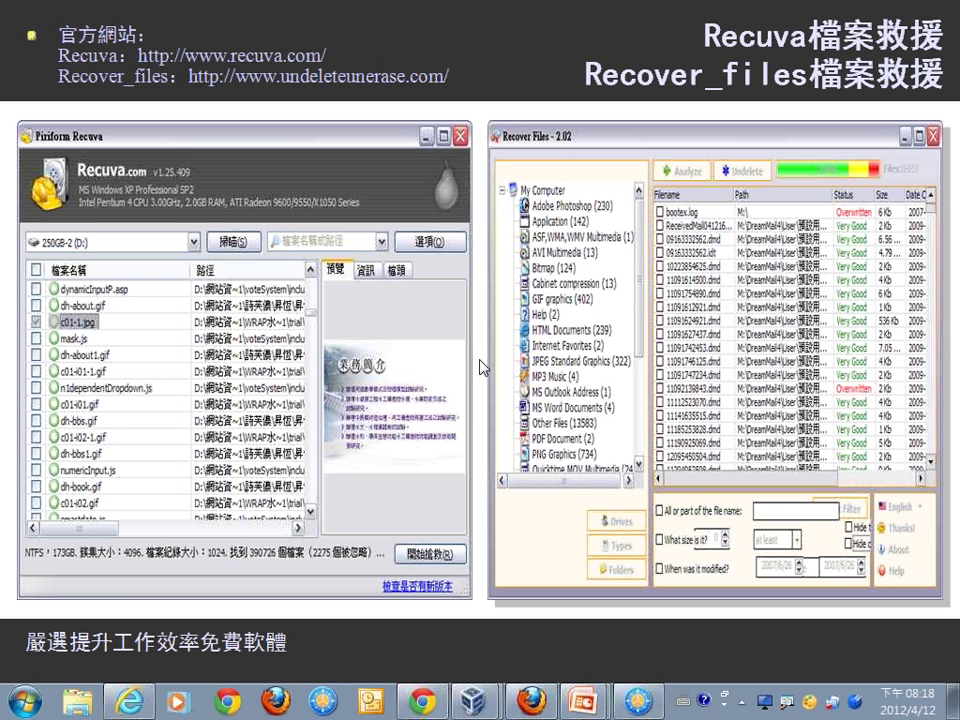
key("alt+Tab")
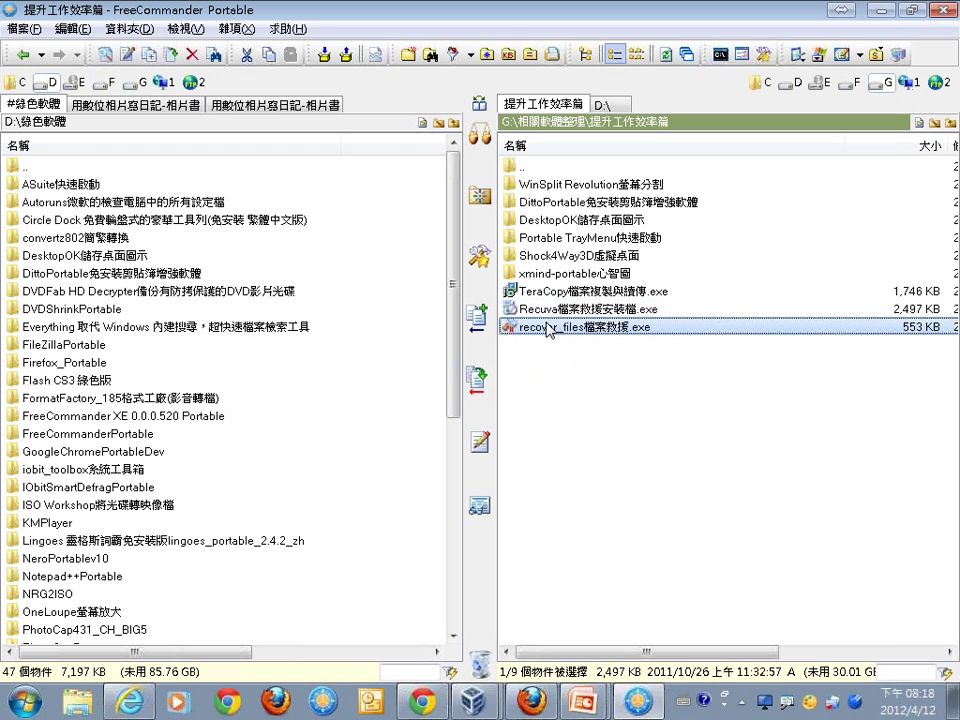
double_click(548, 328)
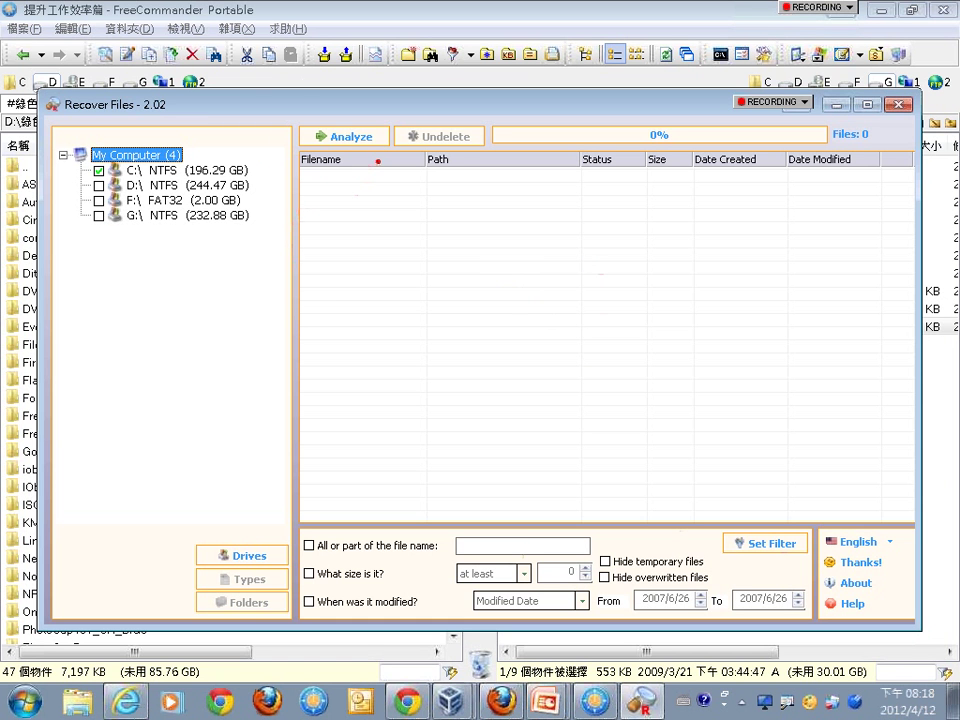
mouse_move(377, 159)
left_mouse_down()
mouse_move(305, 82)
mouse_move(245, 171)
left_mouse_up()
left_click_drag(321, 193, 308, 517)
key("Escape")
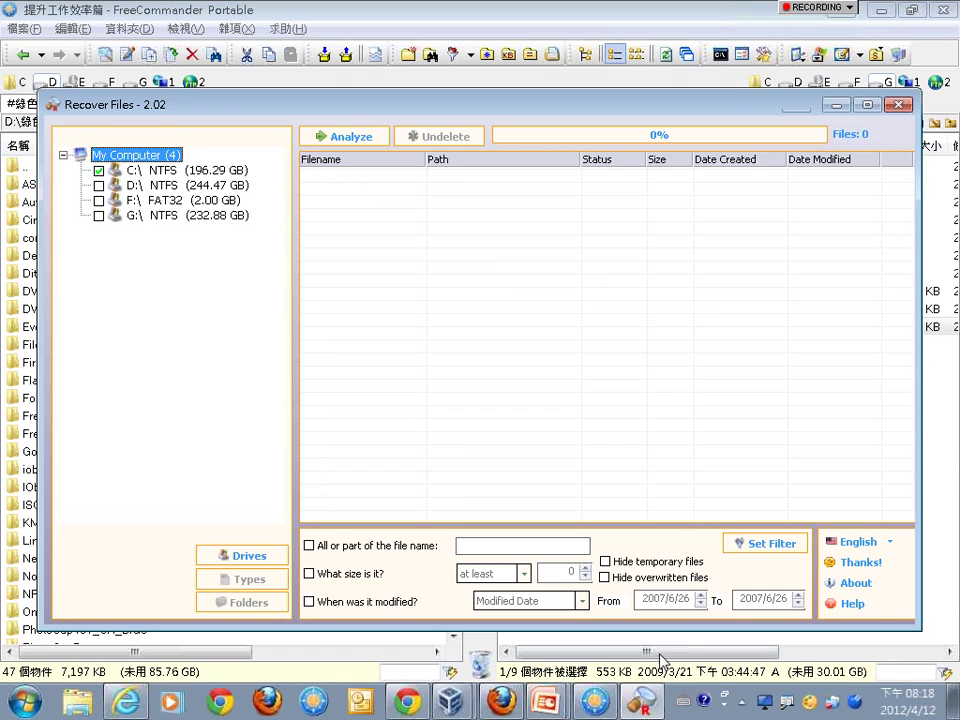
left_click(898, 104)
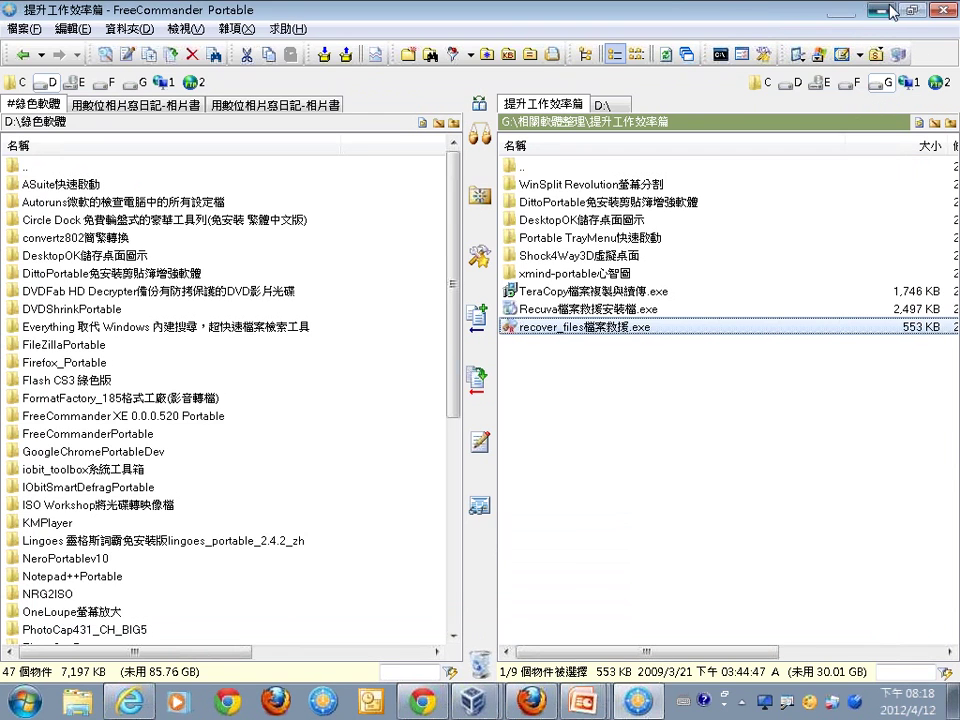
Minimize FreeCommander, switch windows, and open the Start menu.
left_click(878, 10)
key("alt+Tab")
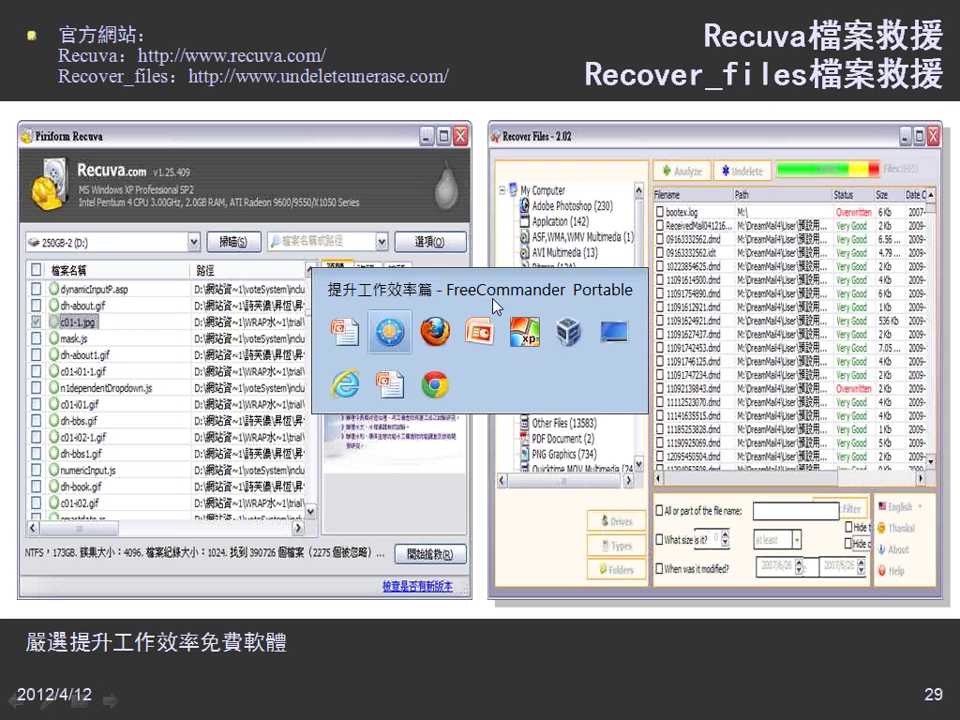
key("super")
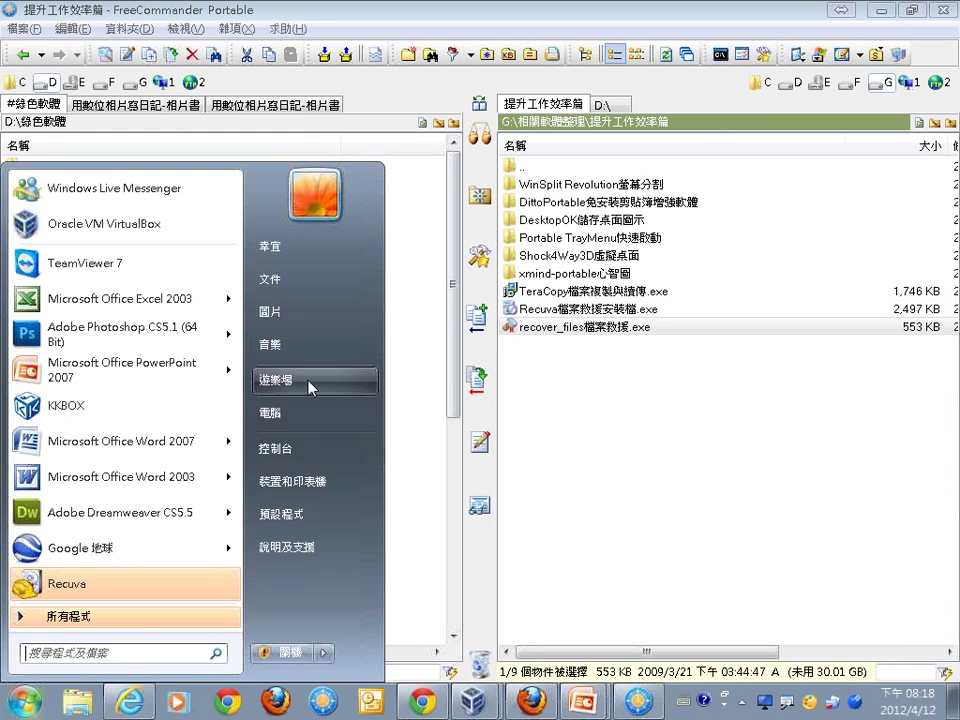
Launch Recuva from the Start menu and set its 檢視模式 option to 樹狀顯示.
left_click(36, 703)
left_click(36, 703)
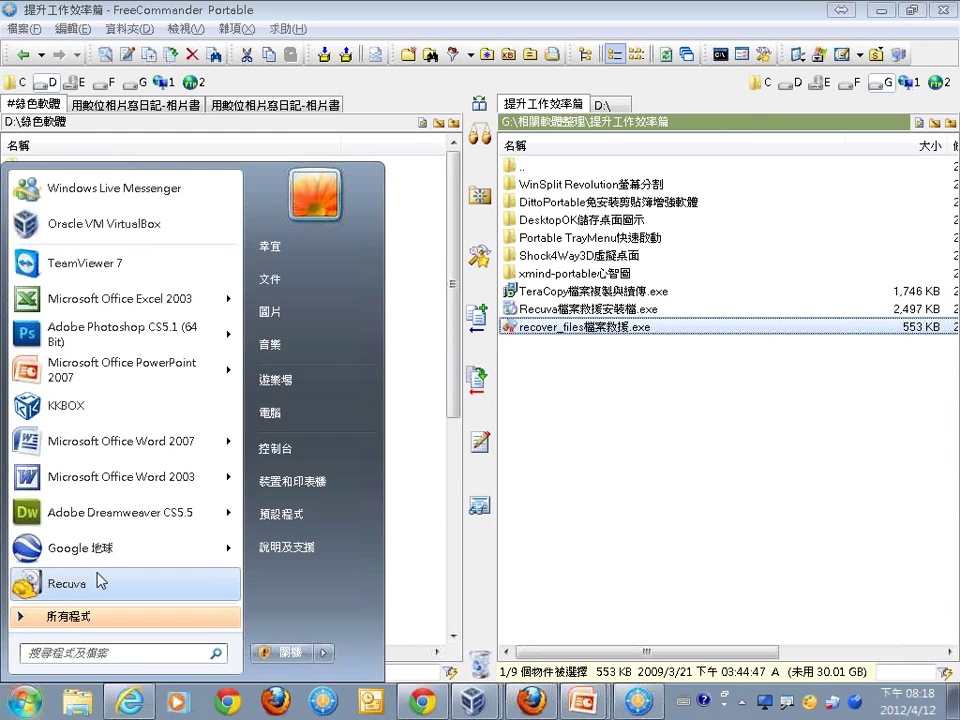
left_click(97, 580)
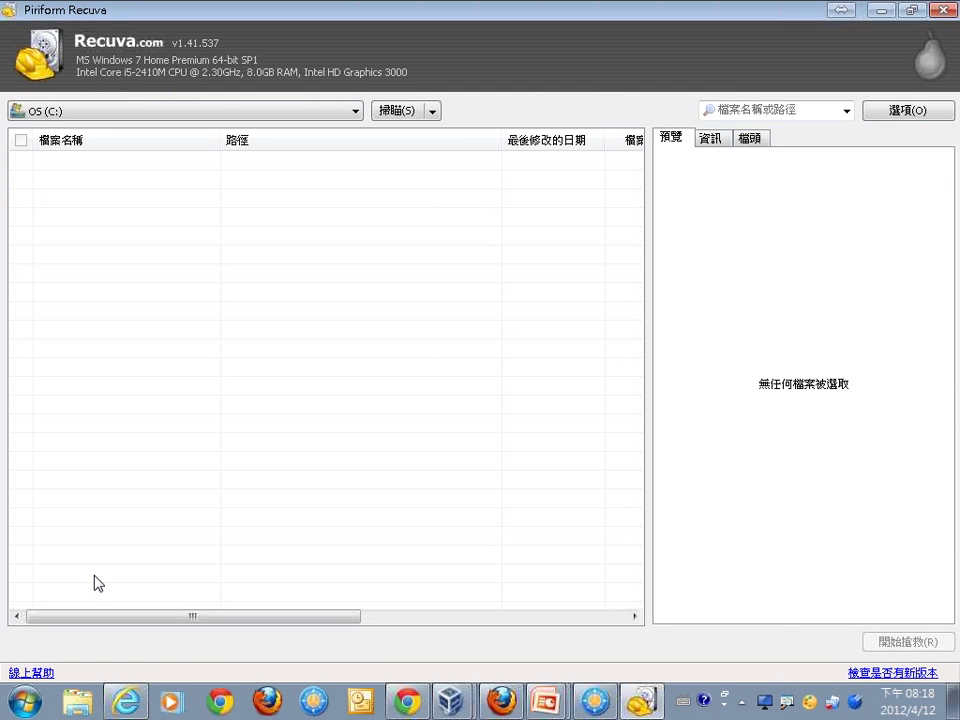
left_click(906, 122)
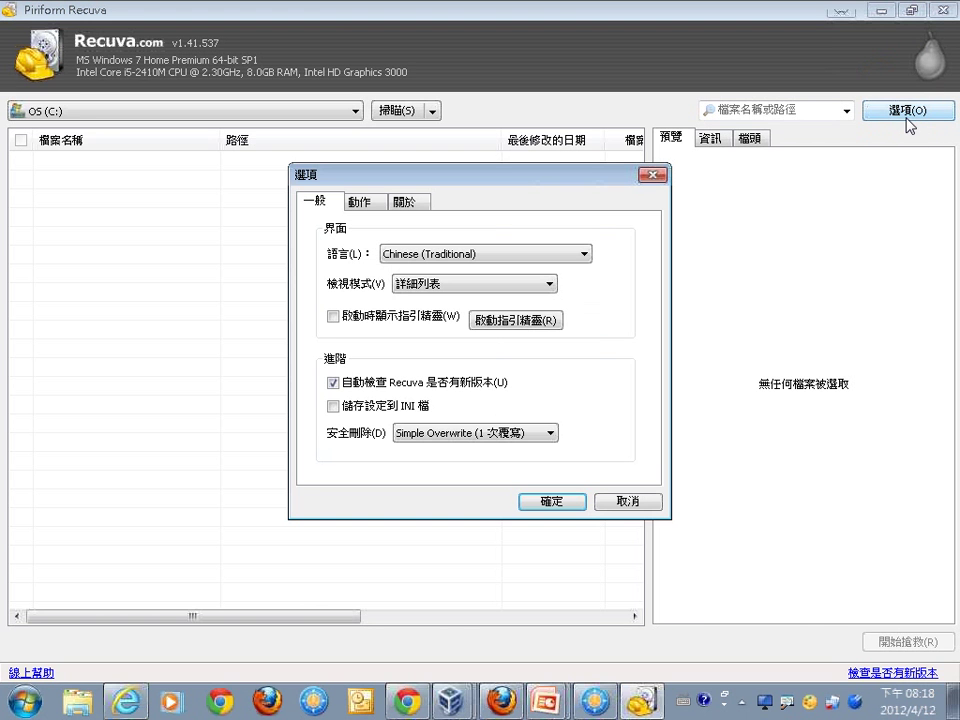
left_click(431, 284)
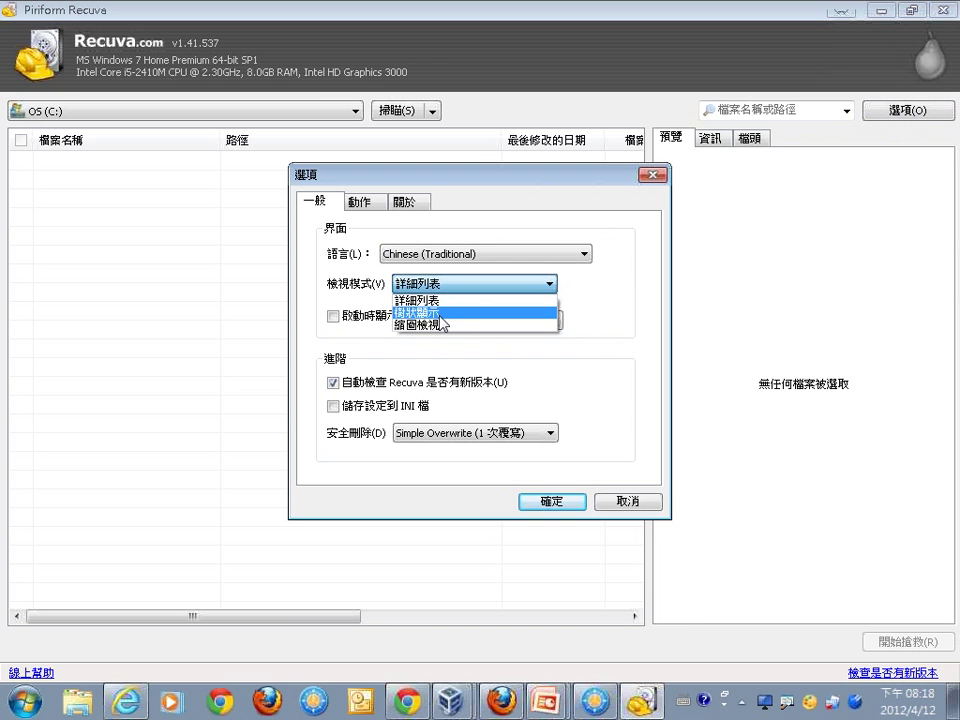
left_click(439, 314)
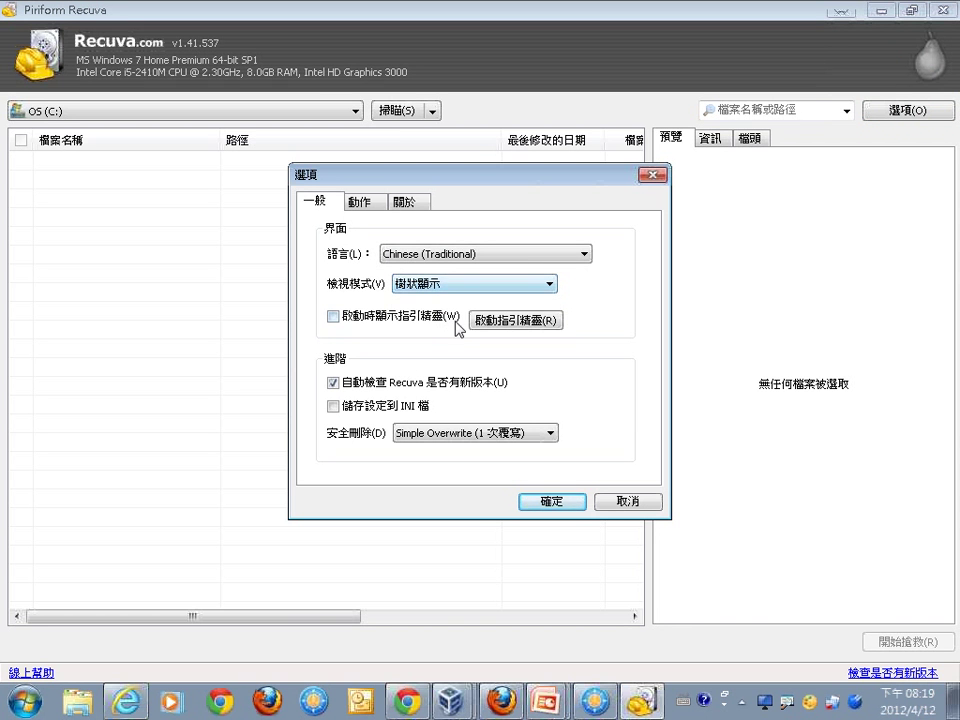
Enable 恢復目錄原有的架構 under 動作, confirm the options, and scan drive C:.
left_click(366, 205)
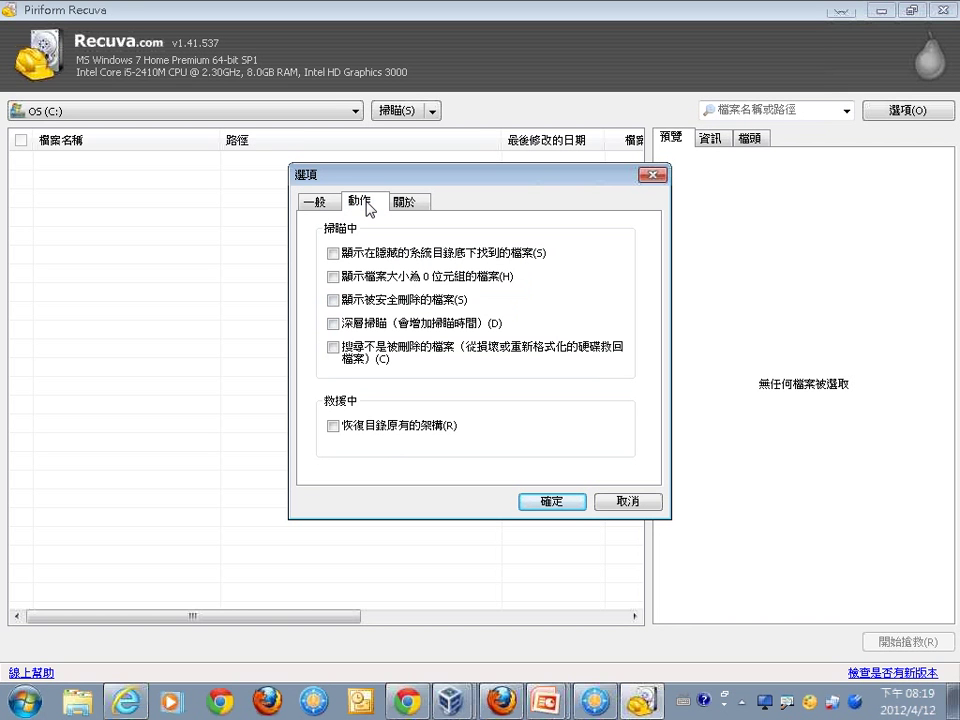
mouse_move(343, 457)
left_mouse_down()
mouse_move(315, 437)
mouse_move(425, 462)
left_mouse_up()
left_click_drag(343, 453, 314, 460)
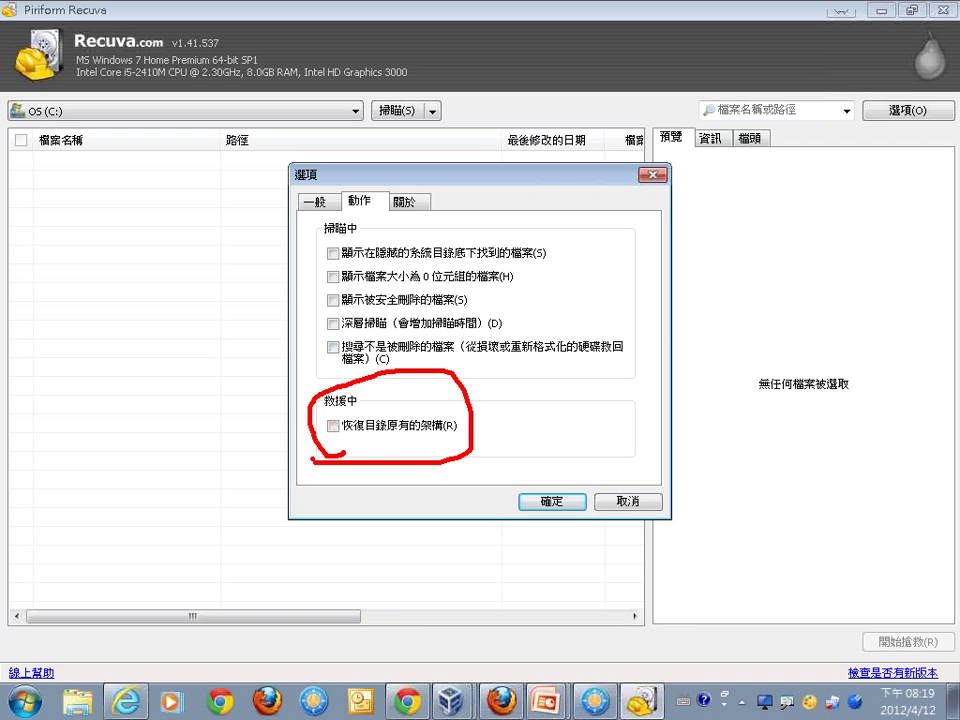
left_click(310, 454)
key("ctrl+z")
left_click_drag(321, 416, 368, 397)
left_click(333, 425)
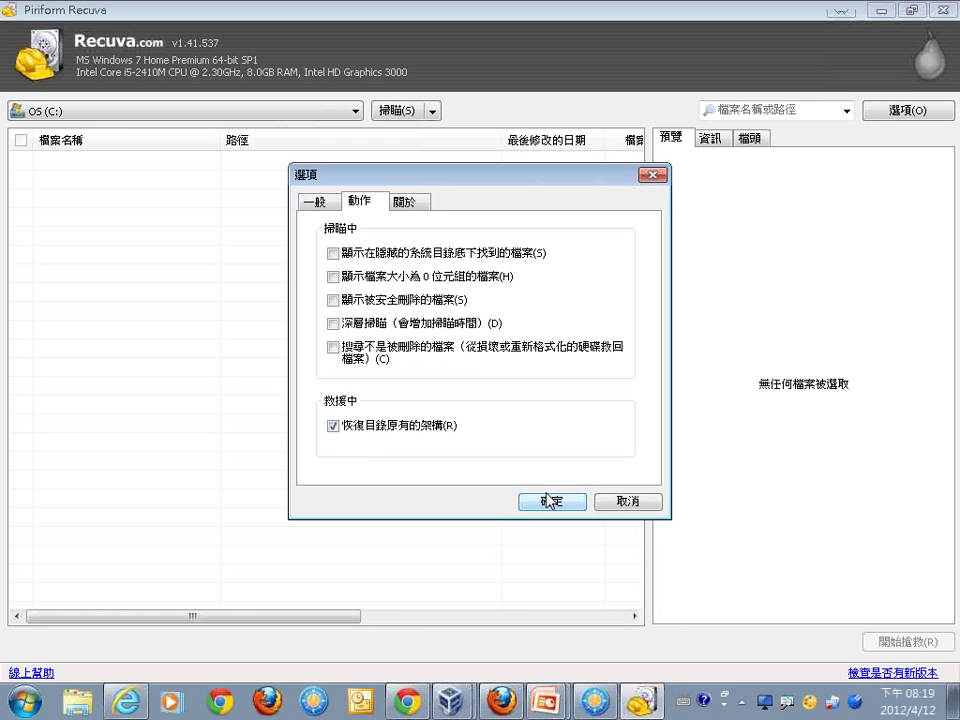
left_click(552, 500)
left_click(395, 110)
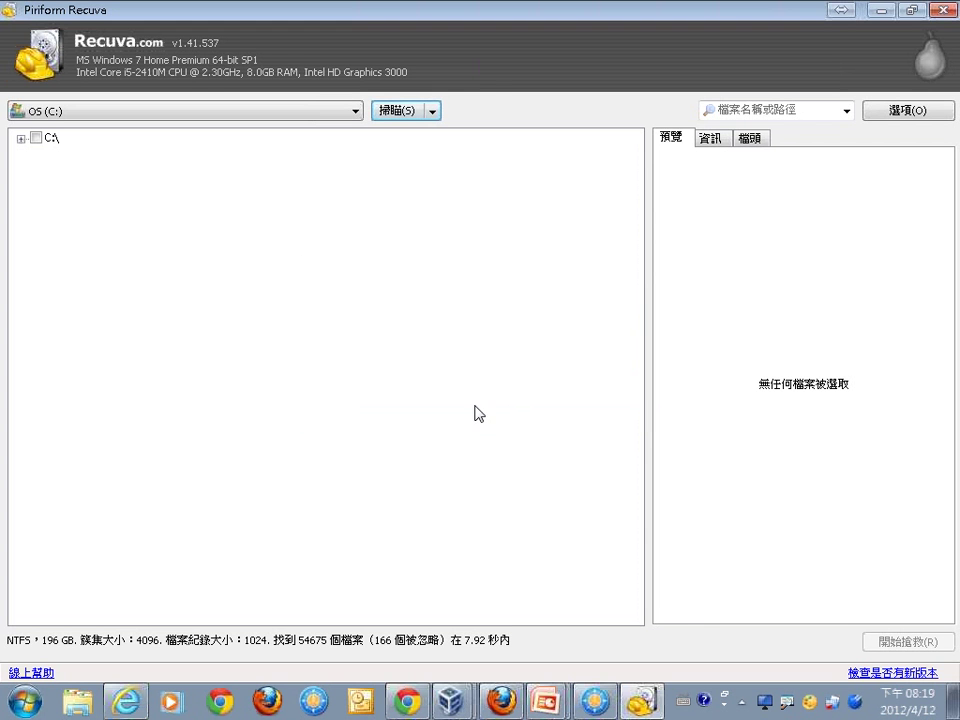
Tick Program Files under C:\ for recovery in Recuva, then close Recuva.
left_click(20, 141)
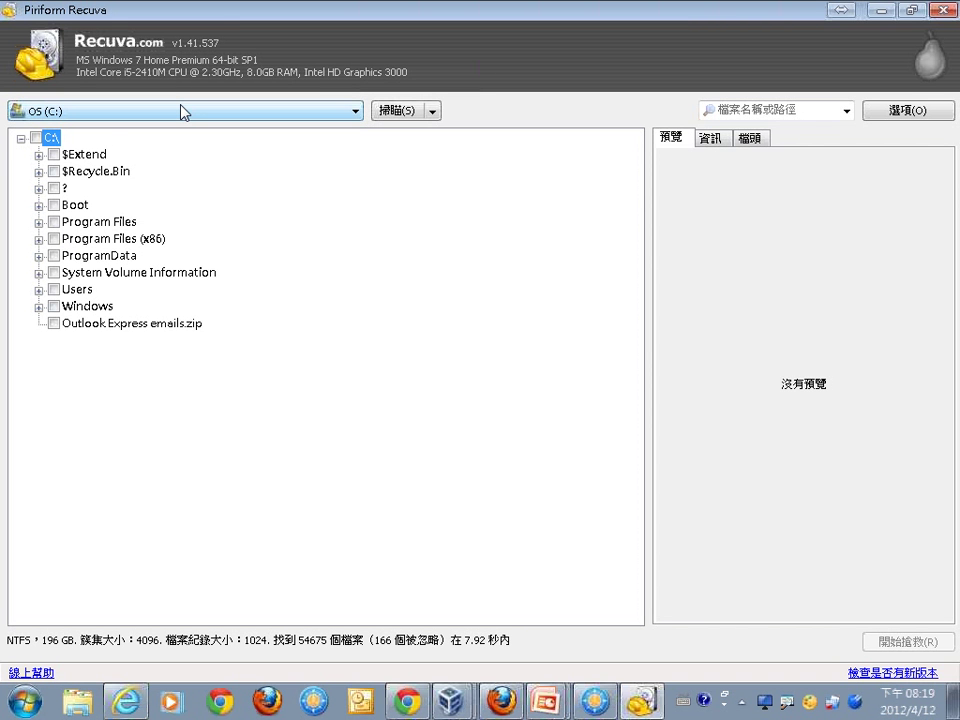
left_click(53, 222)
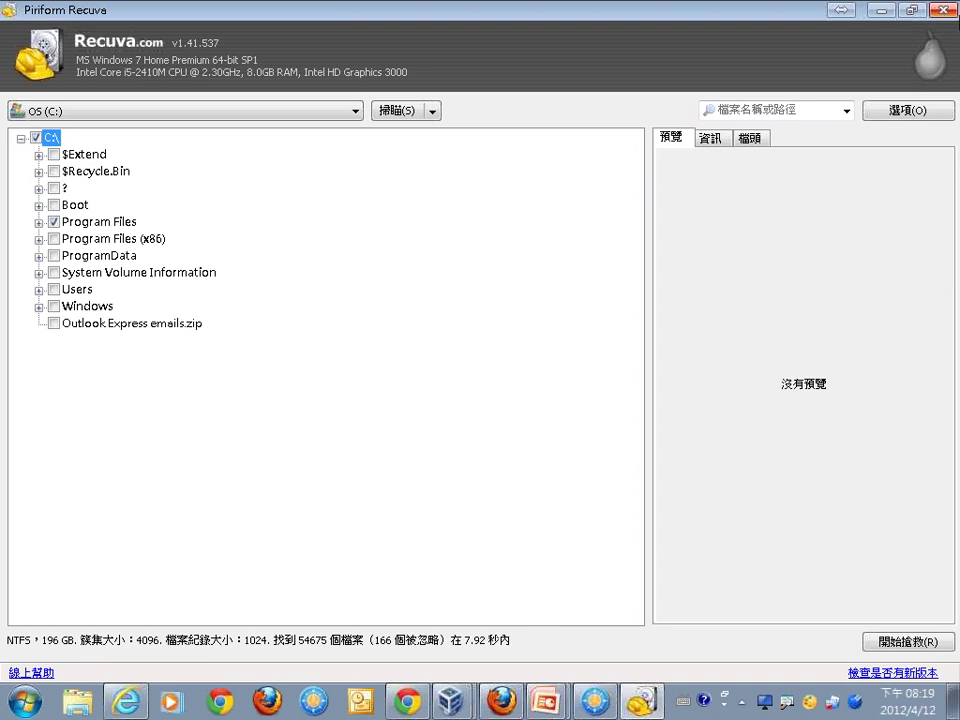
left_click(952, 14)
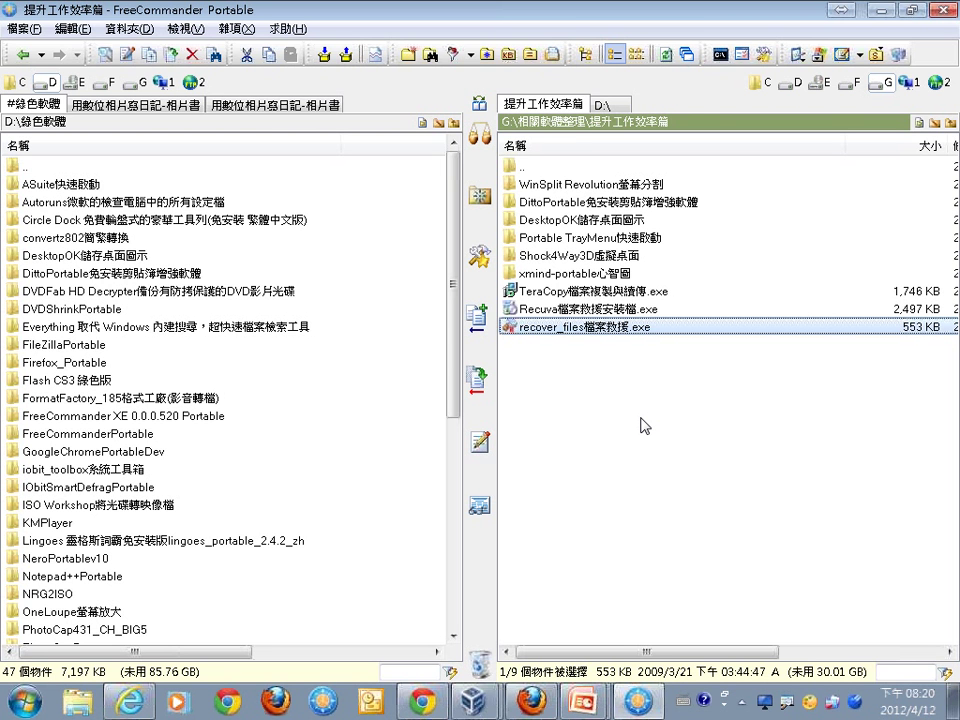
Return to the slideshow and advance to slide 30, TeraCopy檔案複製與續傳.
key("super+p")
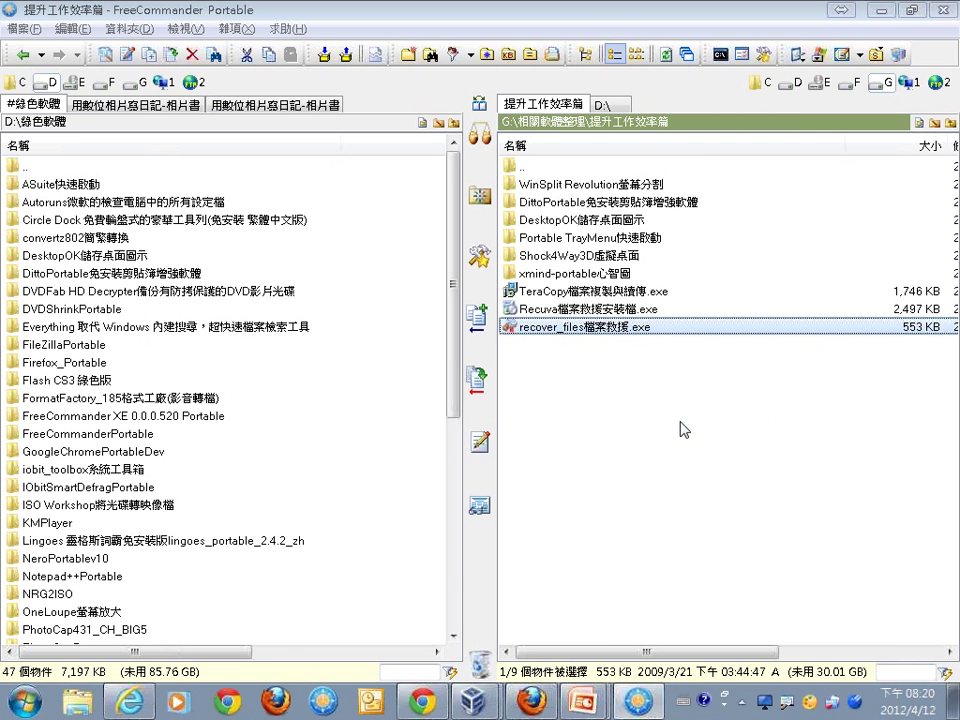
key("alt+Tab")
key("Right")
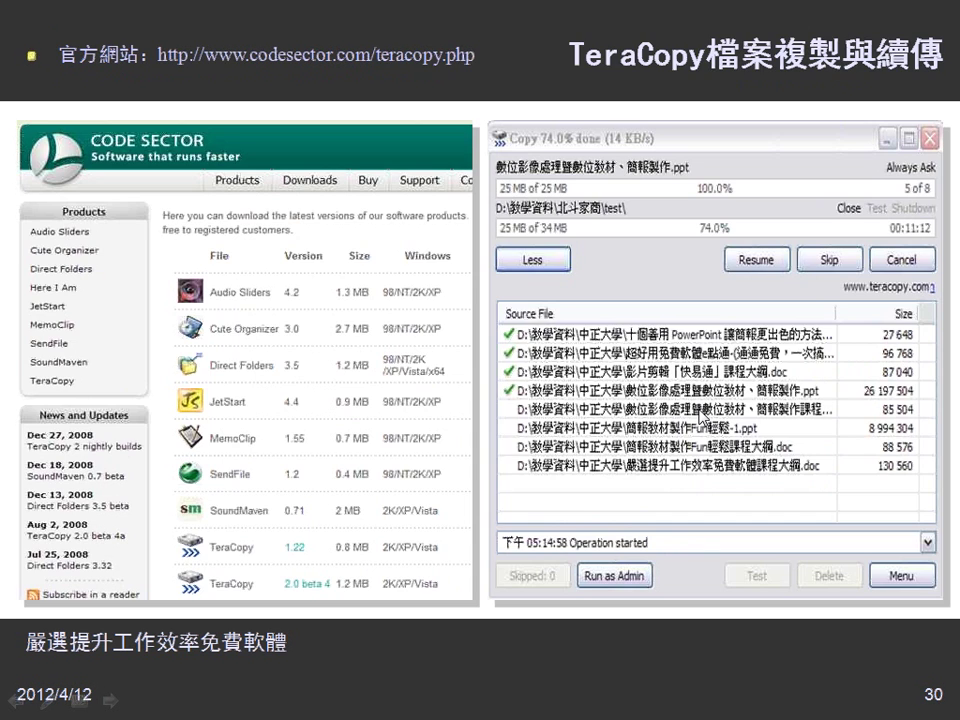
Step through the slides past TemplatesWise to slide 32, then back to the 簡報技巧類 divider.
key("Right")
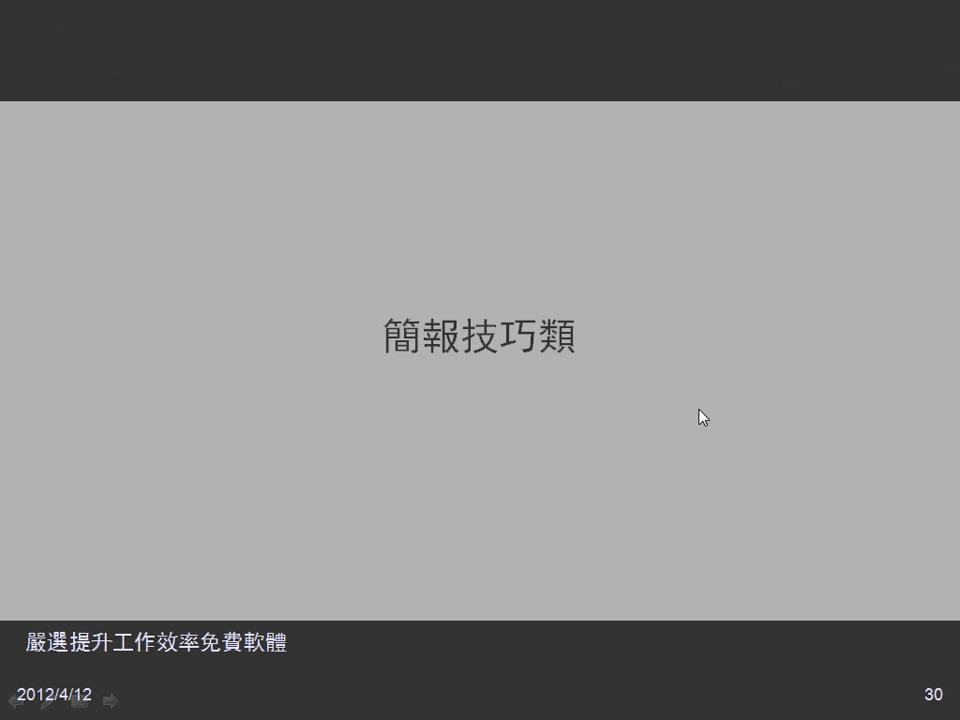
key("Right")
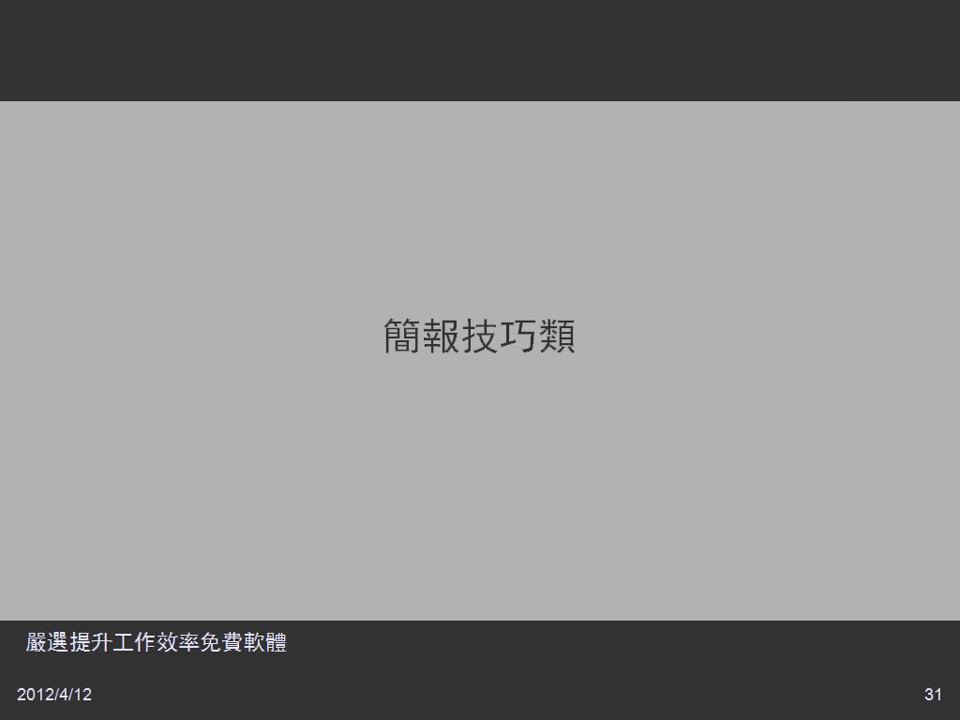
key("Right")
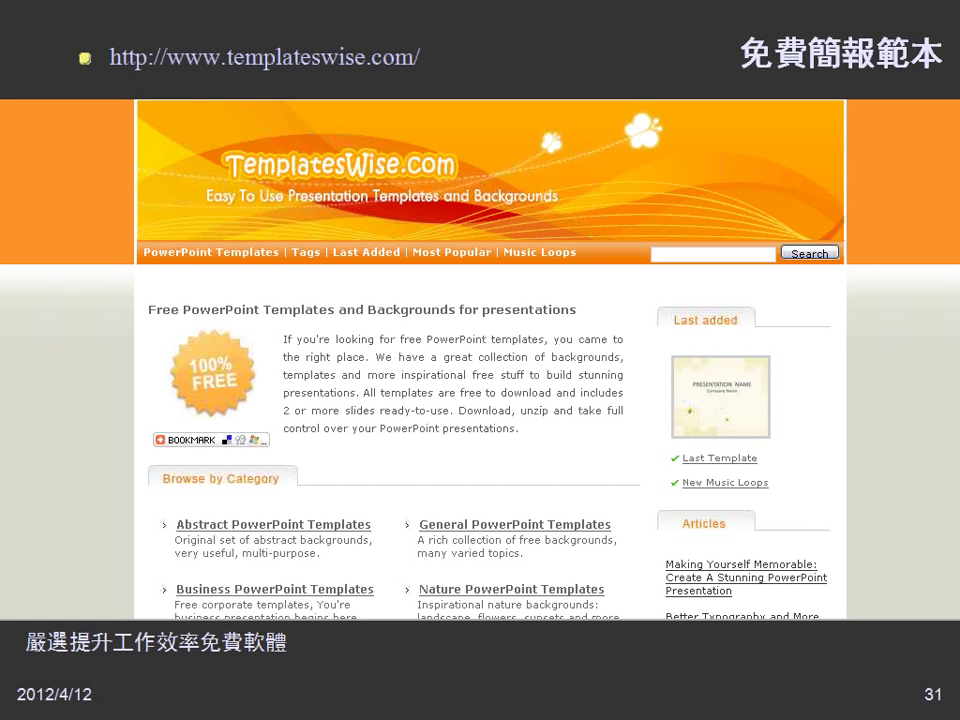
key("Right")
key("Left")
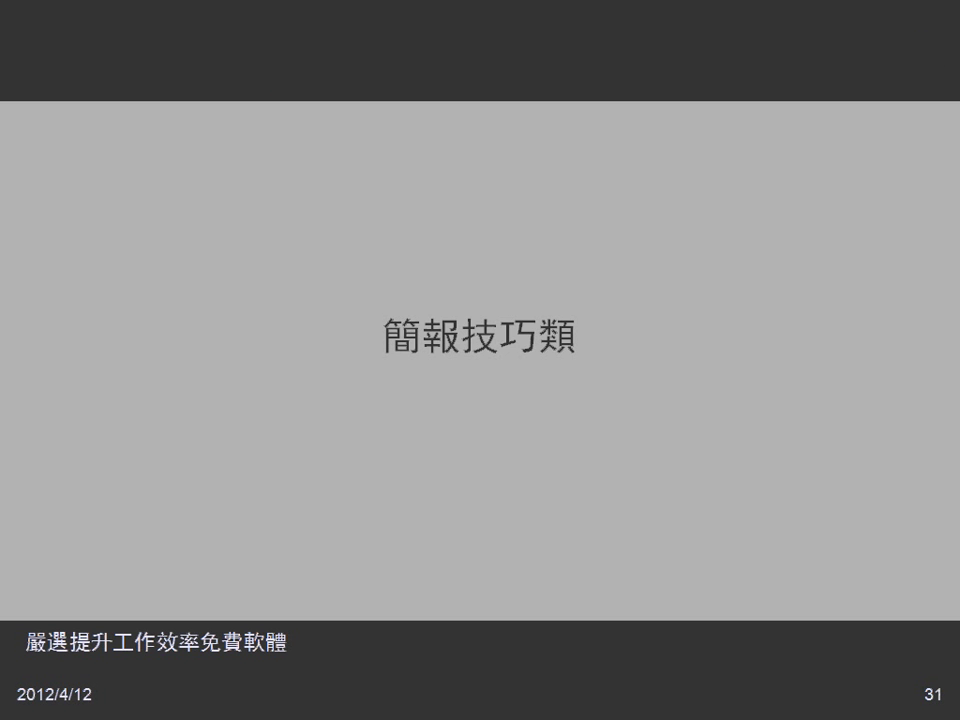